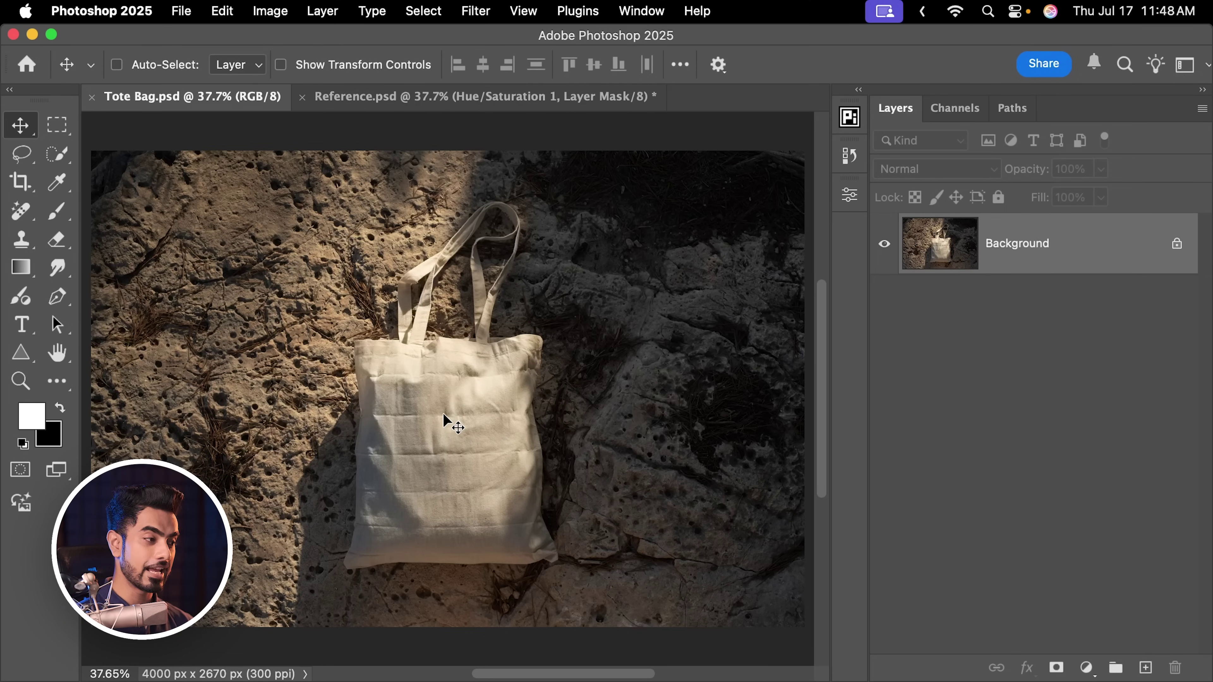
Load the saved Tote Bag channel of Tote Bag.psd as a new selection
{"action": "scroll", "coordinate": [437, 411], "scroll_direction": "up", "scroll_amount": 3}
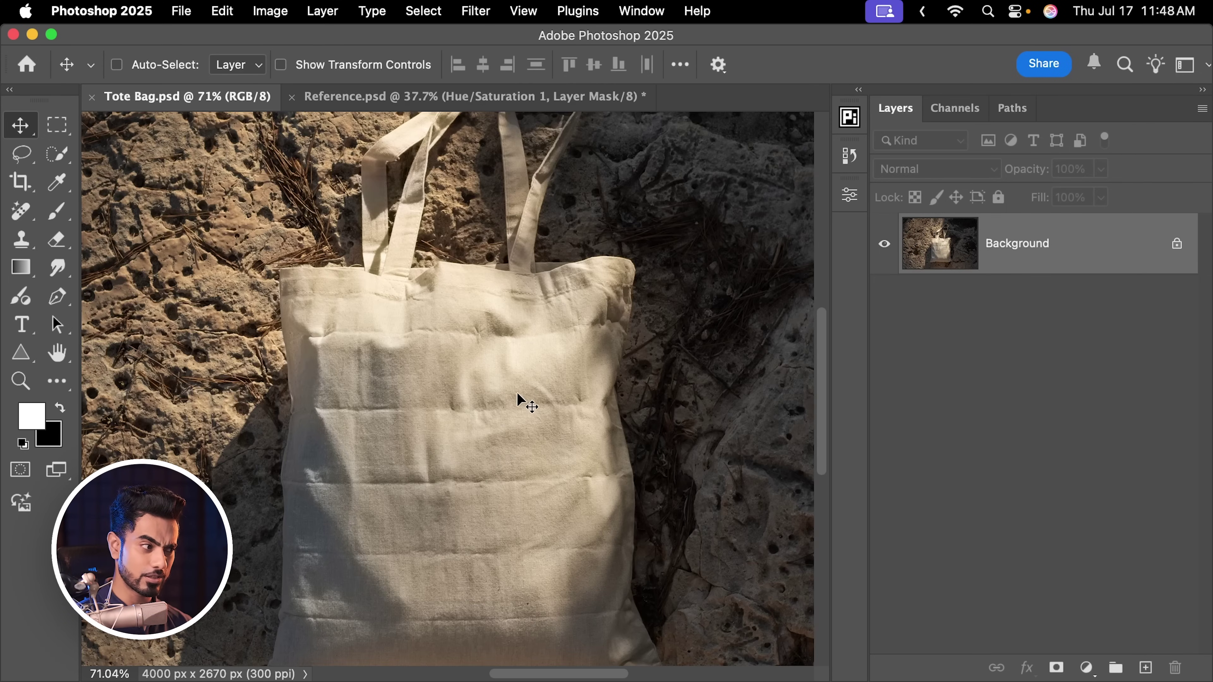
{"action": "scroll", "coordinate": [484, 432], "scroll_direction": "up", "scroll_amount": 3}
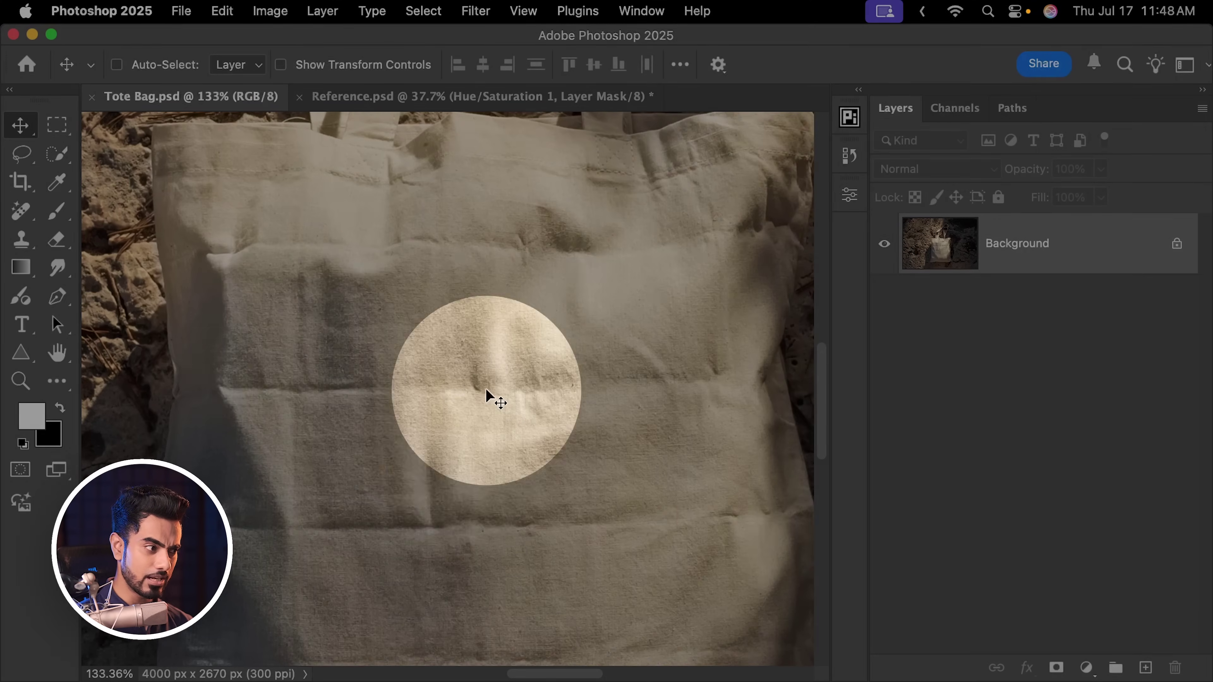
{"action": "key", "text": "super"}
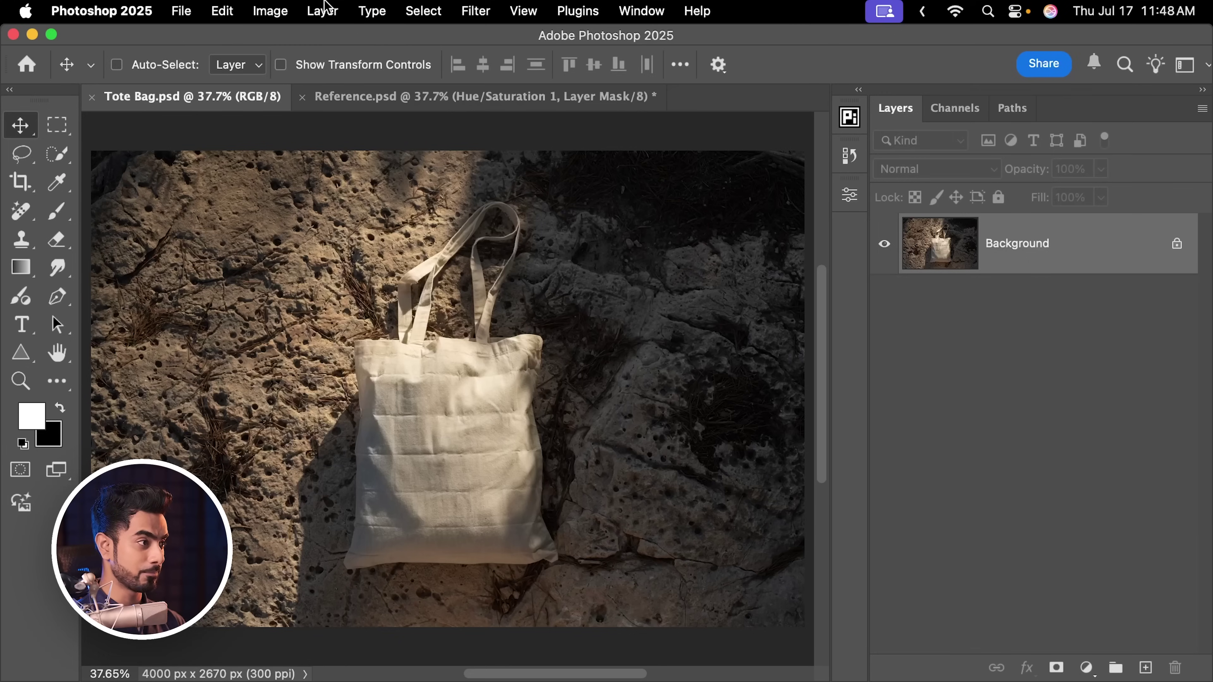
{"action": "left_click", "coordinate": [428, 14]}
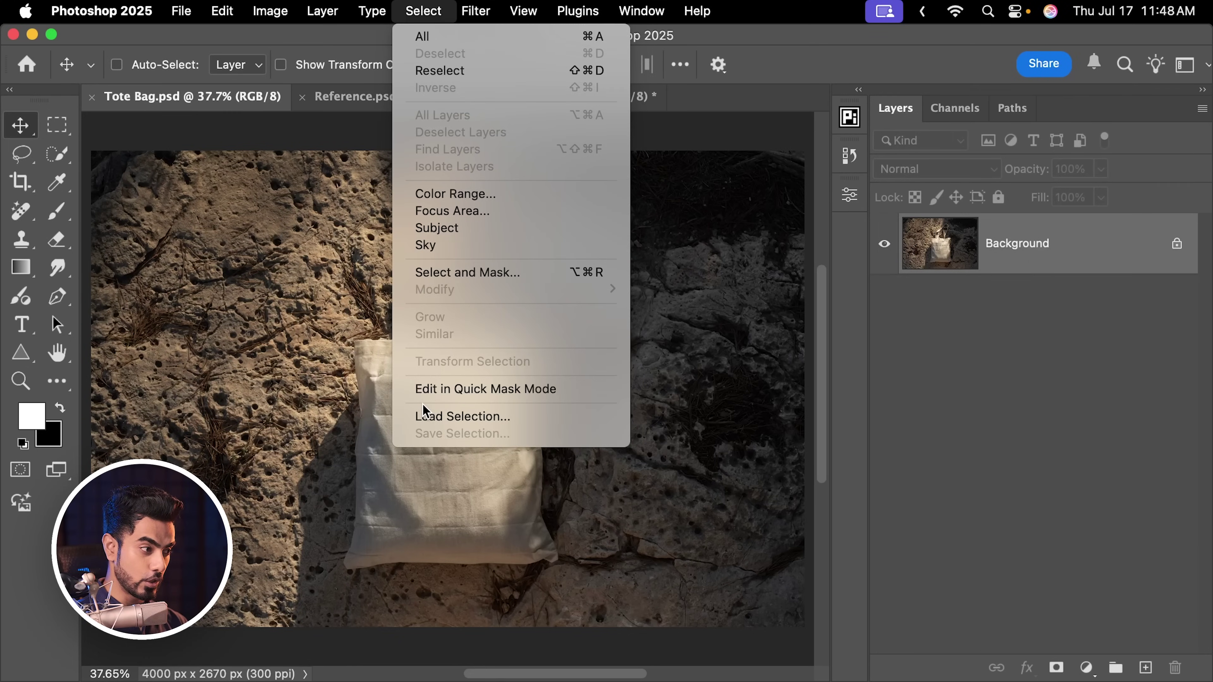
{"action": "left_click", "coordinate": [432, 418]}
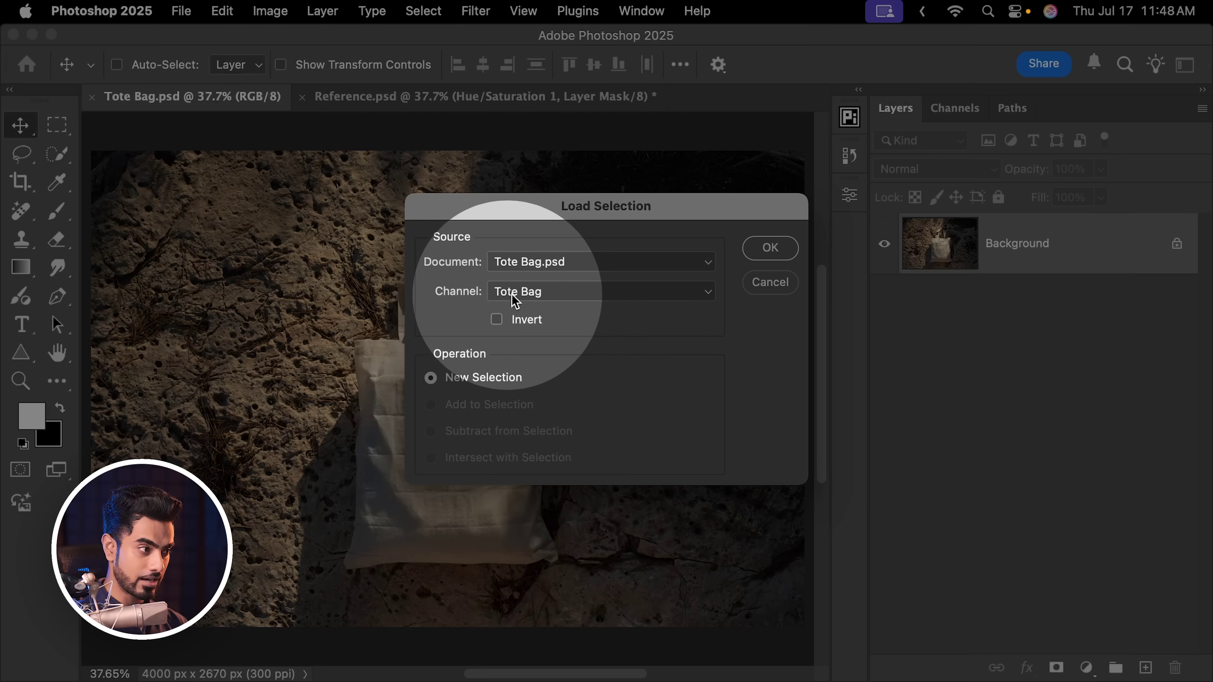
{"action": "left_click", "coordinate": [530, 294]}
{"action": "left_click", "coordinate": [535, 297]}
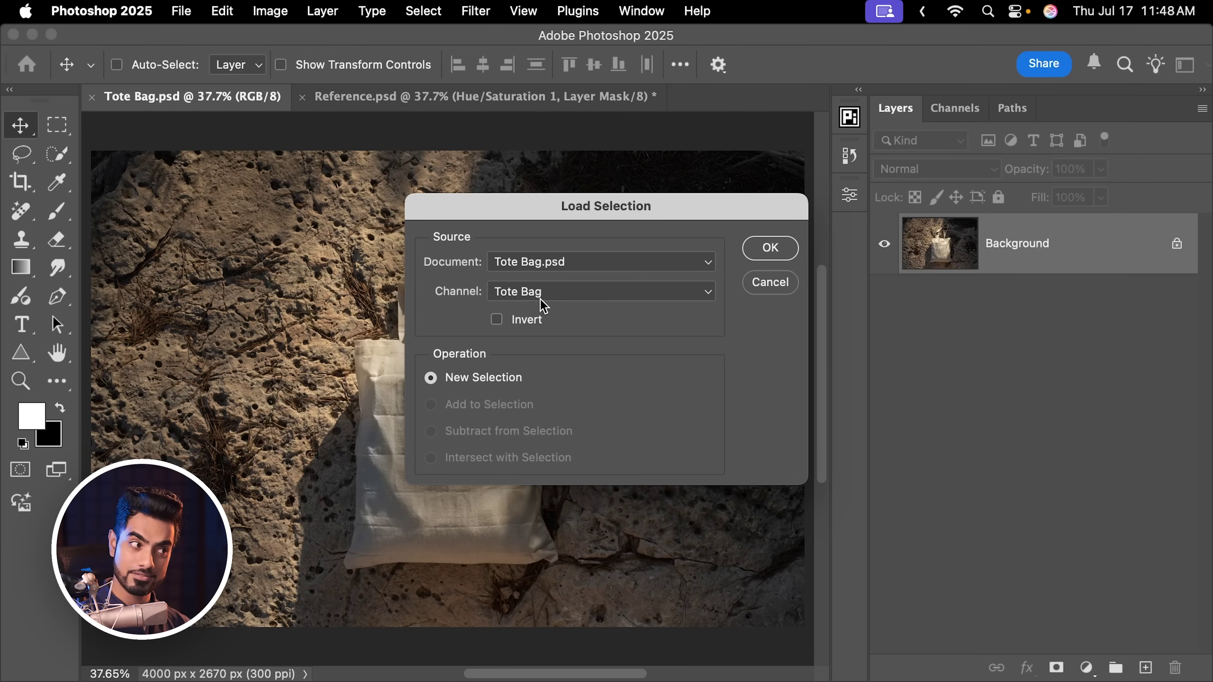
{"action": "left_click", "coordinate": [770, 248]}
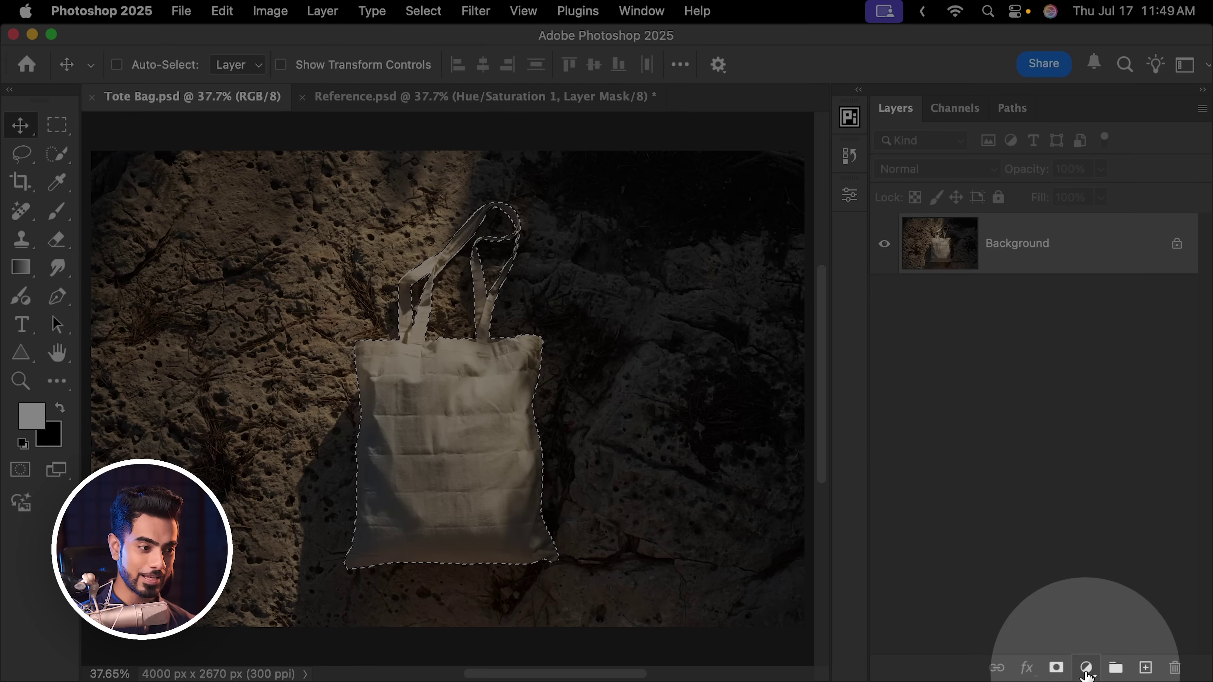
Add a Hue/Saturation adjustment layer masked to the bag selection and lower its saturation to neutralise the fabric's warm tint
{"action": "left_click", "coordinate": [1087, 672]}
{"action": "left_click", "coordinate": [1111, 455]}
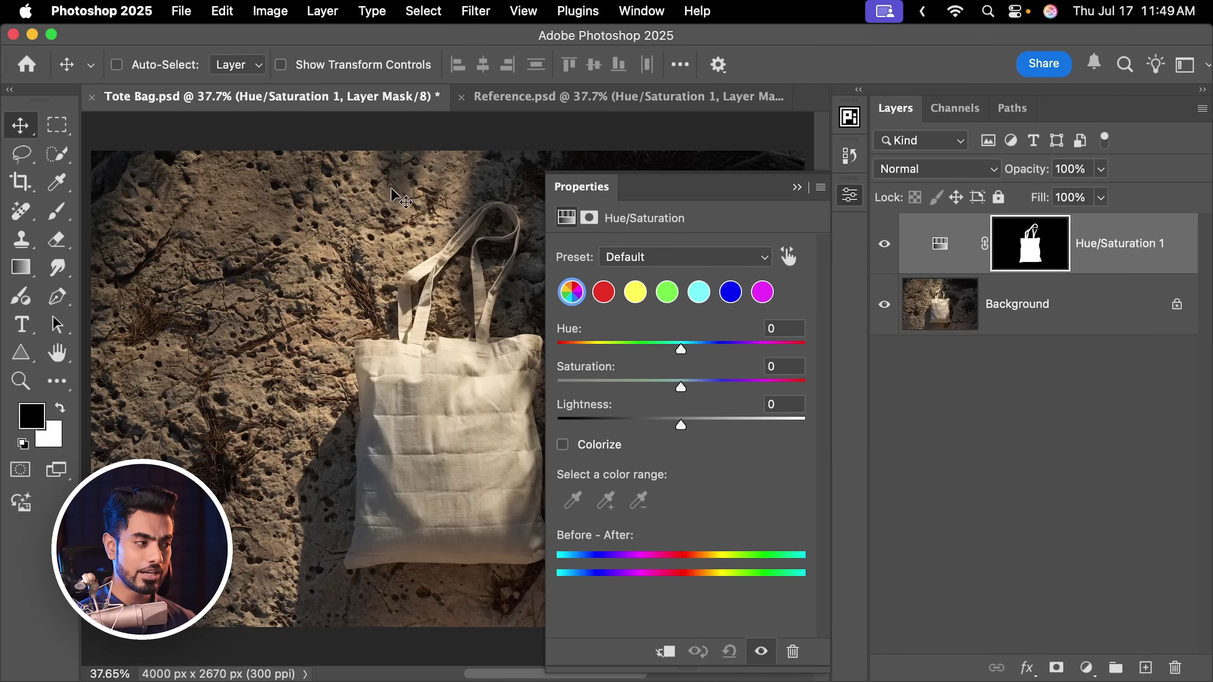
{"action": "scroll", "coordinate": [436, 370], "scroll_direction": "up", "scroll_amount": 3}
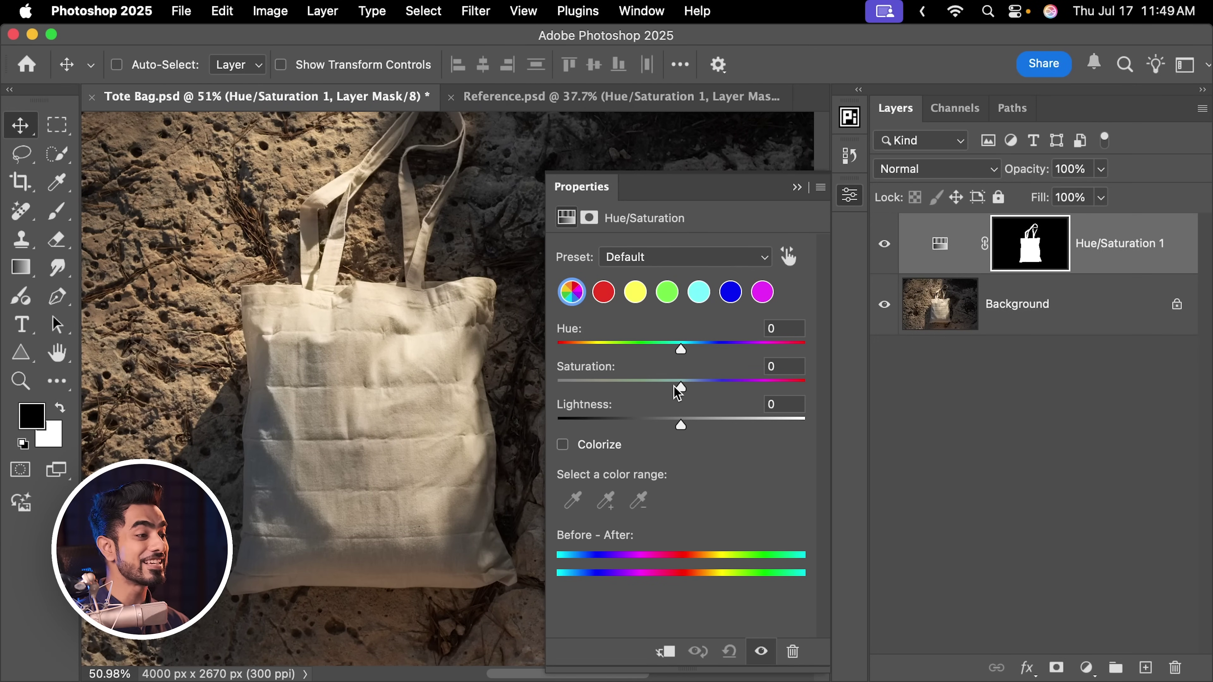
{"action": "left_click_drag", "start_coordinate": [676, 388], "coordinate": [605, 388]}
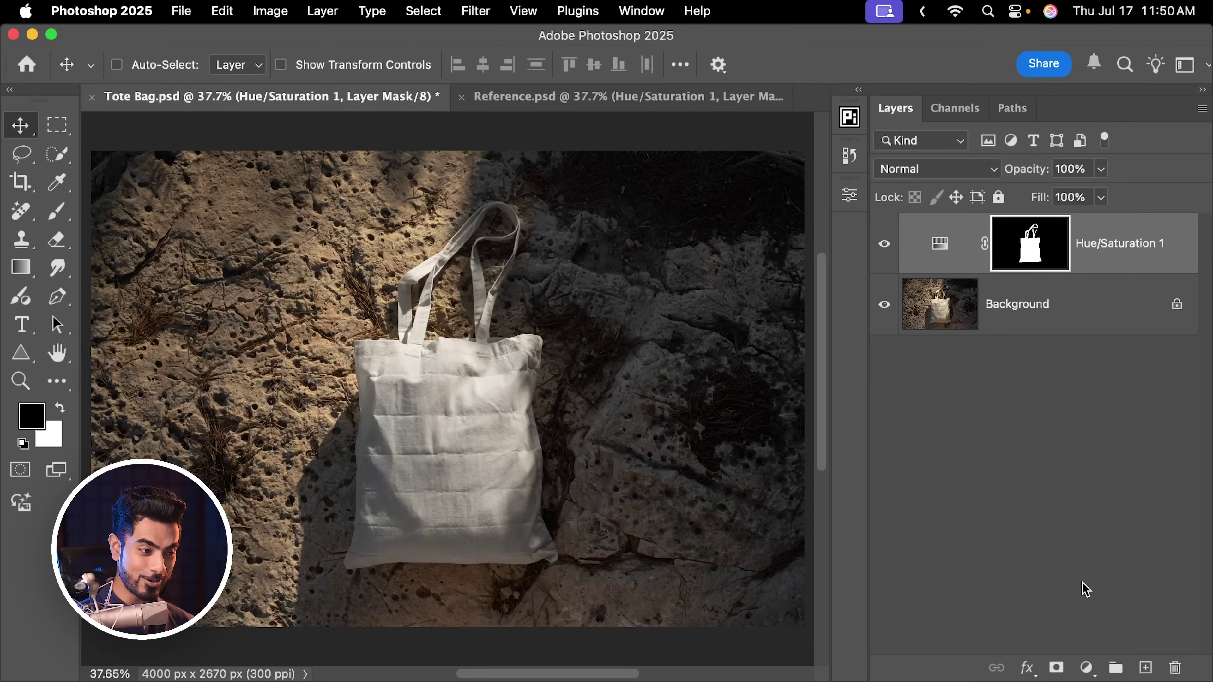
Add a Curves adjustment layer and darken the midtones slightly with a curve point at input 138, output 117
{"action": "left_click", "coordinate": [1083, 668]}
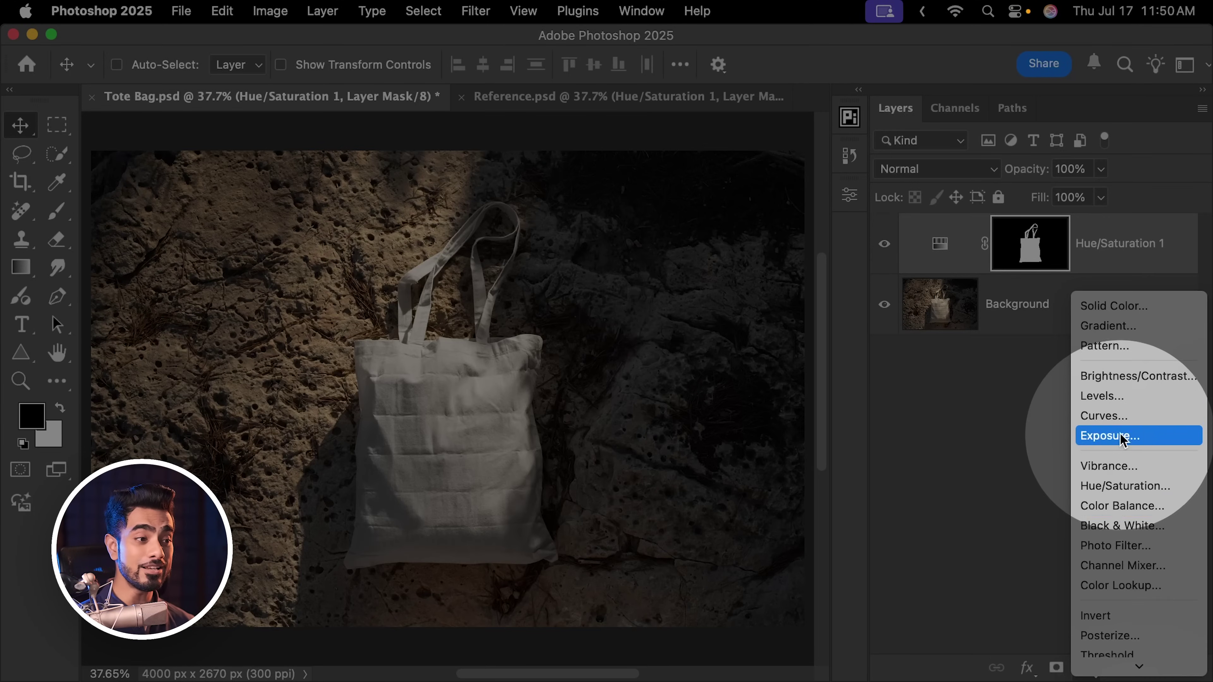
{"action": "left_click", "coordinate": [1115, 415]}
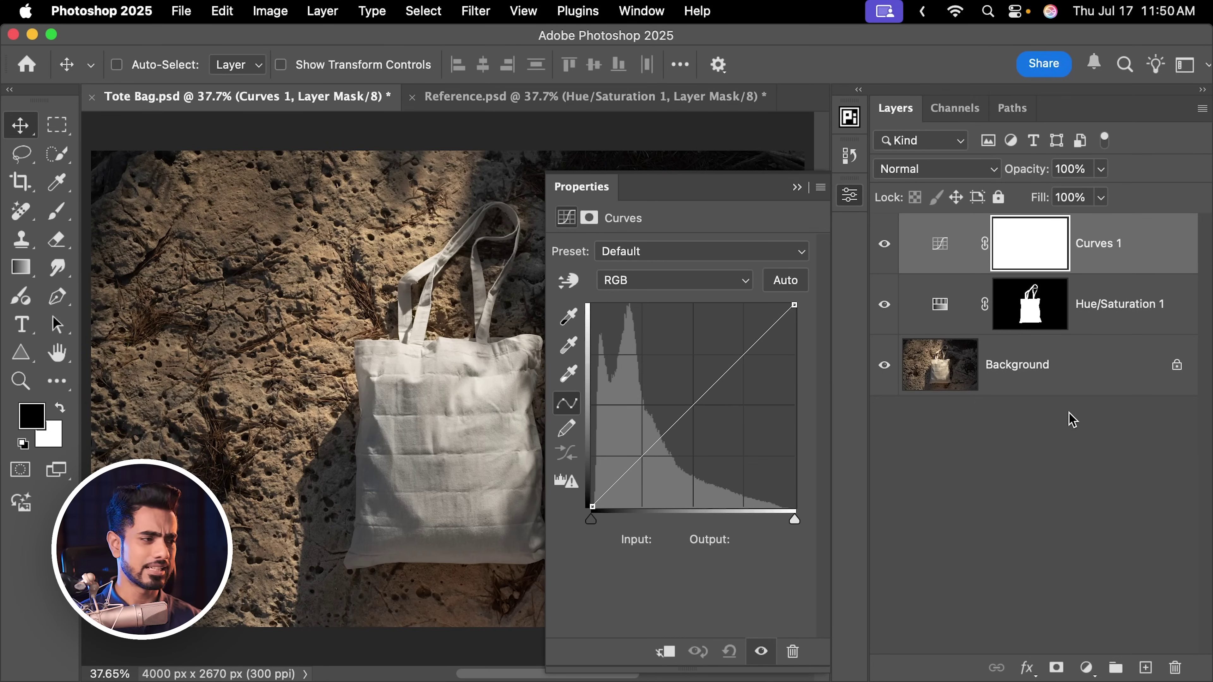
{"action": "scroll", "coordinate": [396, 349], "scroll_direction": "right", "scroll_amount": 3}
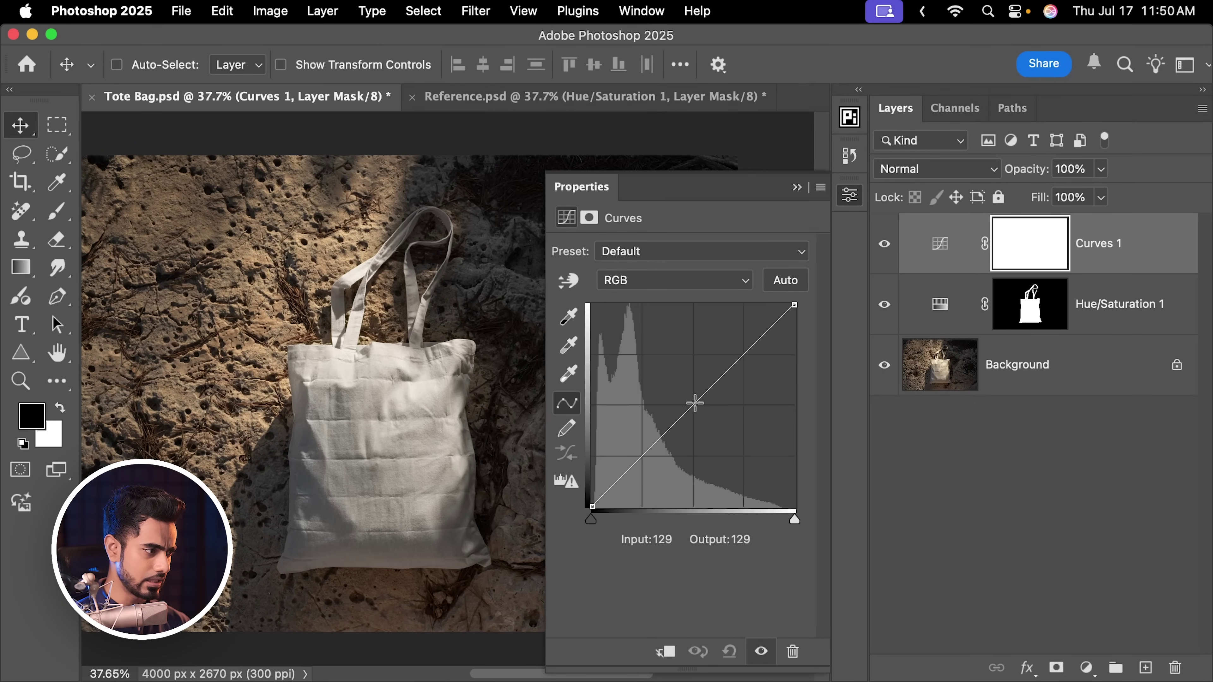
{"action": "left_click_drag", "start_coordinate": [696, 401], "coordinate": [700, 413]}
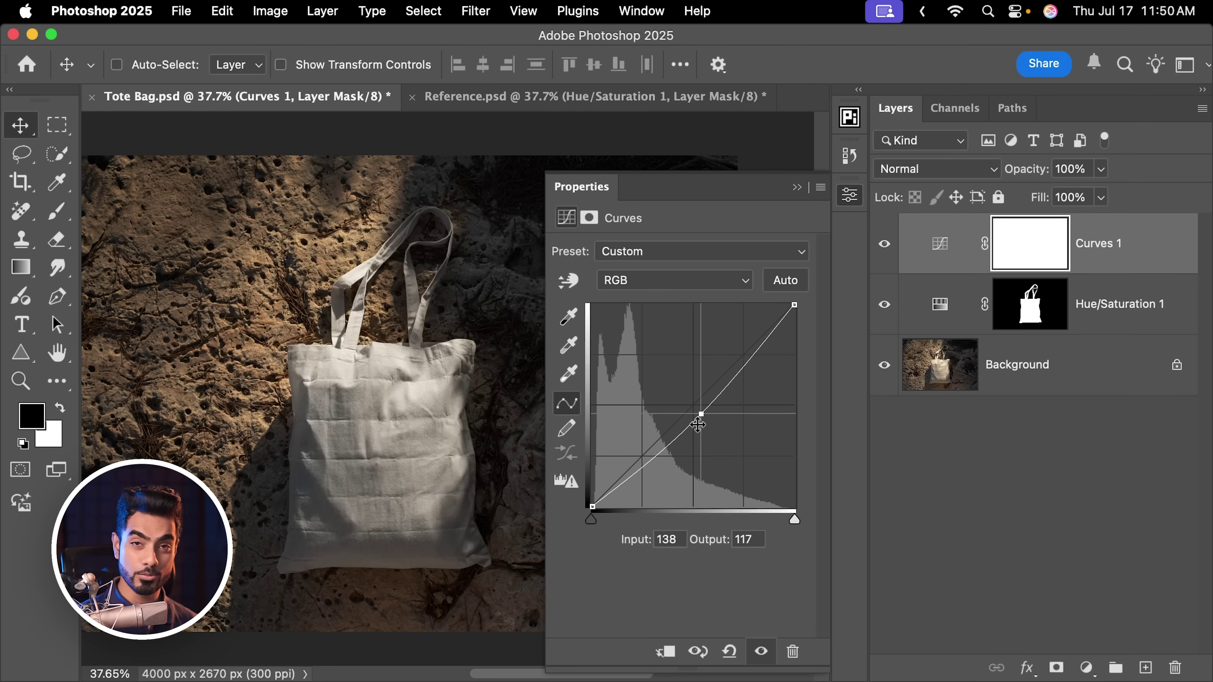
{"action": "left_click", "coordinate": [796, 188]}
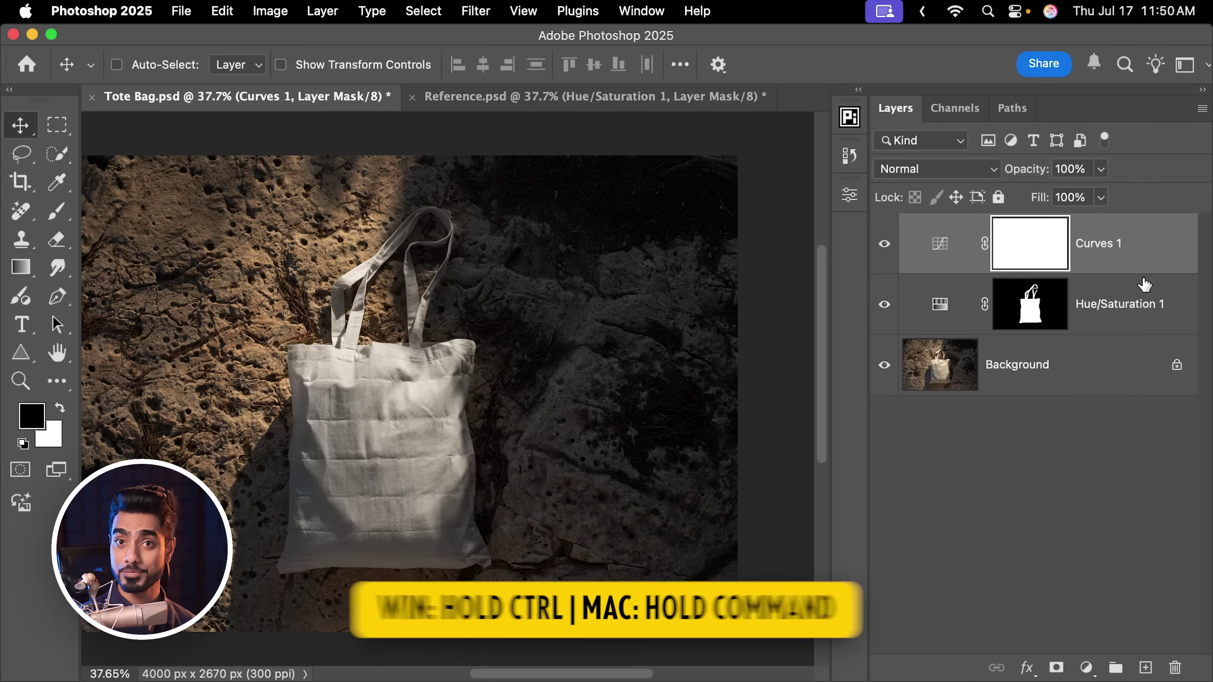
Group the Curves and Hue/Saturation adjustment layers and name the group Base Preparation
{"action": "left_click", "coordinate": [1156, 303], "text": "super"}
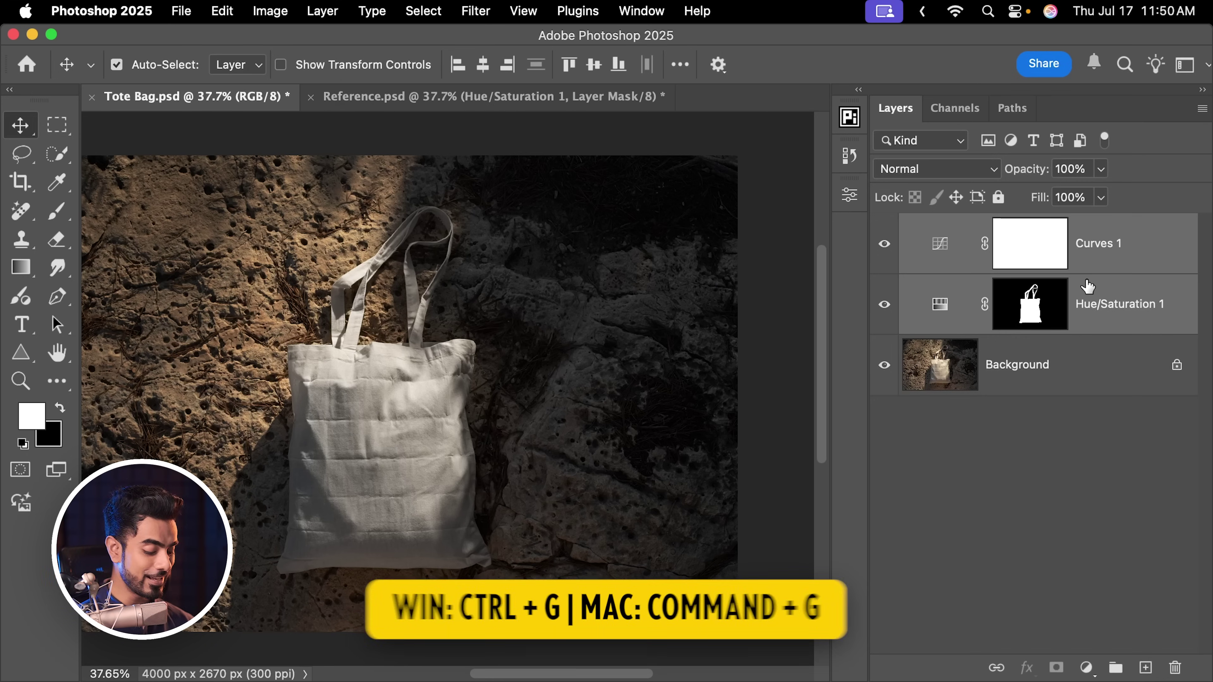
{"action": "key", "text": "super+g"}
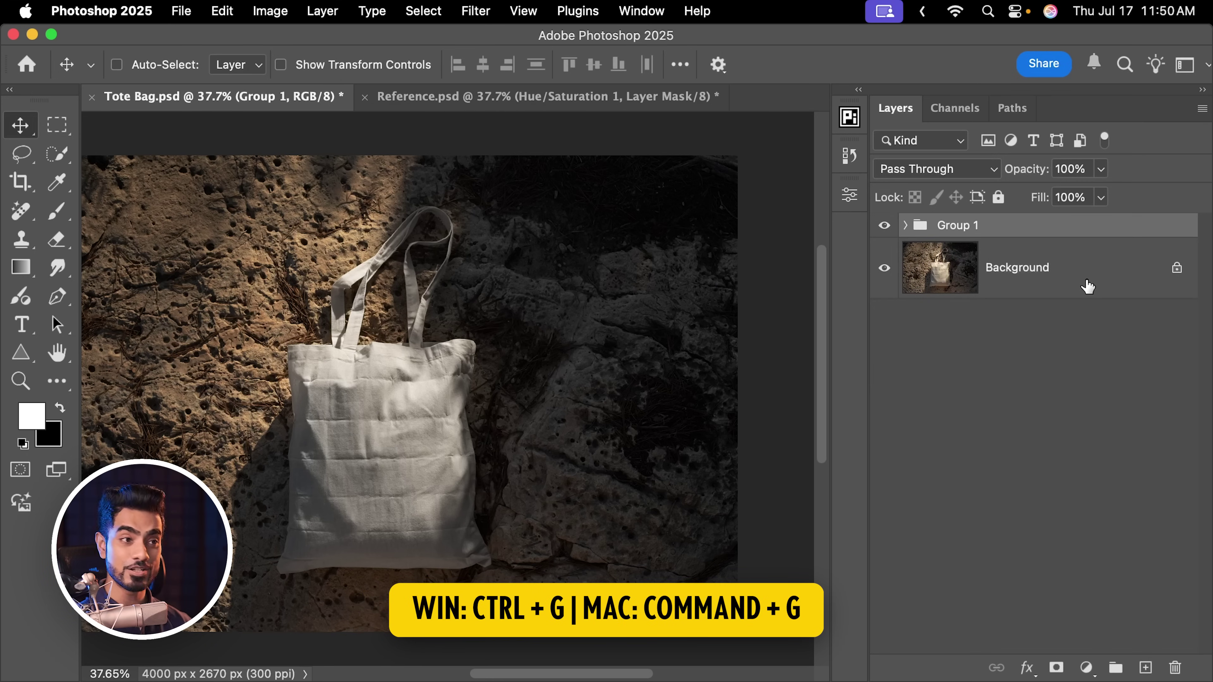
{"action": "double_click", "coordinate": [955, 225]}
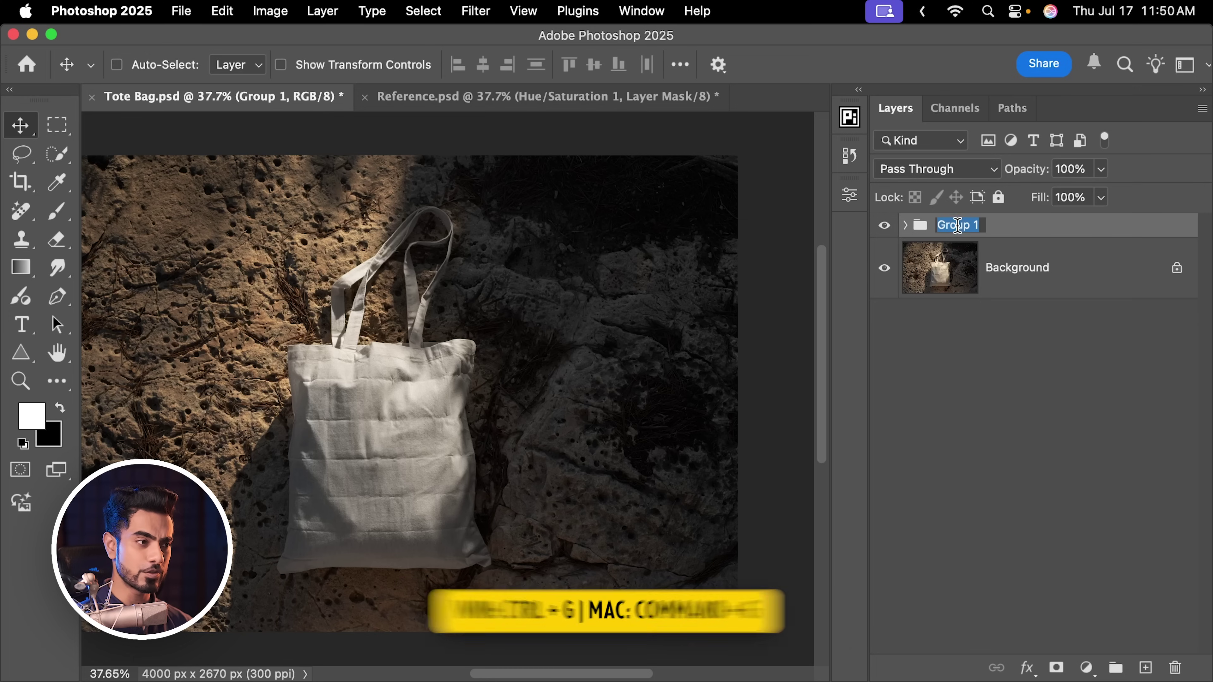
{"action": "type", "text": "Base Pre"}
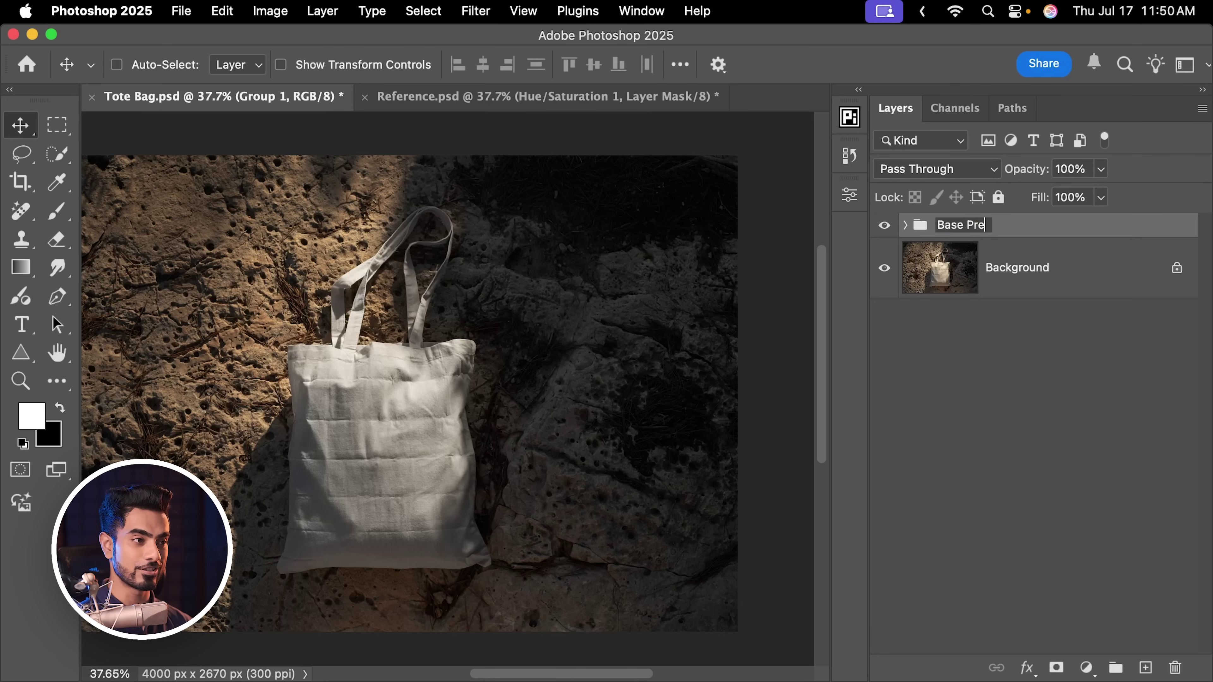
{"action": "type", "text": "paration"}
{"action": "key", "text": "Return"}
Move the bag mask from the Hue/Saturation layer to the Base Preparation group and give that layer a blank white mask
{"action": "left_click", "coordinate": [905, 228]}
{"action": "left_click", "coordinate": [1060, 332]}
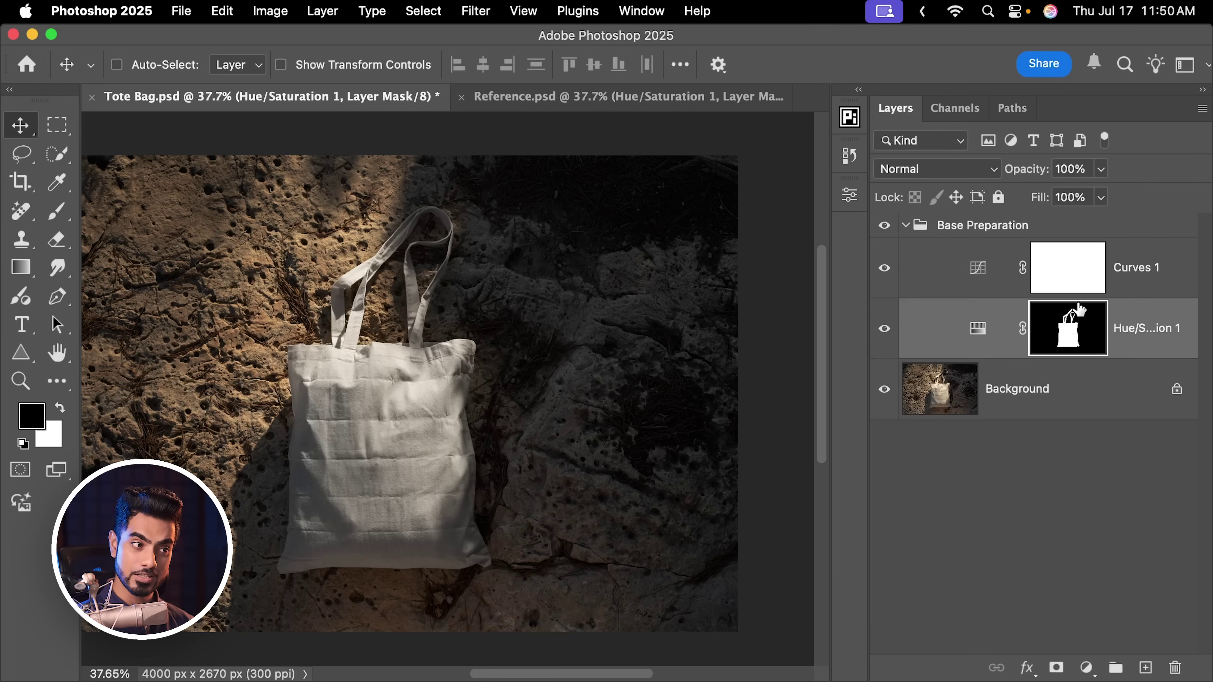
{"action": "left_click_drag", "start_coordinate": [1072, 333], "coordinate": [1016, 252]}
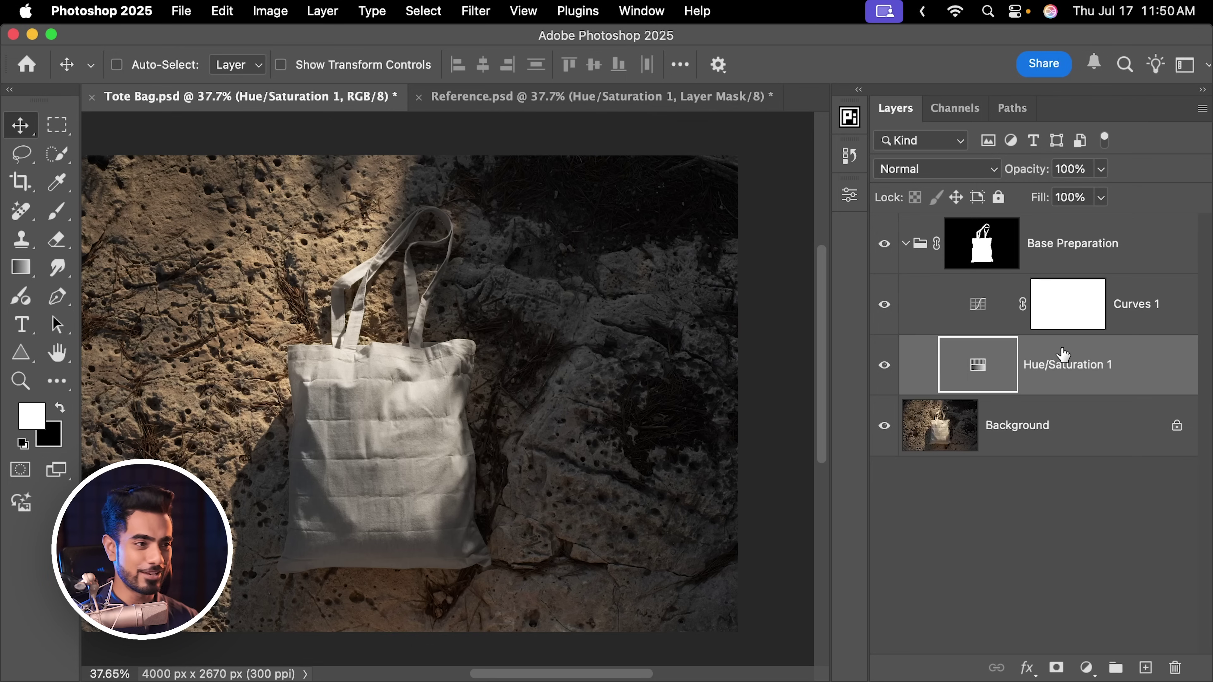
{"action": "left_click", "coordinate": [1056, 667]}
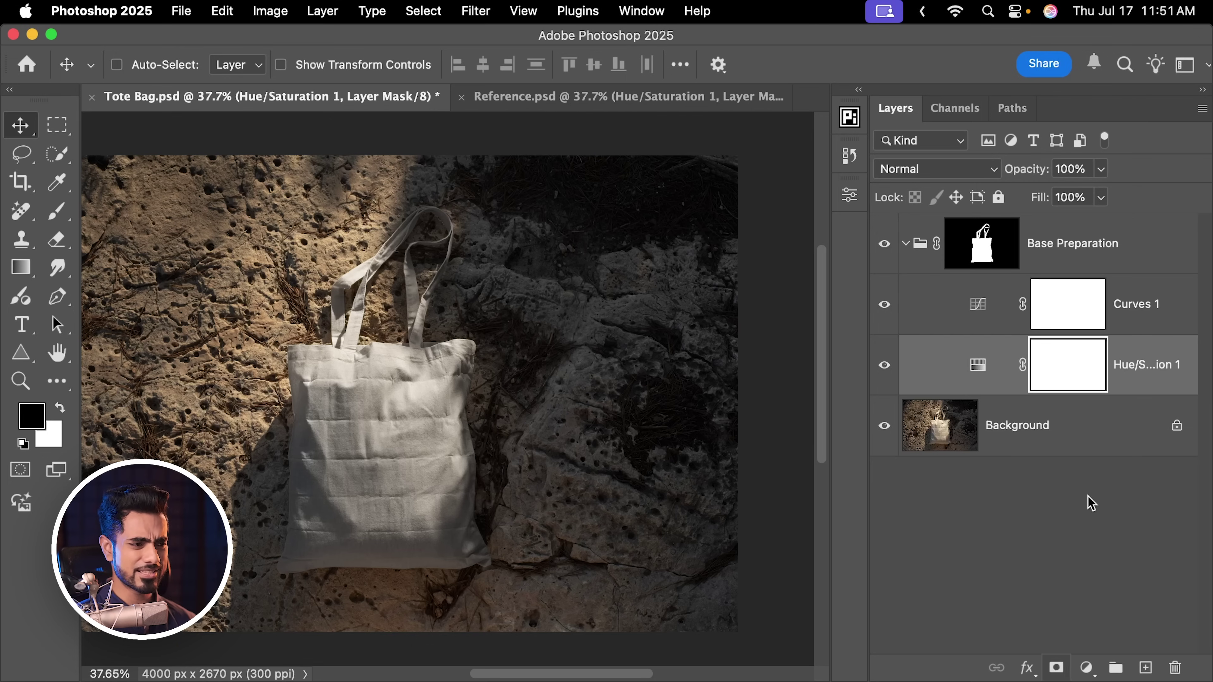
{"action": "left_click", "coordinate": [904, 248]}
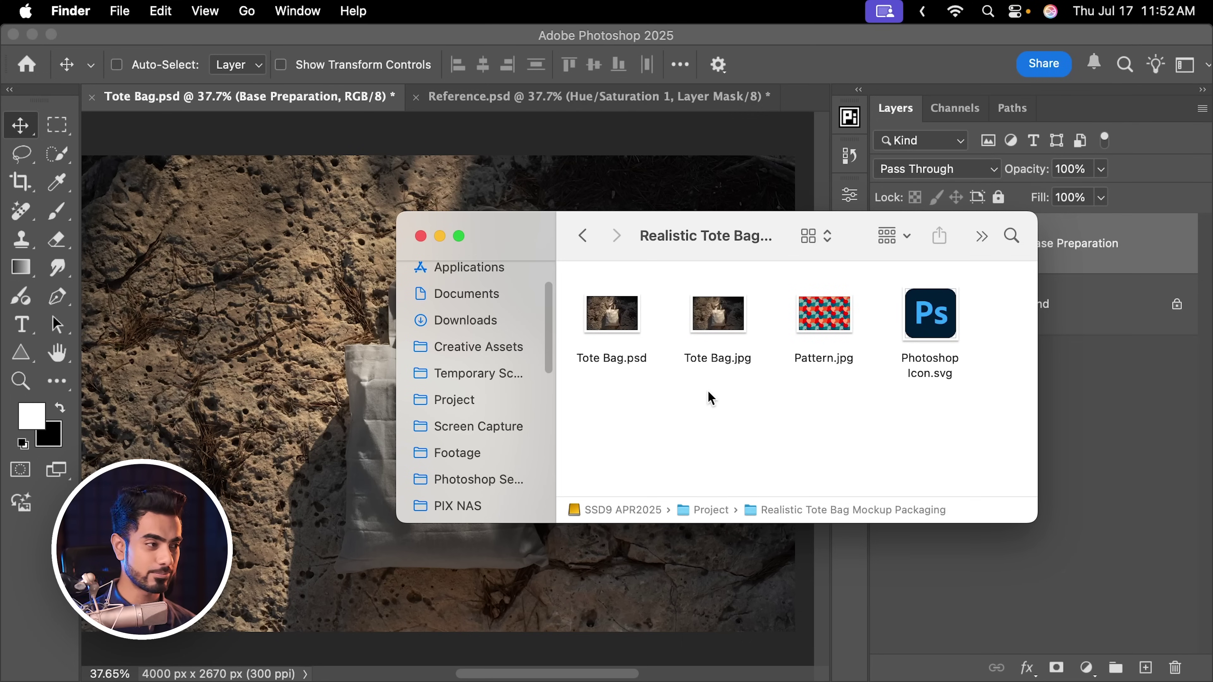
Place Pattern.jpg from the project folder into the tote bag document at 100% scale, covering the whole canvas
{"action": "left_click_drag", "start_coordinate": [662, 224], "coordinate": [809, 169]}
{"action": "left_click_drag", "start_coordinate": [972, 260], "coordinate": [421, 422]}
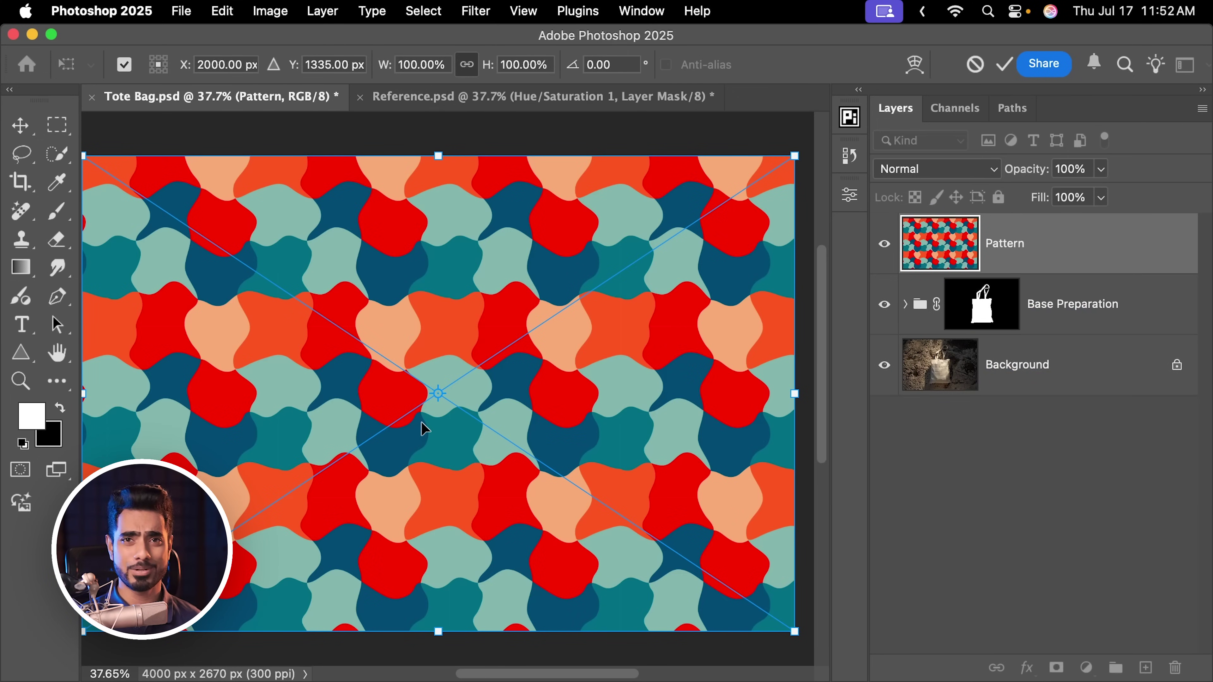
{"action": "key", "text": "Return"}
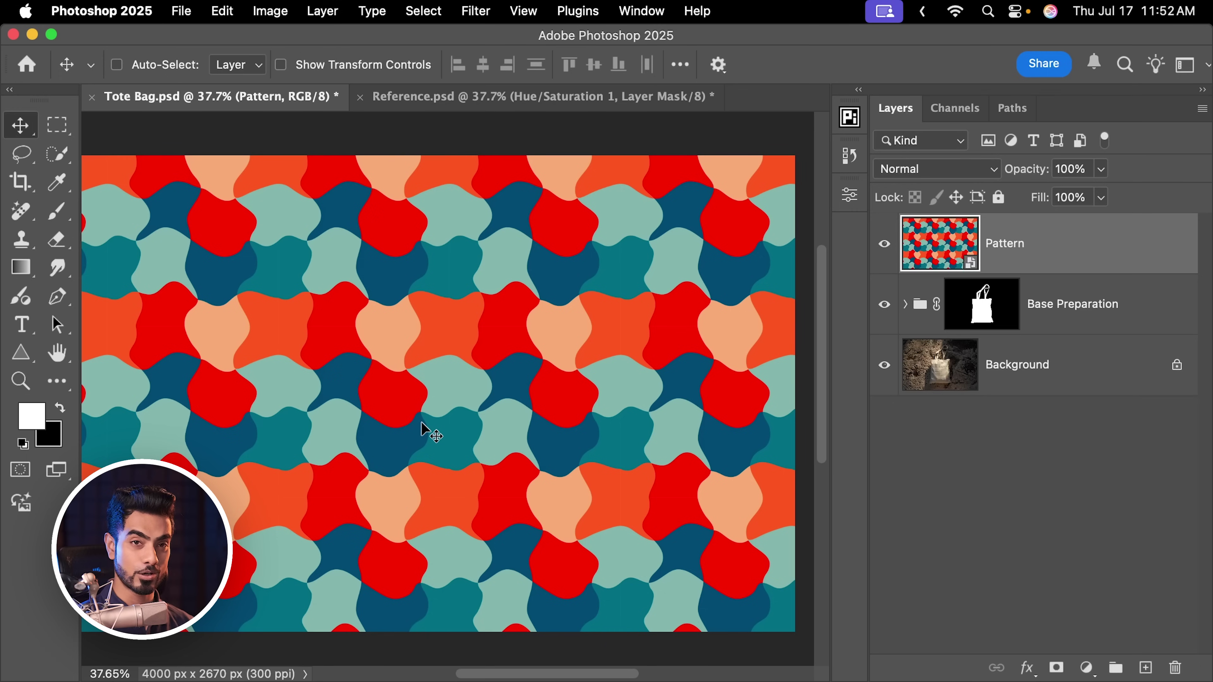
Place Photoshop Icon.svg from the project folder at the centre of the canvas, above the pattern
{"action": "mouse_move", "coordinate": [258, 678]}
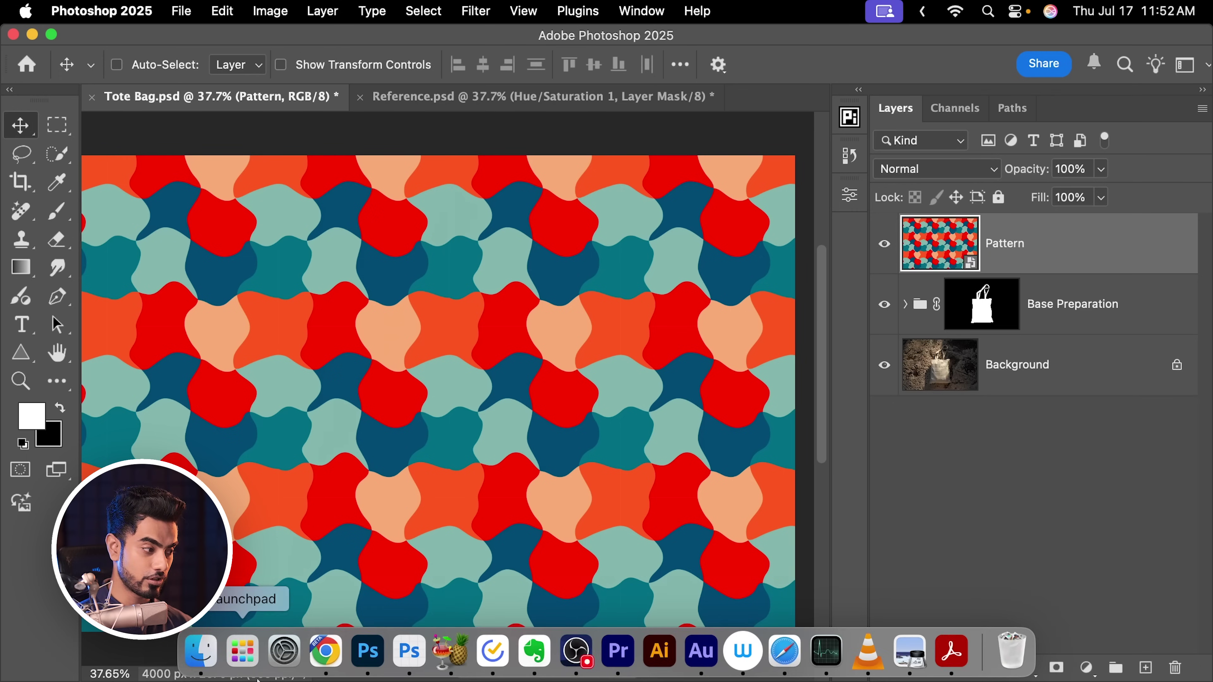
{"action": "left_click", "coordinate": [200, 652]}
{"action": "left_click_drag", "start_coordinate": [1080, 270], "coordinate": [428, 418]}
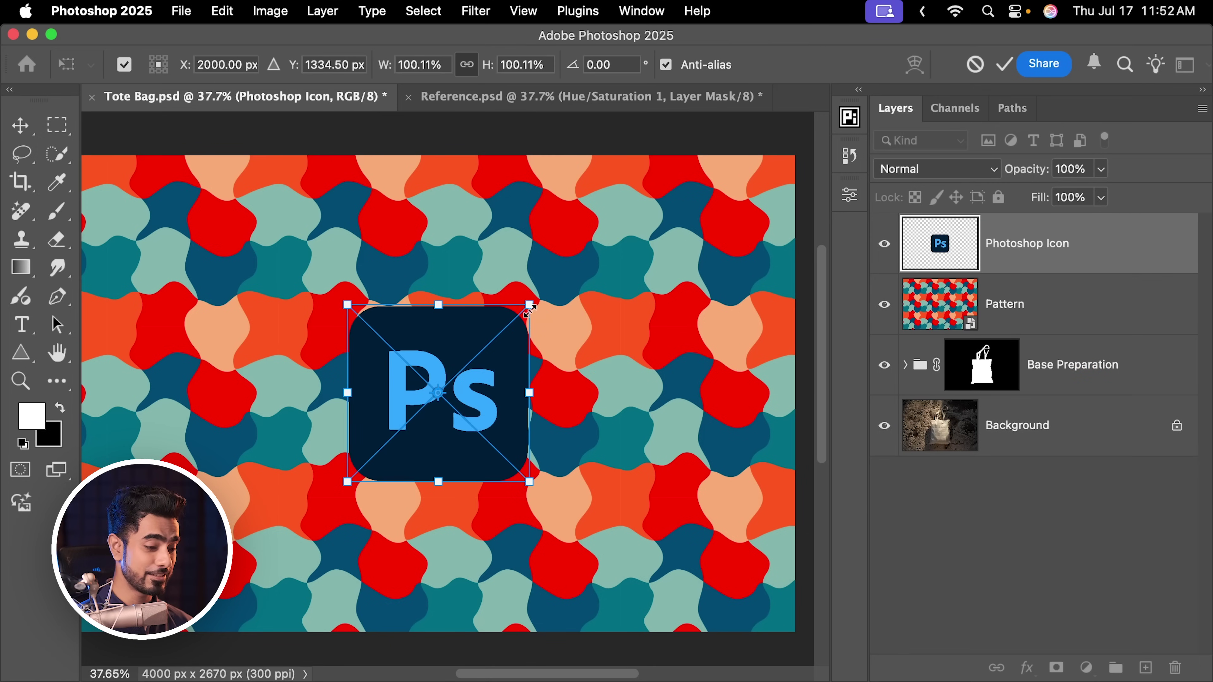
{"action": "key", "text": "Return"}
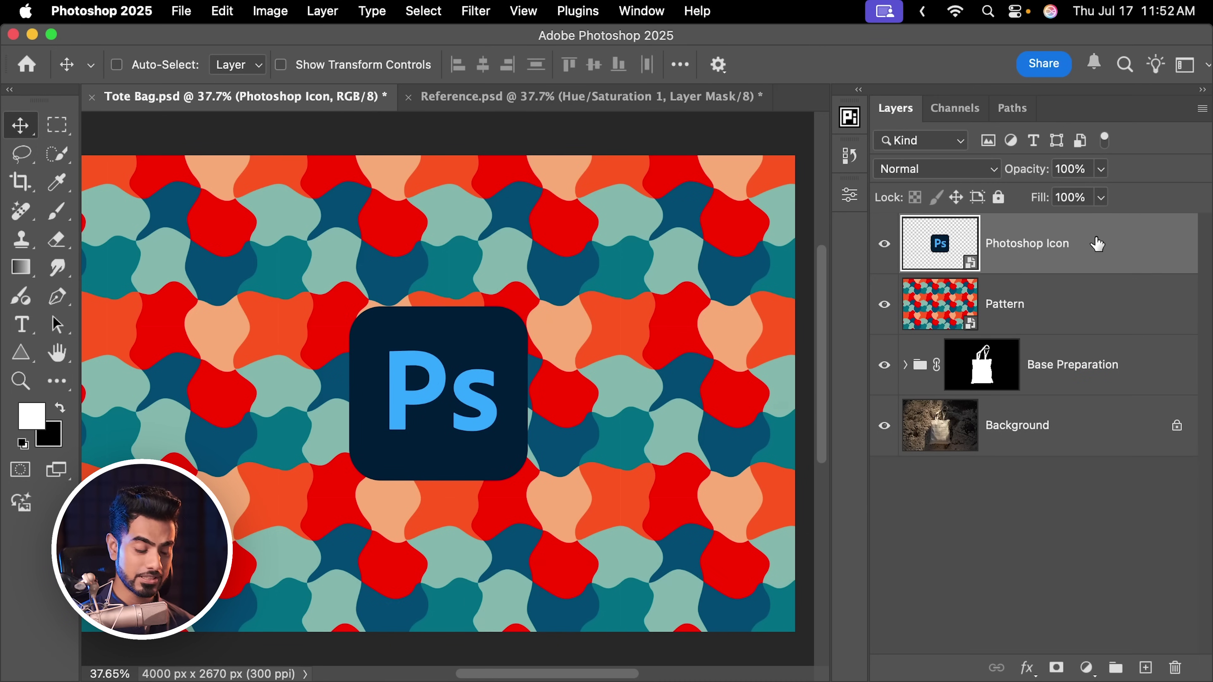
Group the Photoshop Icon and Pattern layers and copy the bag mask from Base Preparation onto the new group
{"action": "left_click", "coordinate": [1080, 306], "text": "super"}
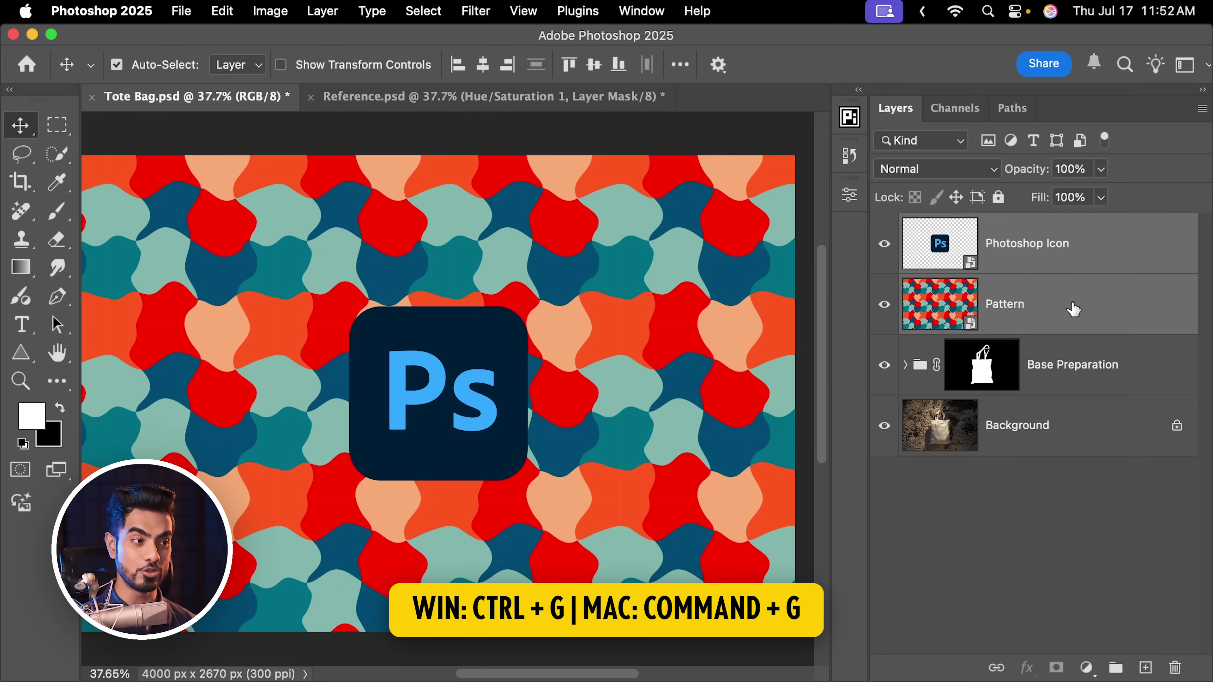
{"action": "key", "text": "super+g"}
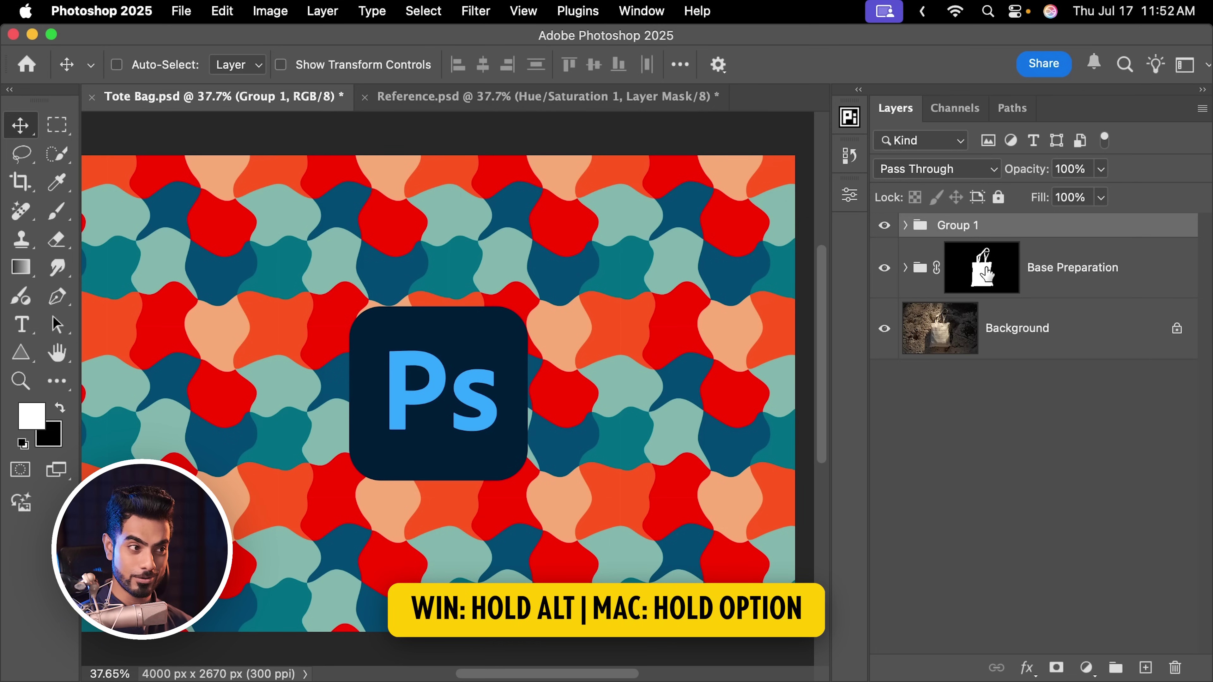
{"action": "left_click_drag", "start_coordinate": [982, 271], "coordinate": [993, 246]}
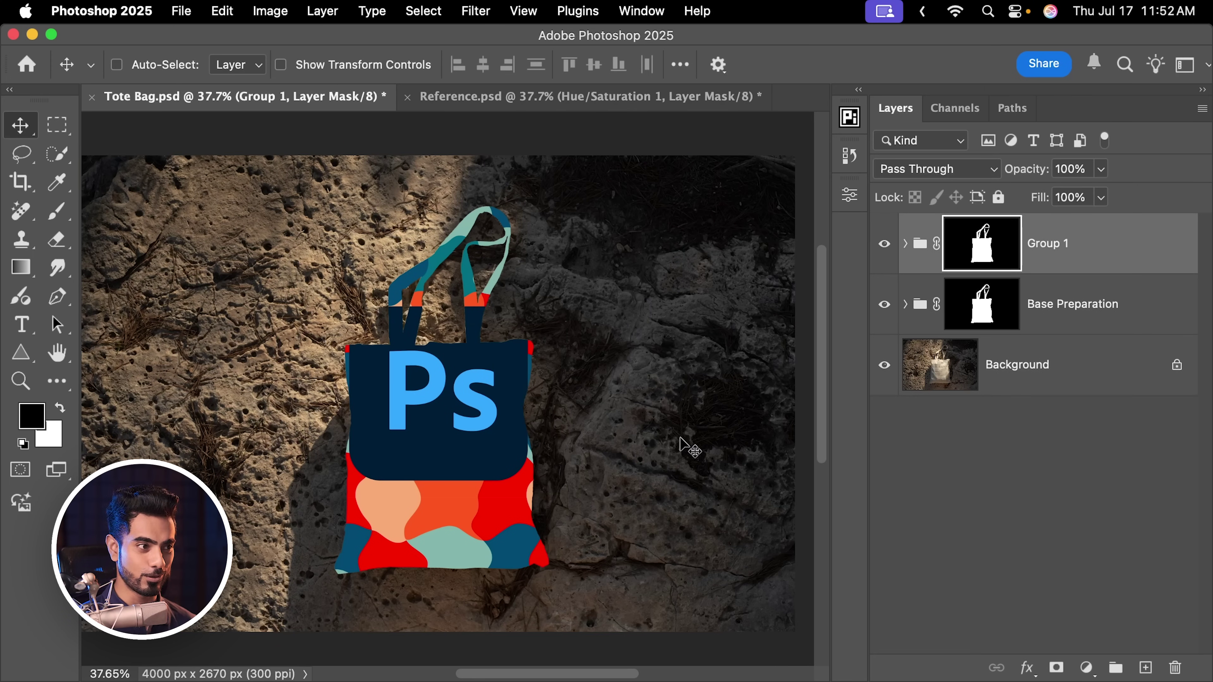
Scale the Photoshop Icon layer inside Group 1 to about 67% and move it down onto the middle of the bag's body
{"action": "left_click", "coordinate": [905, 244]}
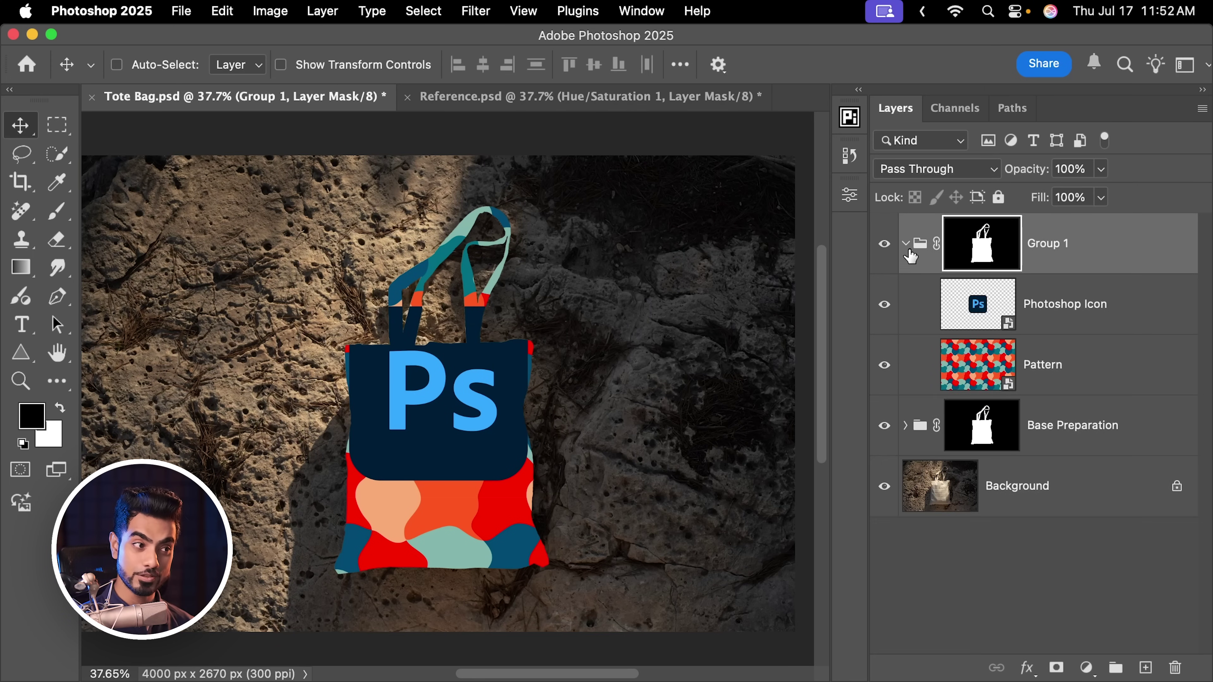
{"action": "left_click", "coordinate": [1077, 324]}
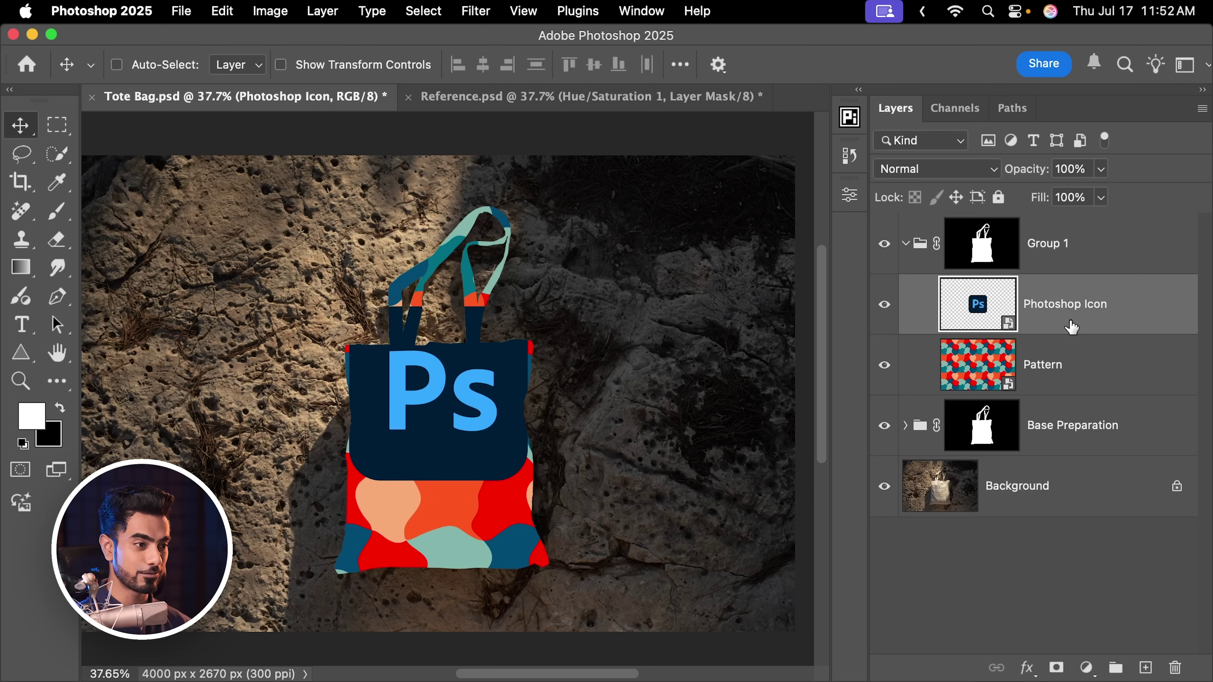
{"action": "key", "text": "super+t"}
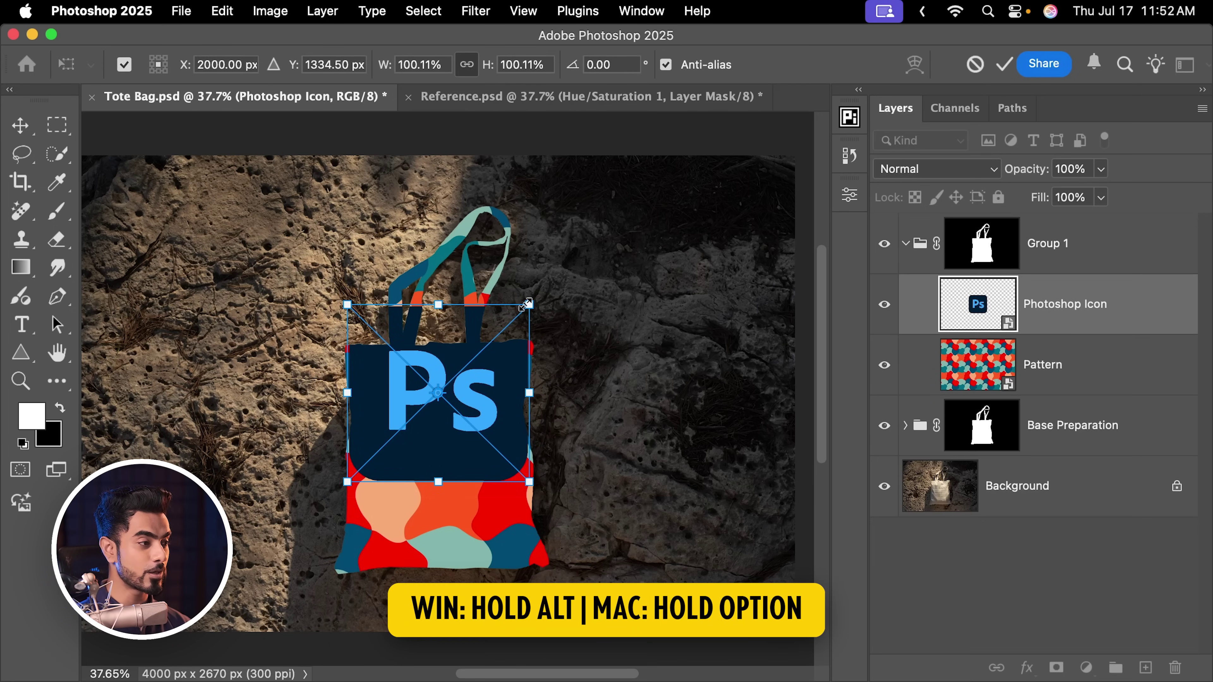
{"action": "left_click_drag", "start_coordinate": [529, 305], "coordinate": [499, 334]}
{"action": "left_click_drag", "start_coordinate": [464, 388], "coordinate": [465, 445]}
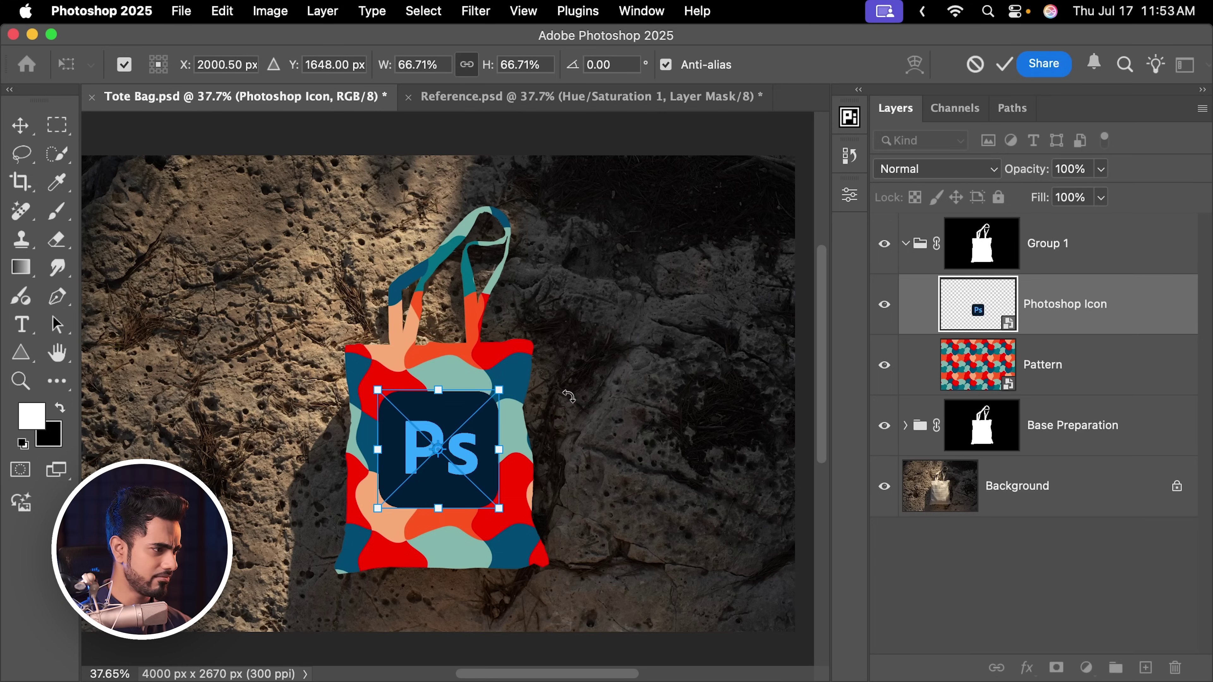
{"action": "left_click_drag", "start_coordinate": [499, 385], "coordinate": [501, 384]}
{"action": "key", "text": "Return"}
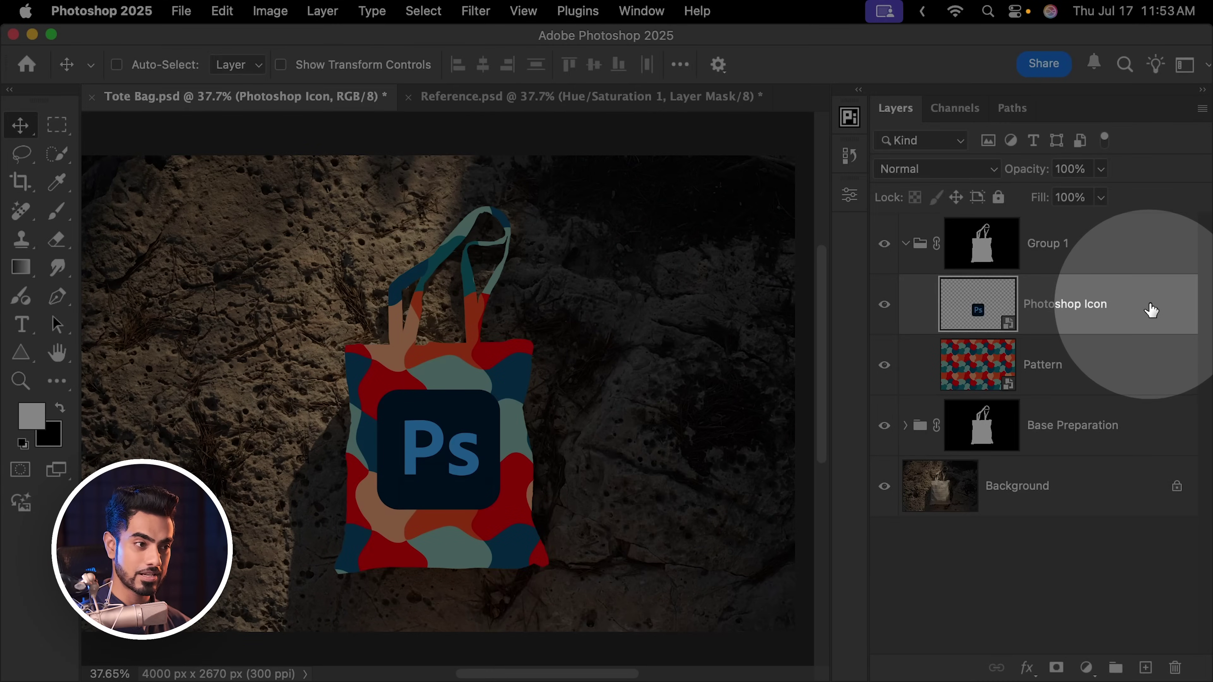
Add a 44 px white (#ffffff) stroke, positioned inside, to the Photoshop Icon layer
{"action": "double_click", "coordinate": [1145, 310]}
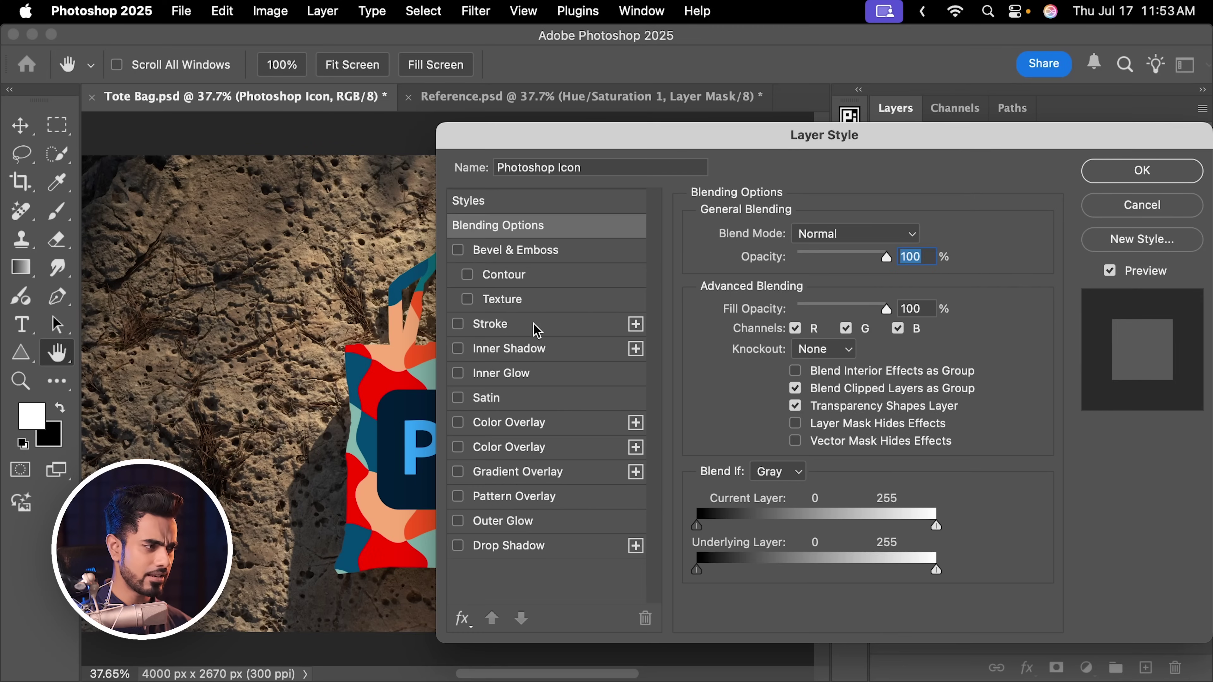
{"action": "left_click", "coordinate": [494, 330]}
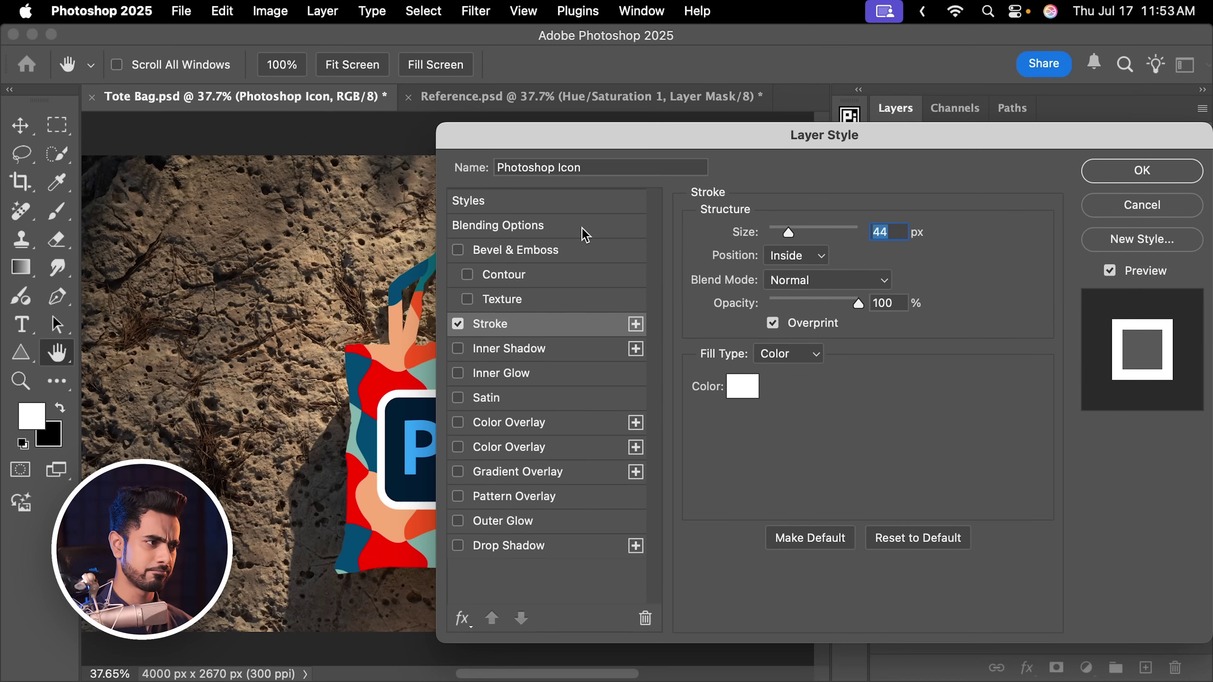
{"action": "left_click_drag", "start_coordinate": [611, 140], "coordinate": [759, 178]}
{"action": "left_click_drag", "start_coordinate": [706, 176], "coordinate": [690, 177]}
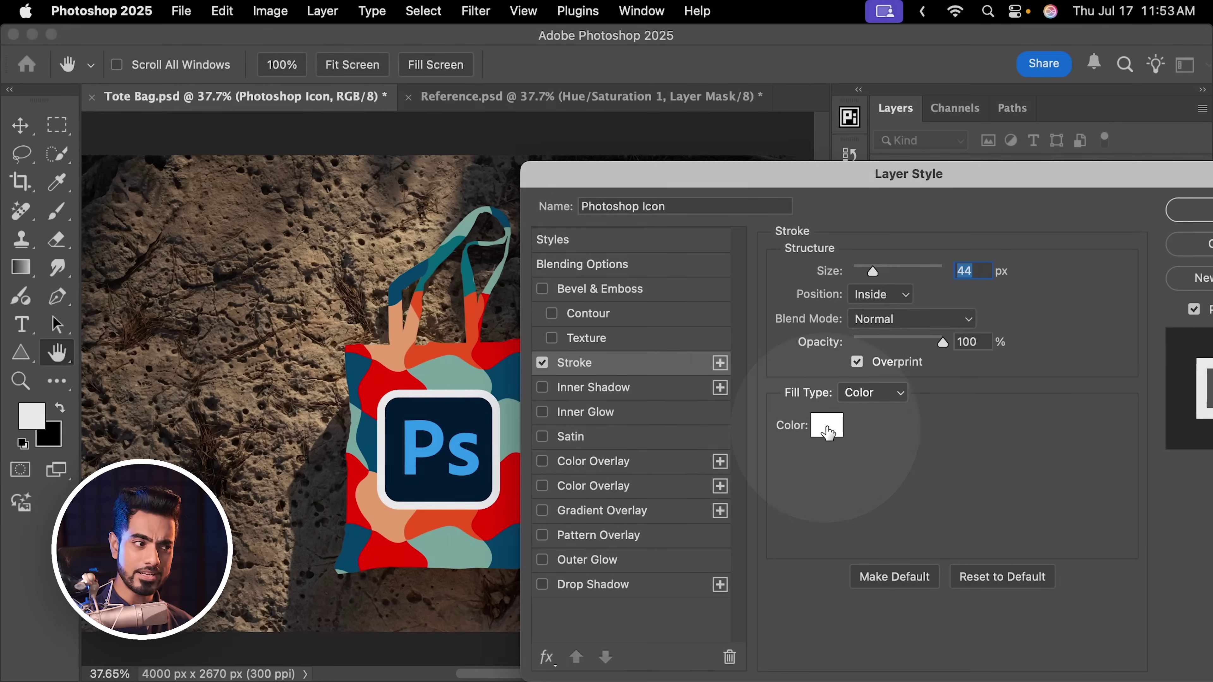
{"action": "left_click", "coordinate": [827, 425]}
{"action": "left_click", "coordinate": [813, 372]}
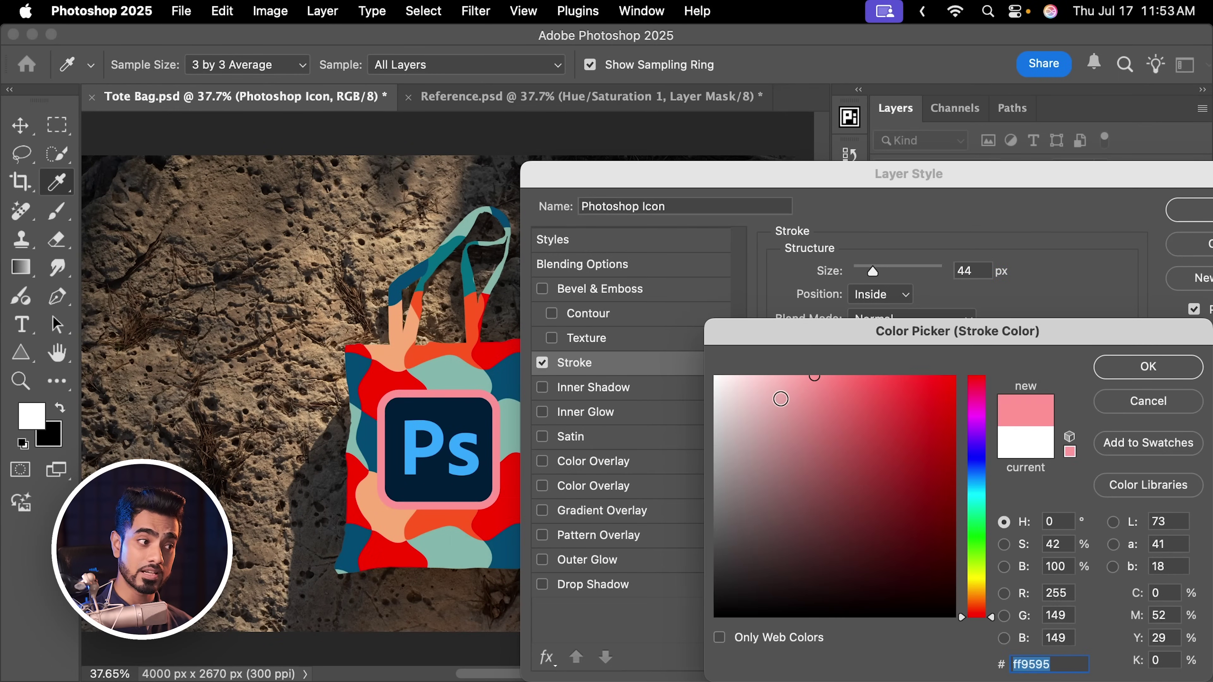
{"action": "left_click_drag", "start_coordinate": [780, 393], "coordinate": [685, 357]}
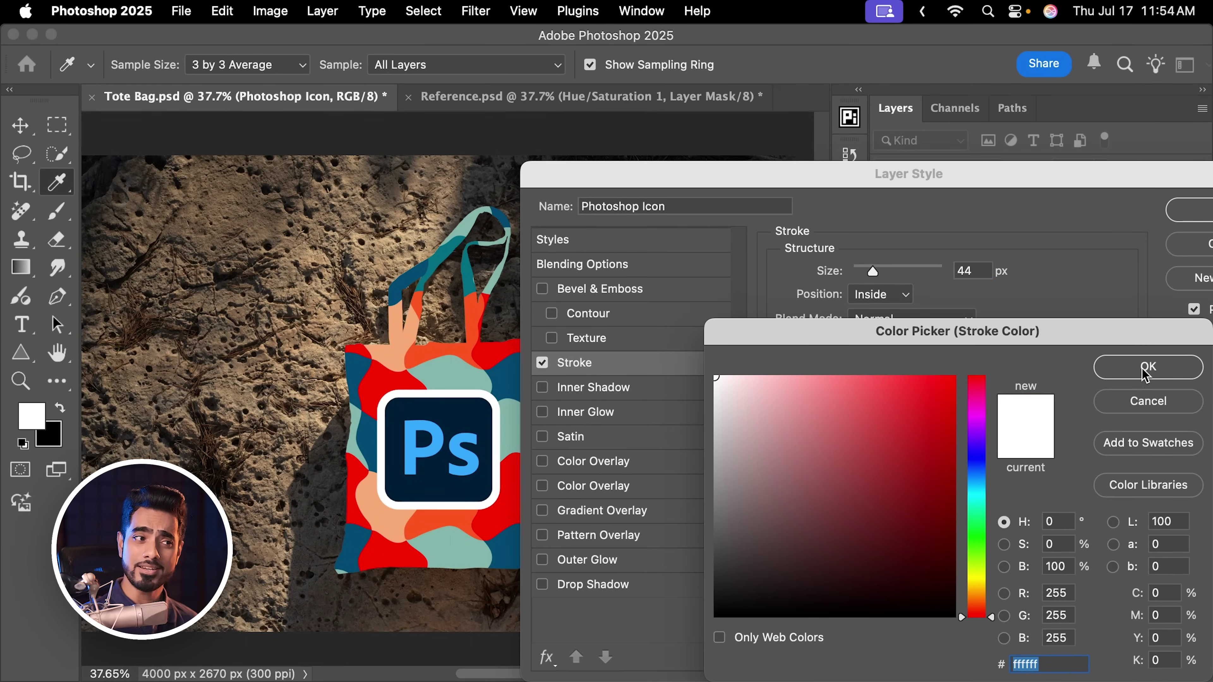
{"action": "left_click", "coordinate": [1146, 368]}
{"action": "left_click_drag", "start_coordinate": [1055, 176], "coordinate": [861, 177]}
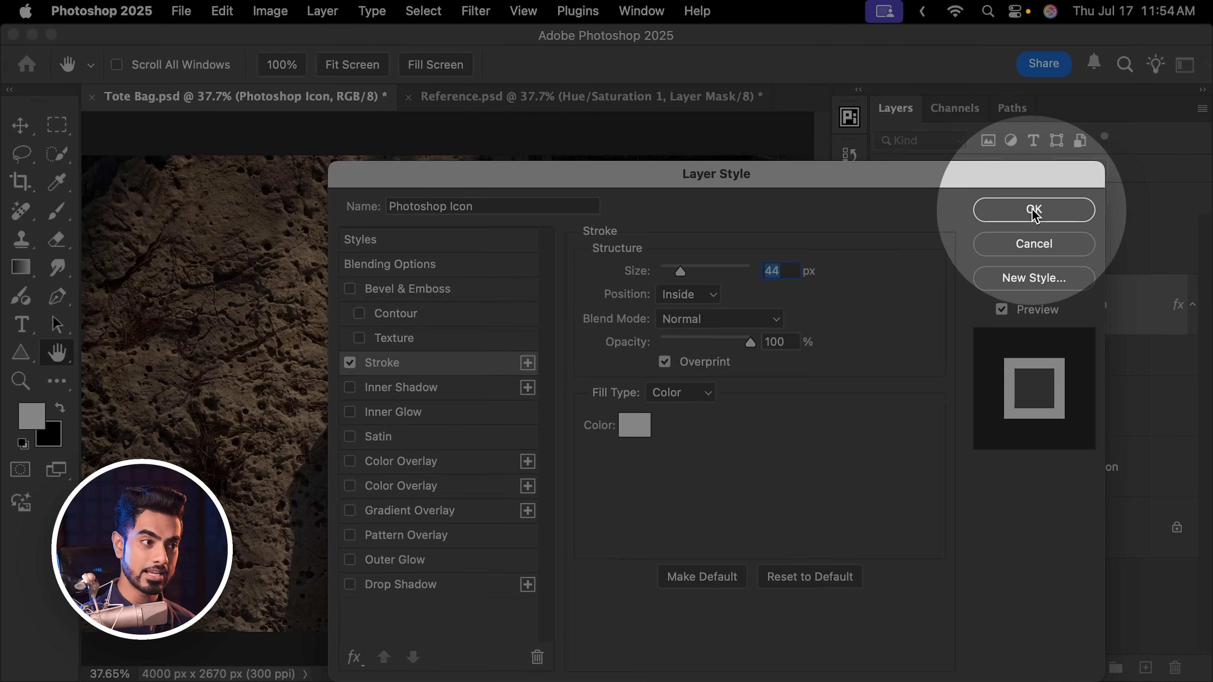
{"action": "left_click", "coordinate": [1034, 210]}
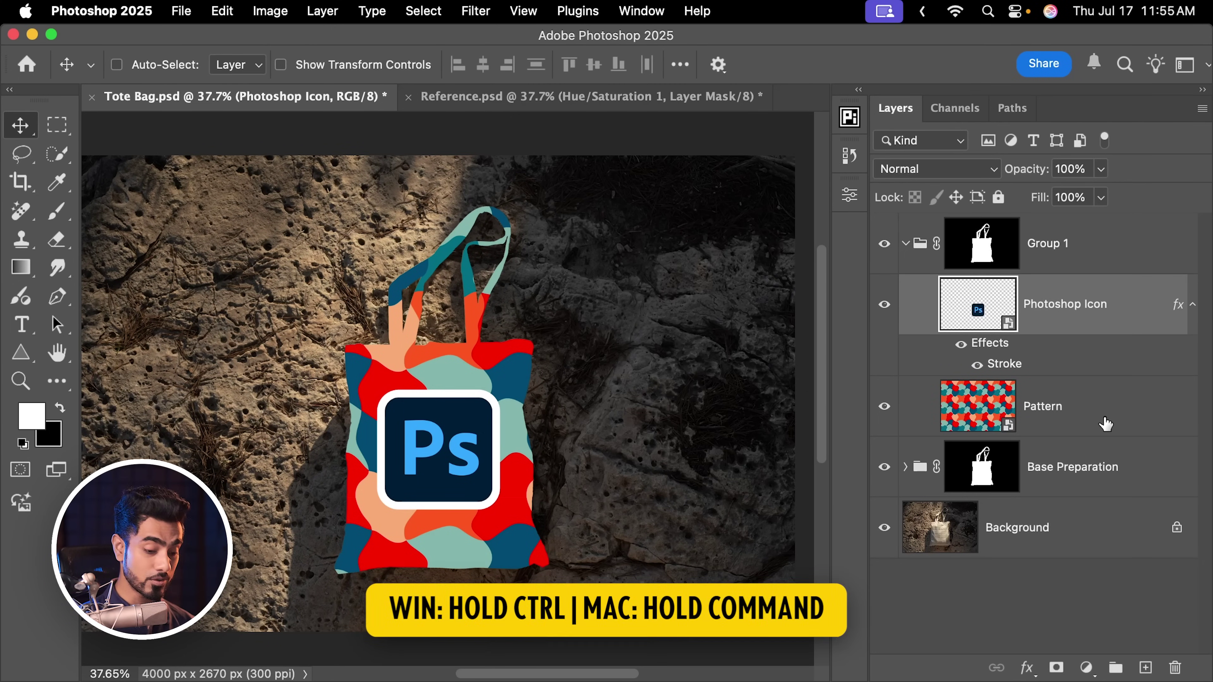
Group the Photoshop Icon and Pattern layers inside Group 1 and set the inner group's blend mode to Multiply
{"action": "left_click", "coordinate": [1107, 411], "text": "super"}
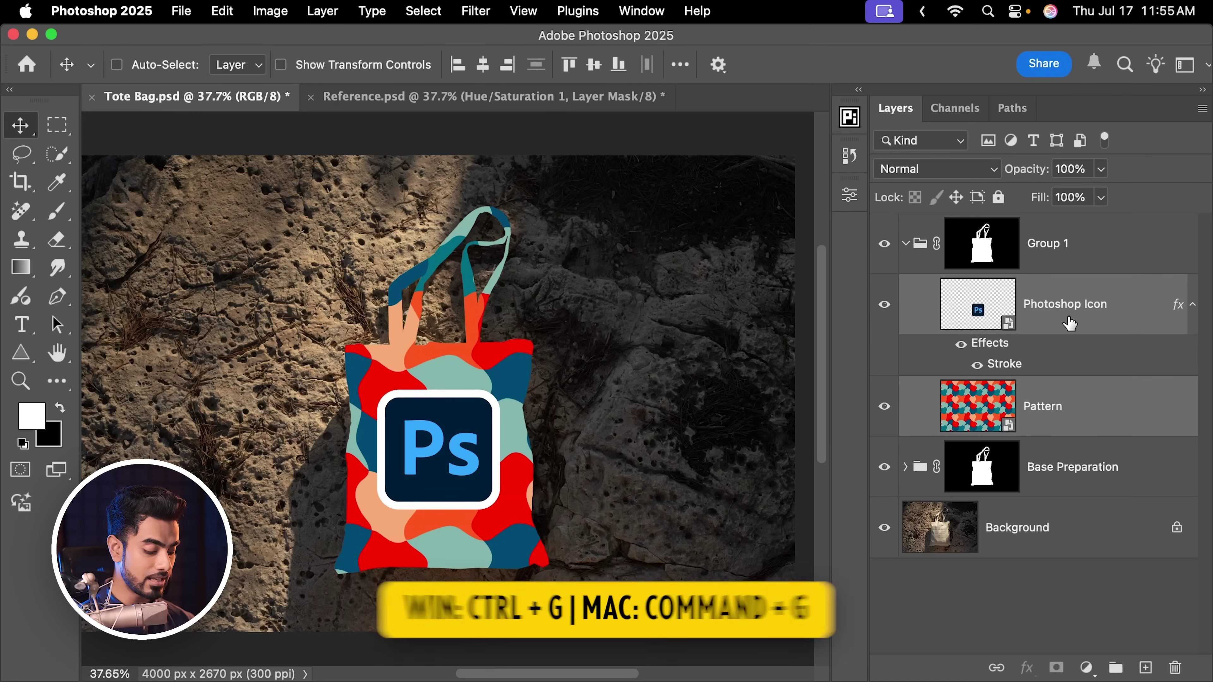
{"action": "key", "text": "super+g"}
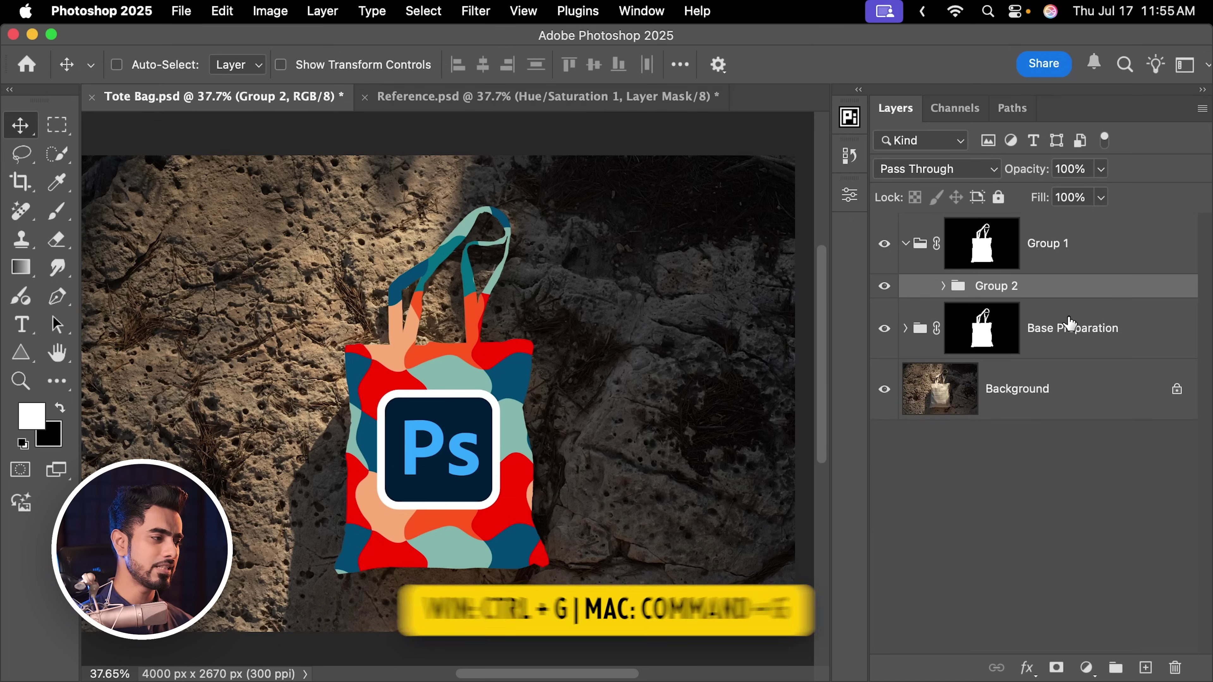
{"action": "scroll", "coordinate": [459, 390], "scroll_direction": "up", "scroll_amount": 2}
{"action": "scroll", "coordinate": [459, 391], "scroll_direction": "up", "scroll_amount": 1}
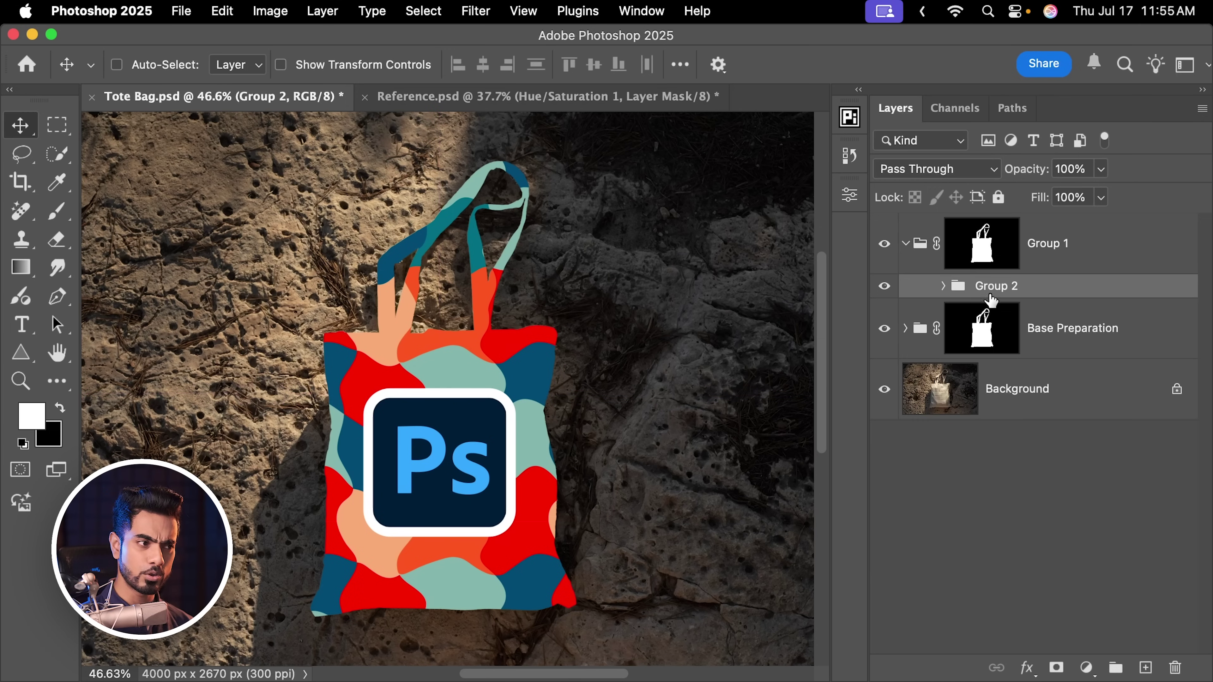
{"action": "left_click", "coordinate": [936, 169]}
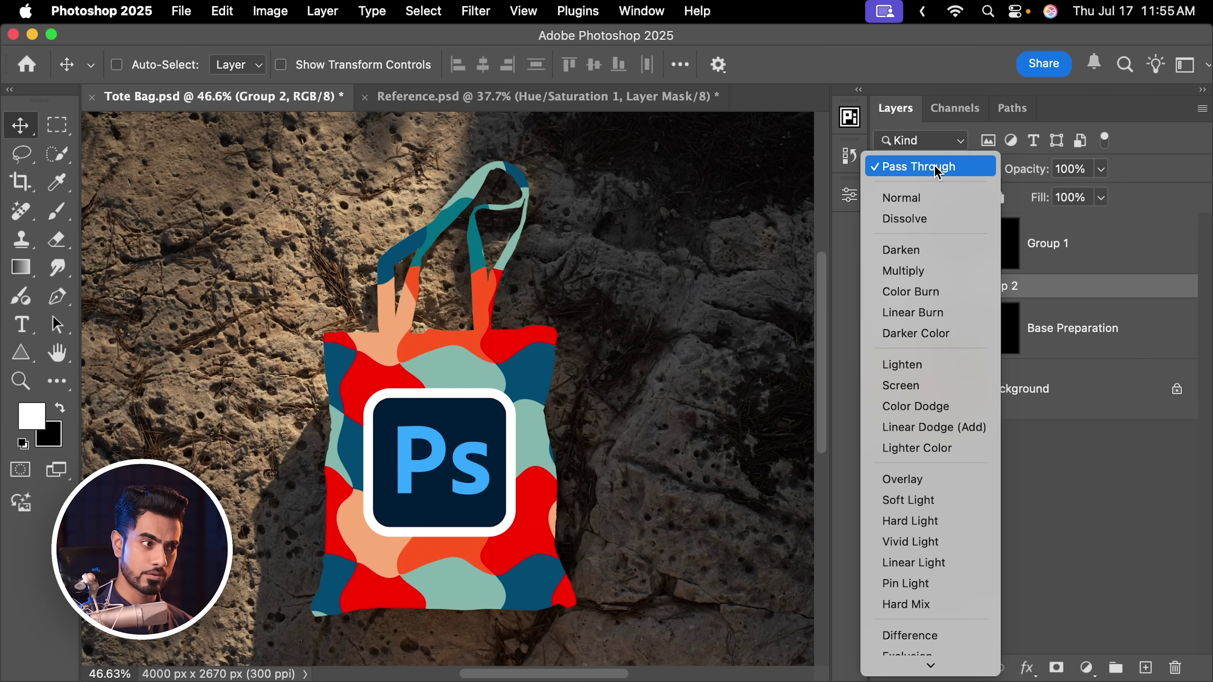
{"action": "left_click", "coordinate": [917, 273]}
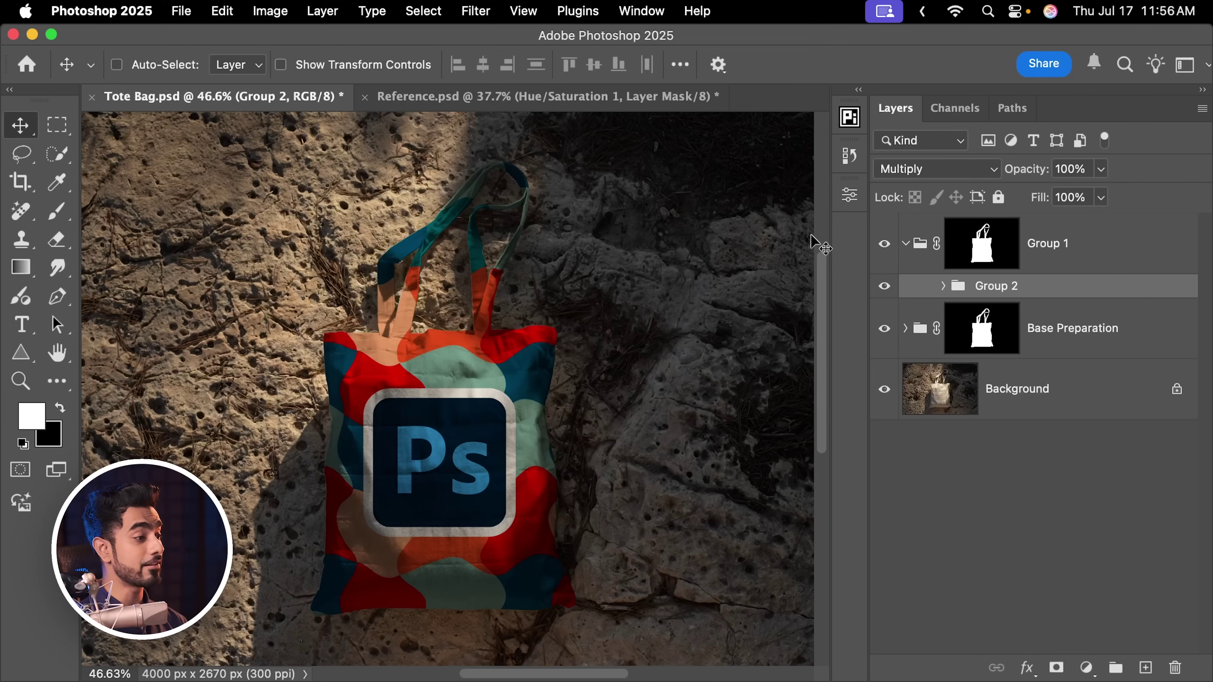
Rename the inner group Multiply and the outer masked group Design
{"action": "double_click", "coordinate": [995, 285]}
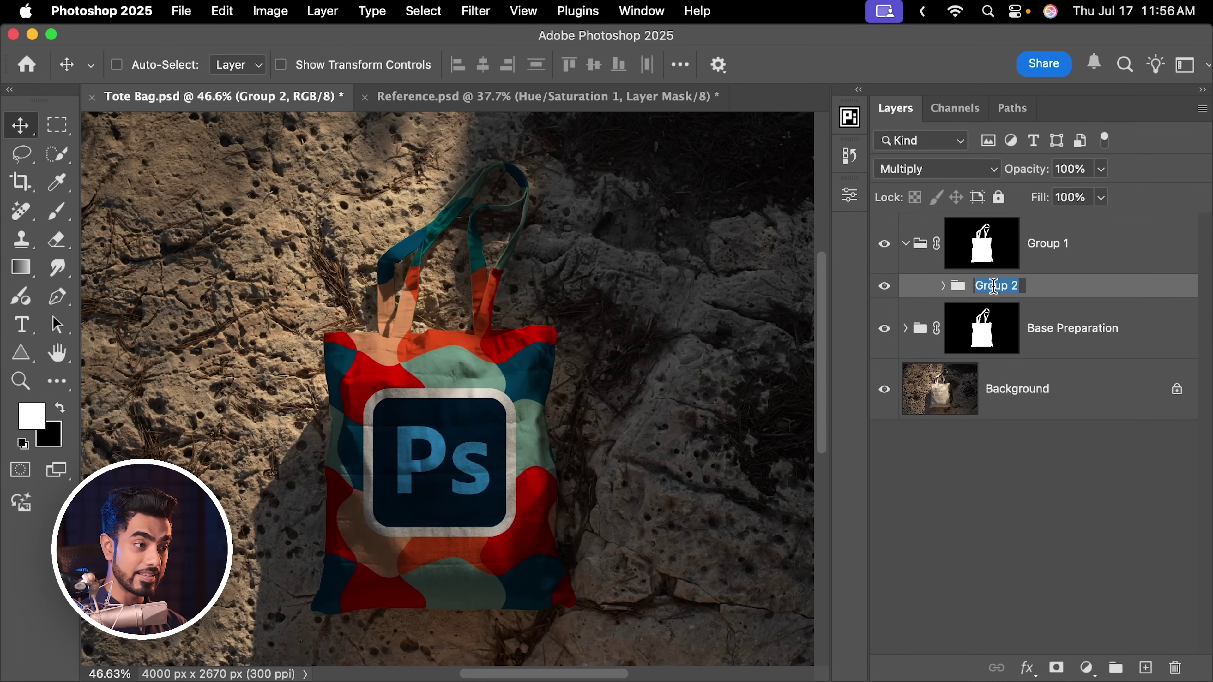
{"action": "type", "text": "Multi"}
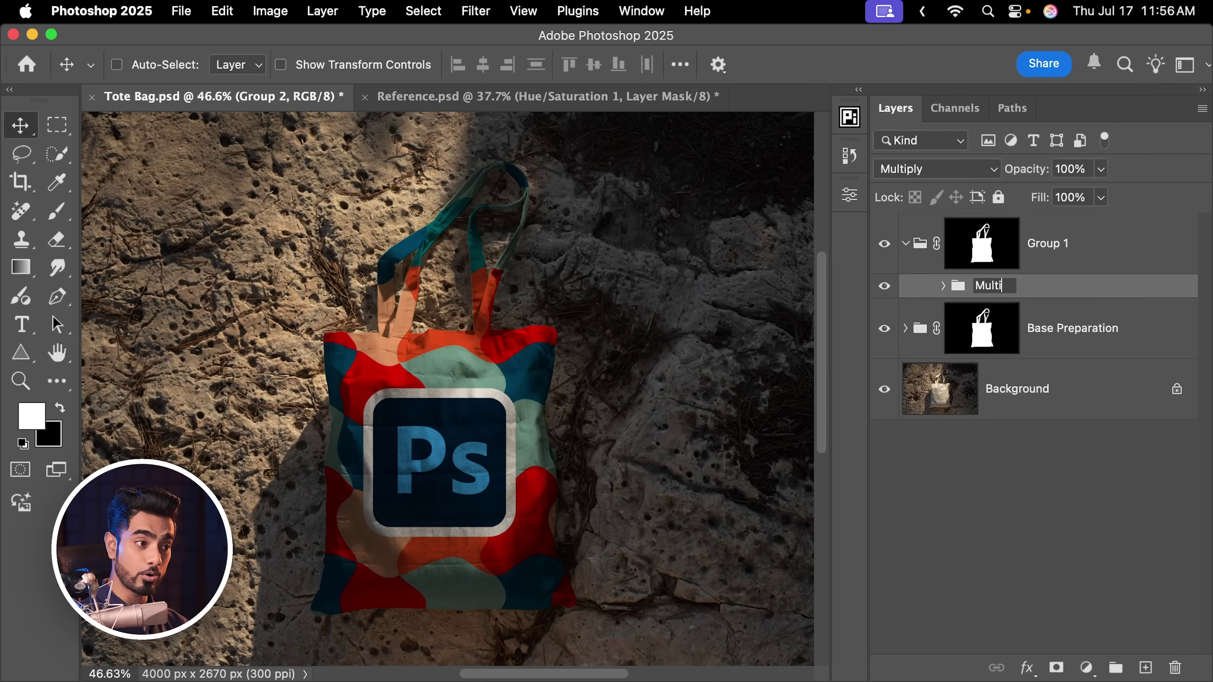
{"action": "type", "text": "ply"}
{"action": "key", "text": "Return"}
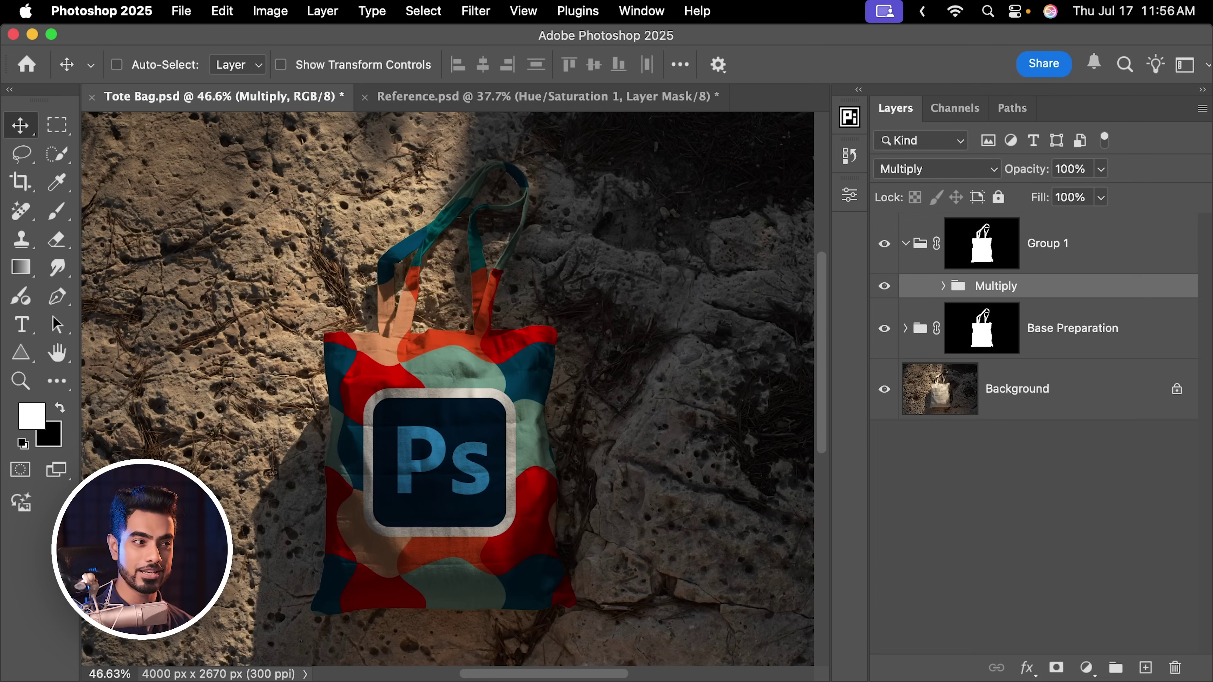
{"action": "double_click", "coordinate": [1055, 245]}
{"action": "type", "text": "Des"}
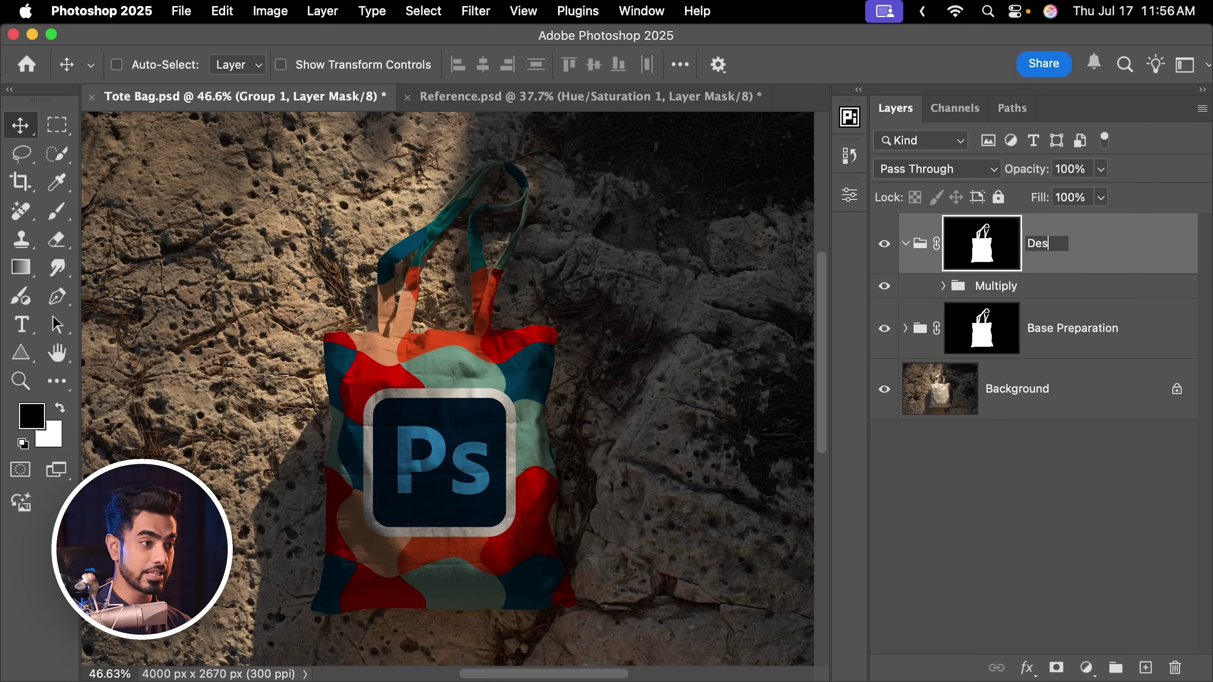
{"action": "type", "text": "ign"}
{"action": "key", "text": "Return"}
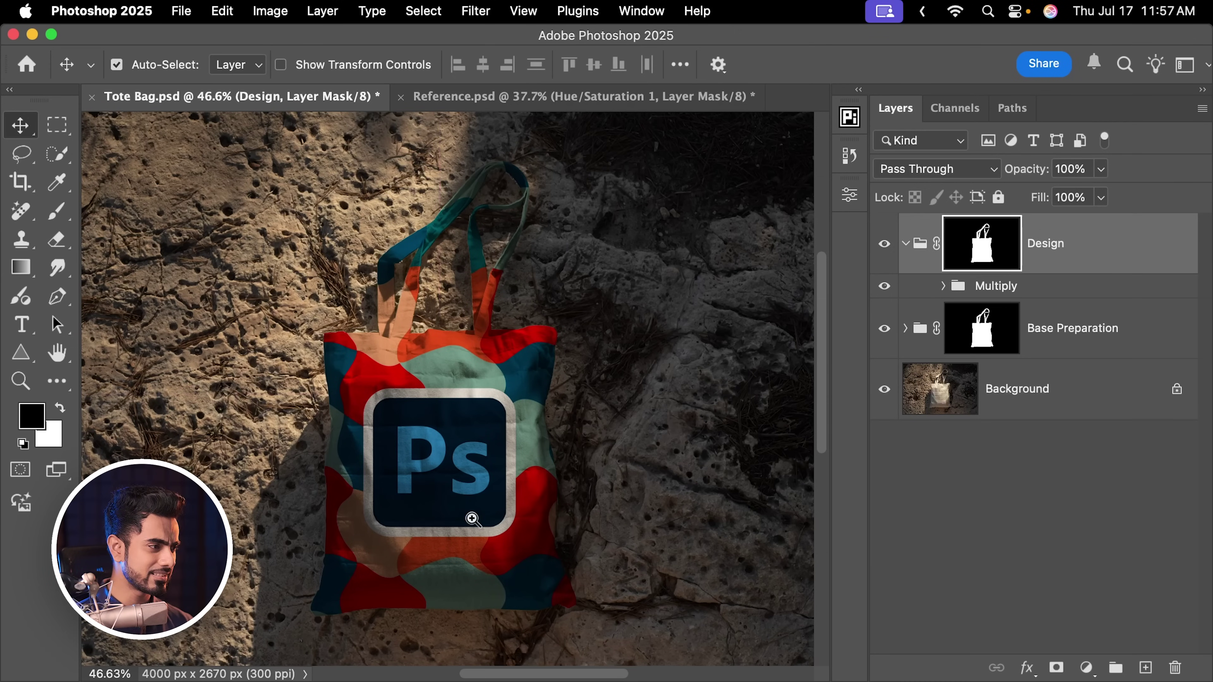
Duplicate the Background layer into a new, unnamed document and desaturate the image there
{"action": "scroll", "coordinate": [477, 439], "scroll_direction": "up", "scroll_amount": 3}
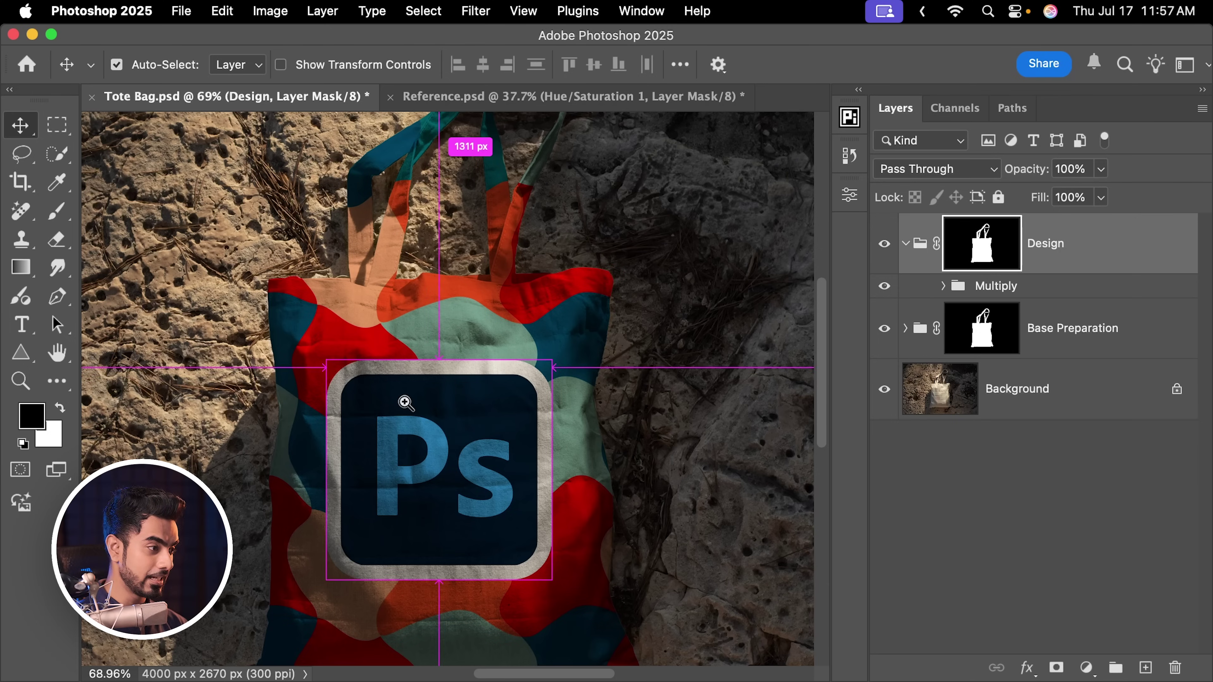
{"action": "scroll", "coordinate": [491, 388], "scroll_direction": "up", "scroll_amount": 5}
{"action": "scroll", "coordinate": [491, 388], "scroll_direction": "up", "scroll_amount": 5}
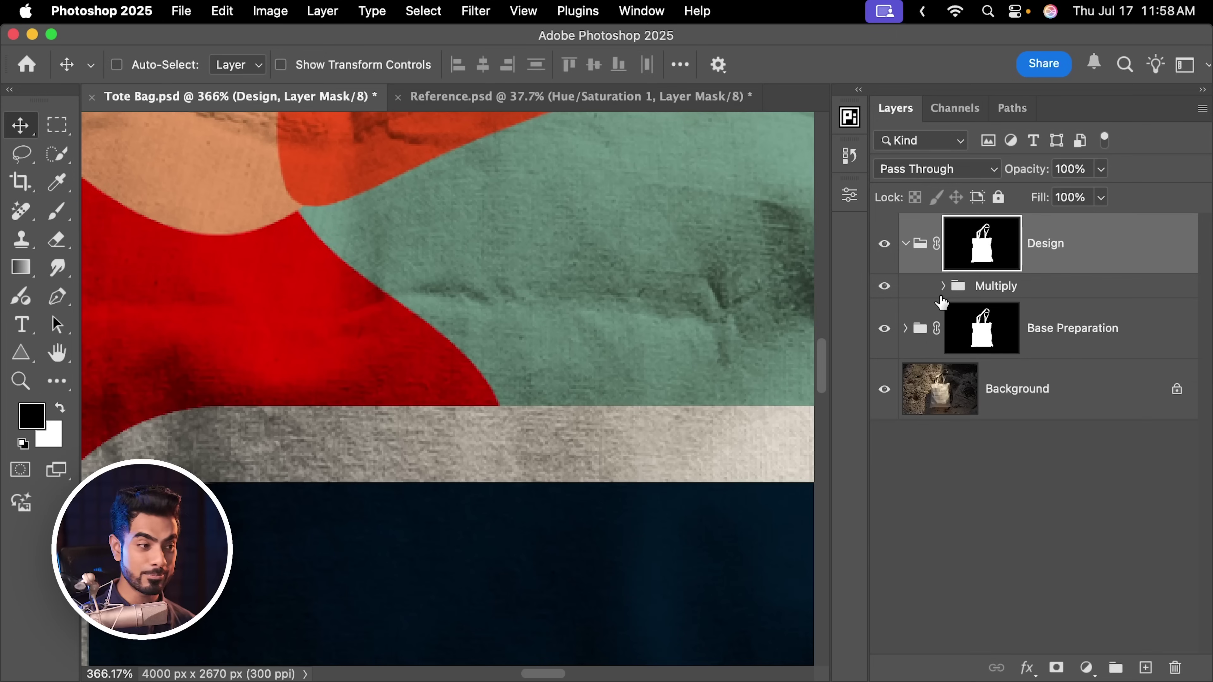
{"action": "left_click", "coordinate": [996, 399]}
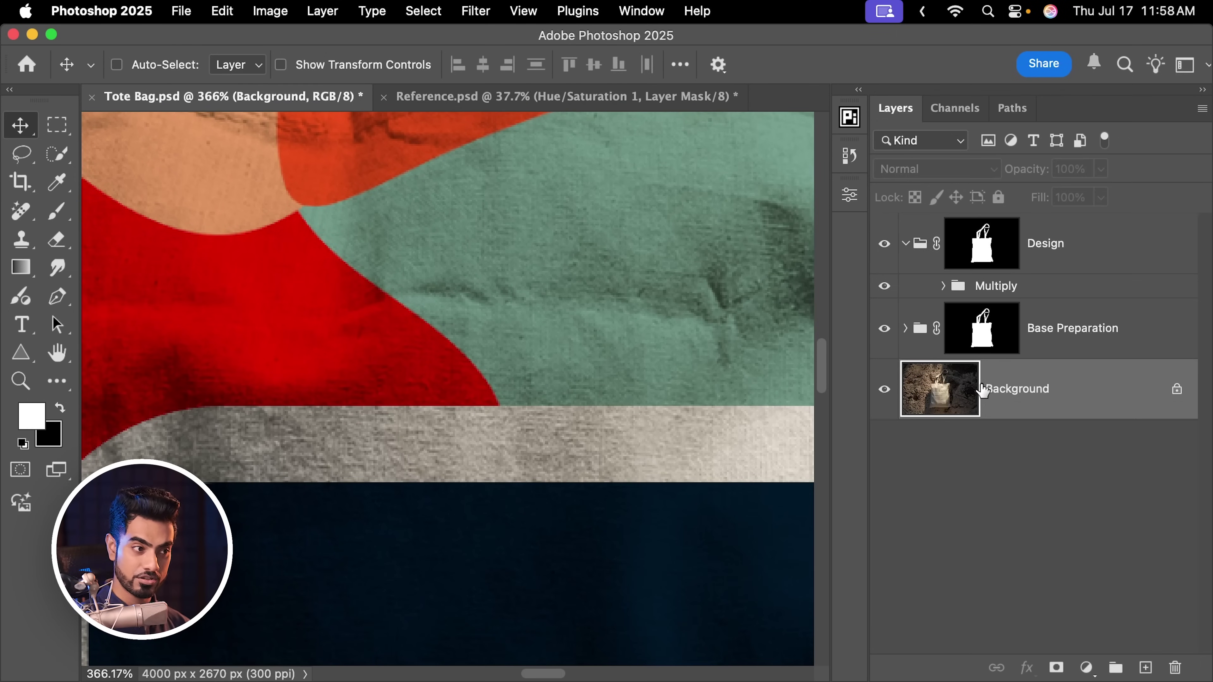
{"action": "right_click", "coordinate": [1008, 396]}
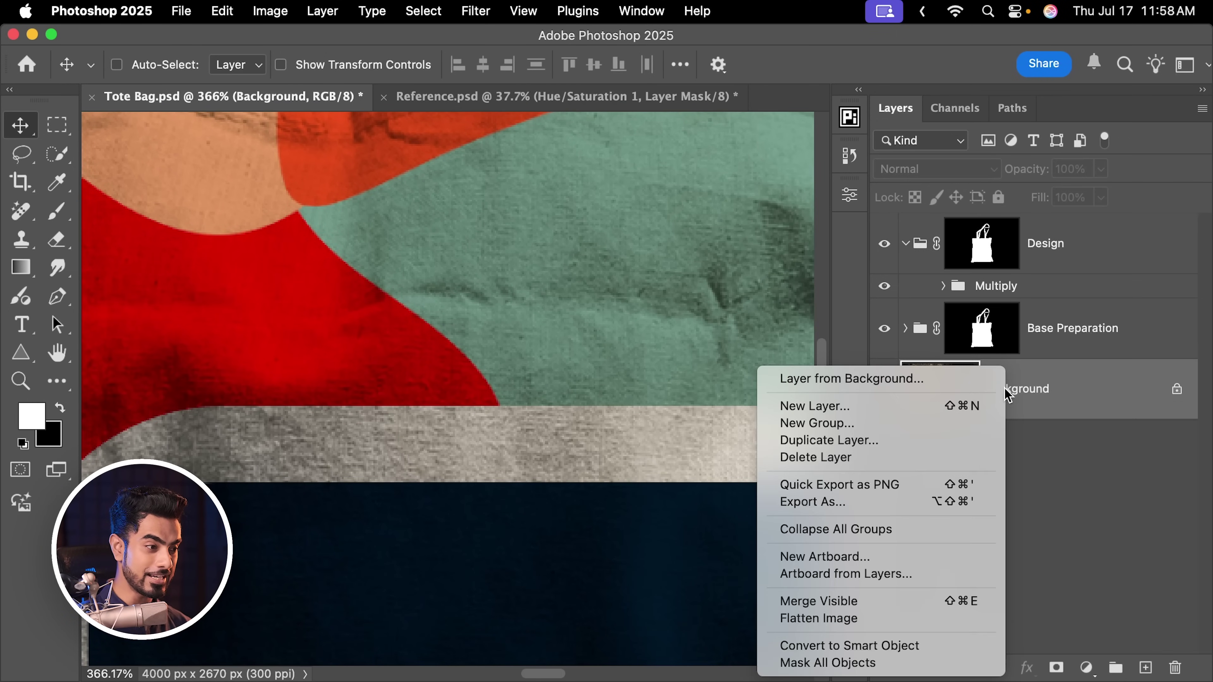
{"action": "left_click", "coordinate": [870, 441]}
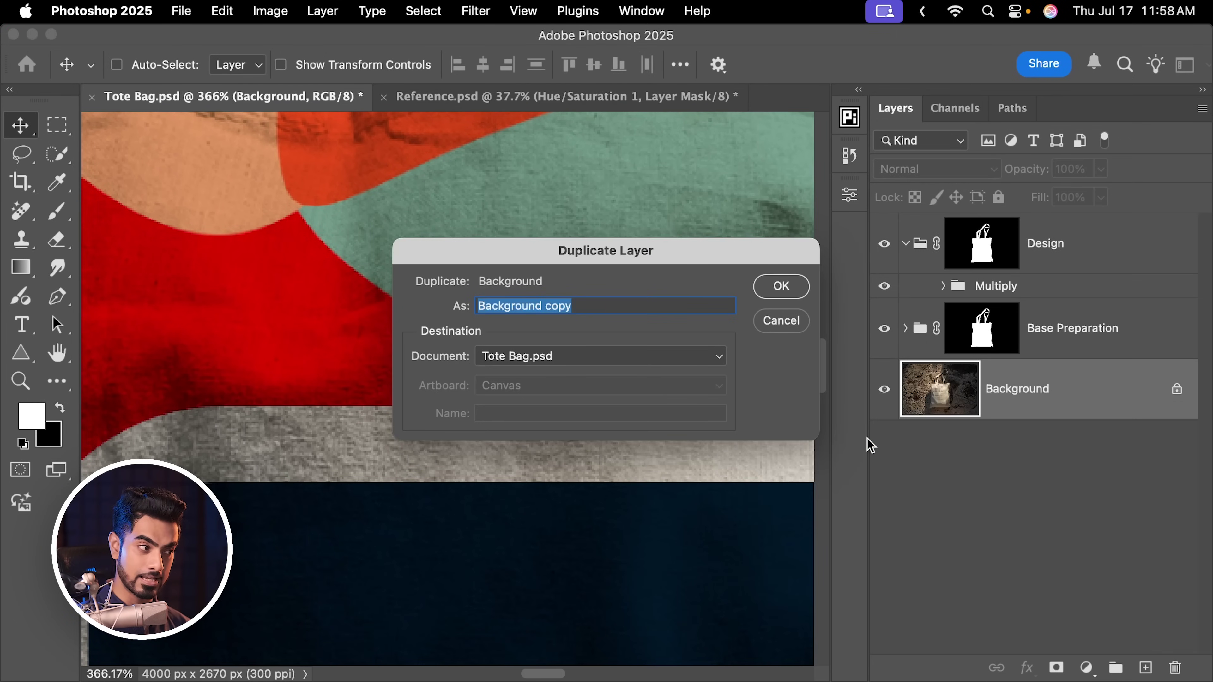
{"action": "left_click", "coordinate": [525, 365]}
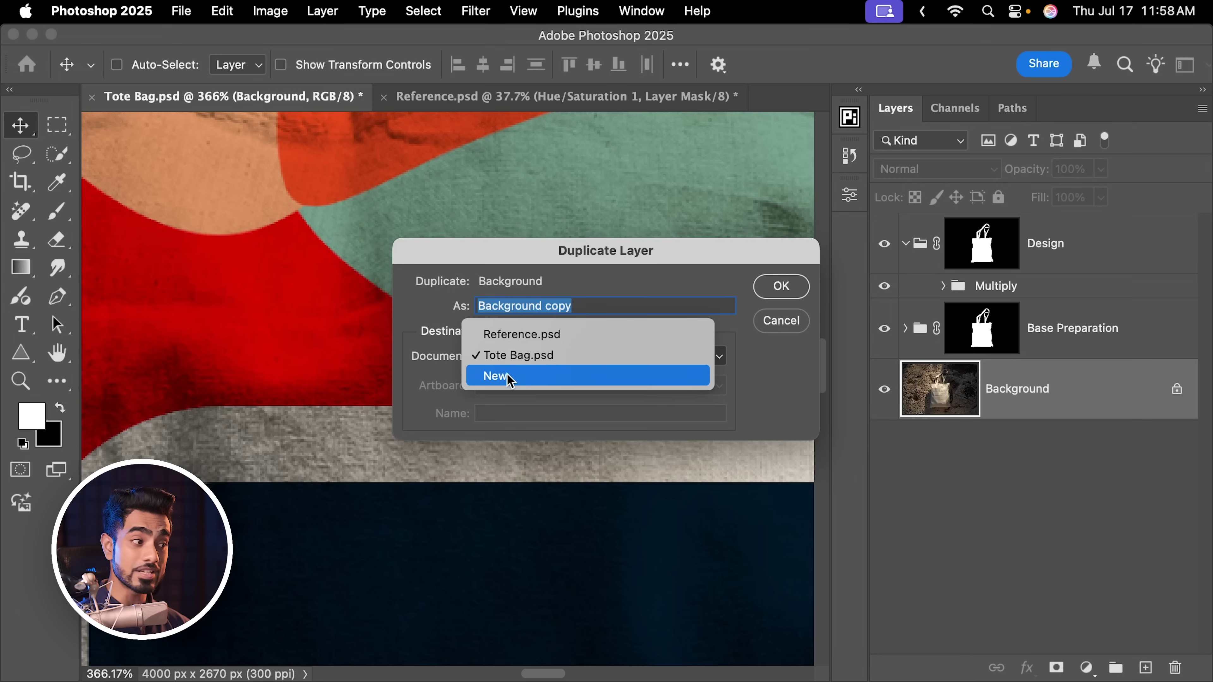
{"action": "left_click", "coordinate": [519, 379]}
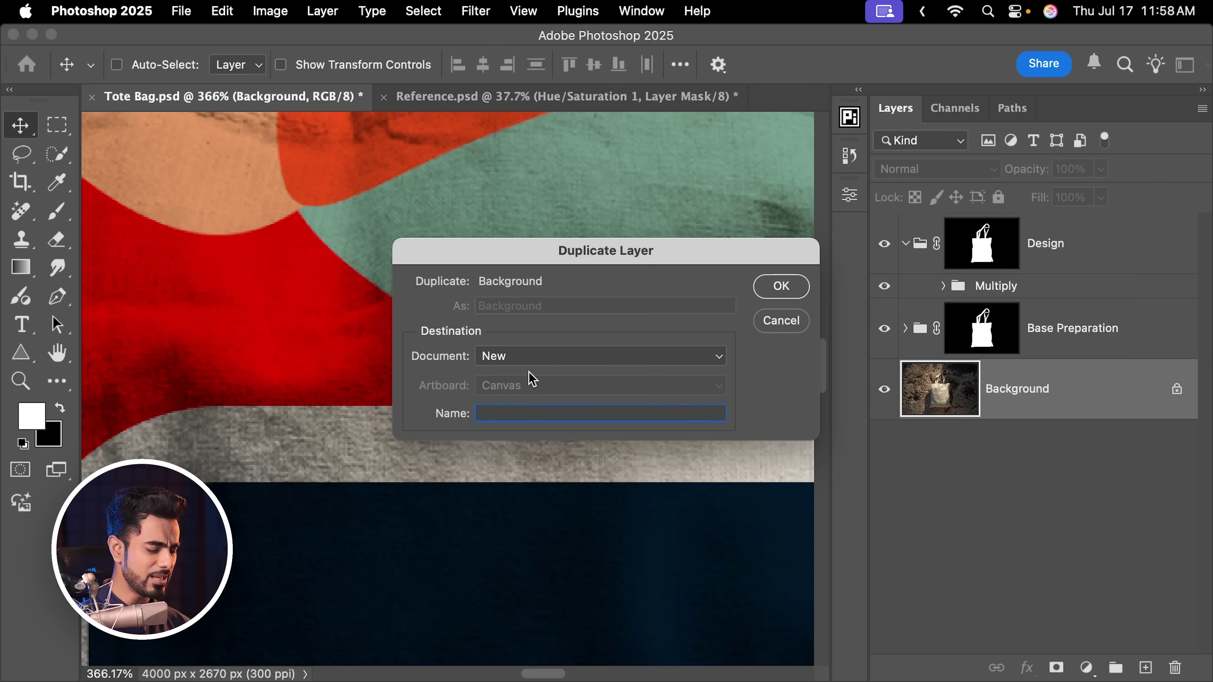
{"action": "left_click", "coordinate": [781, 287]}
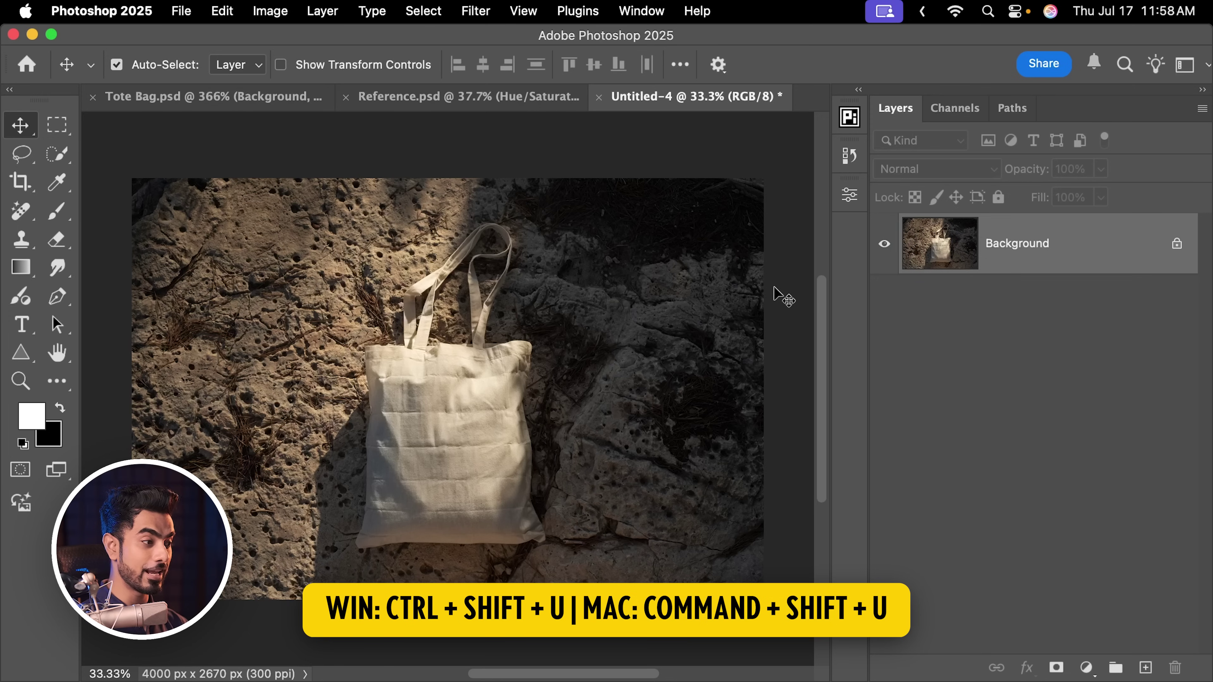
{"action": "key", "text": "super+shift+u"}
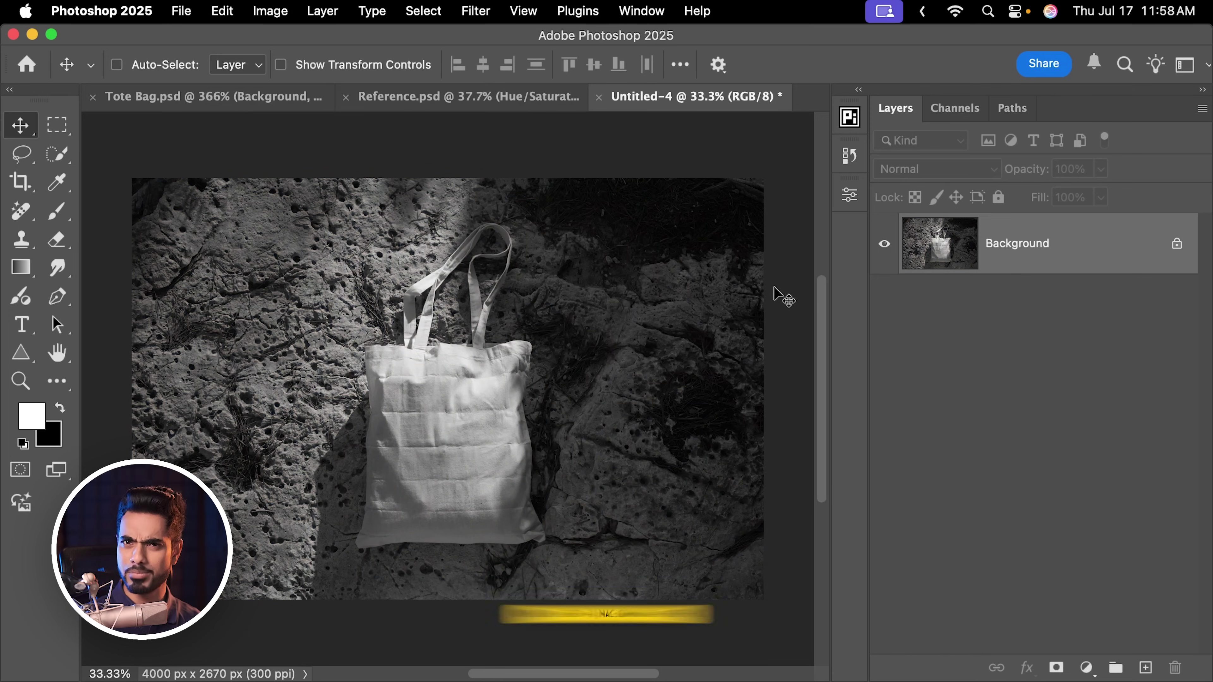
Apply a Gaussian Blur with a 1 px radius to the desaturated tote bag image
{"action": "left_click_drag", "start_coordinate": [405, 382], "coordinate": [420, 406]}
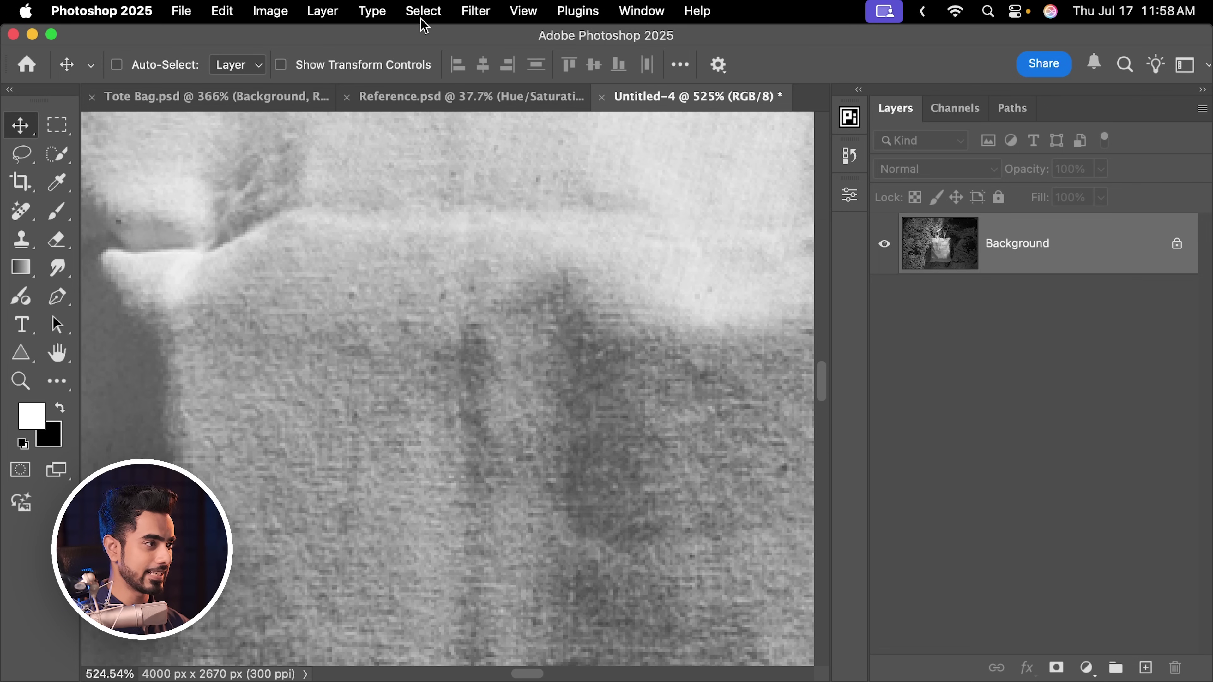
{"action": "left_click", "coordinate": [475, 11]}
{"action": "mouse_move", "coordinate": [568, 300]}
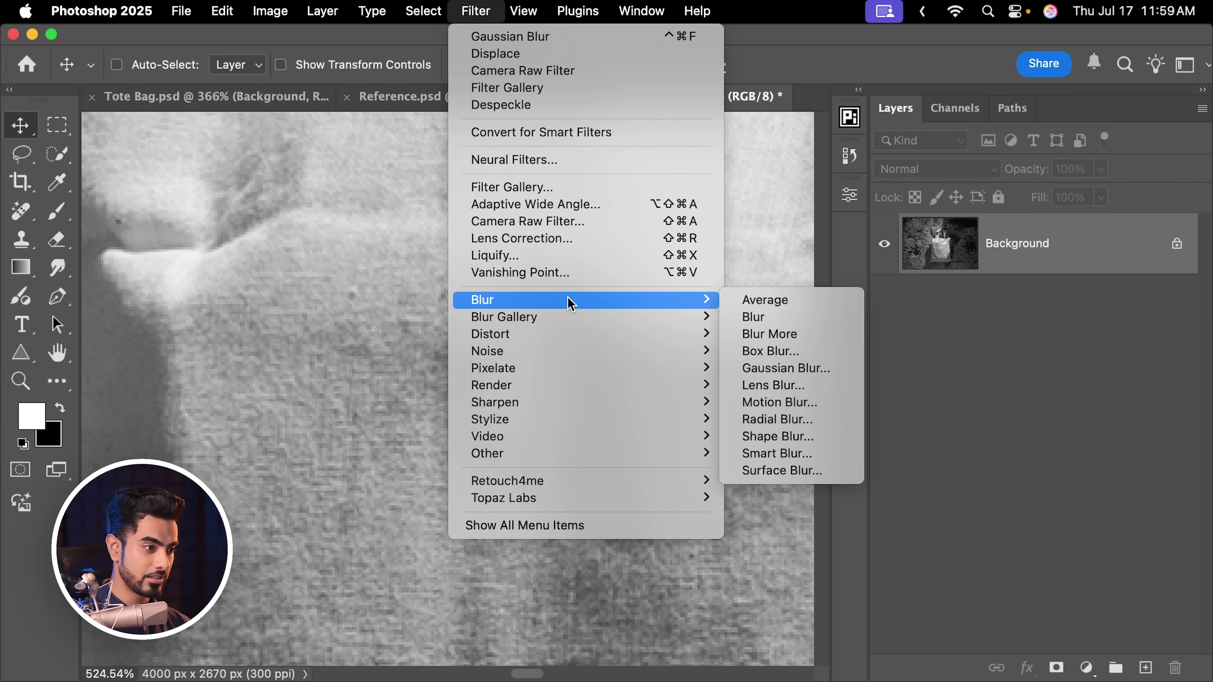
{"action": "left_click", "coordinate": [764, 367]}
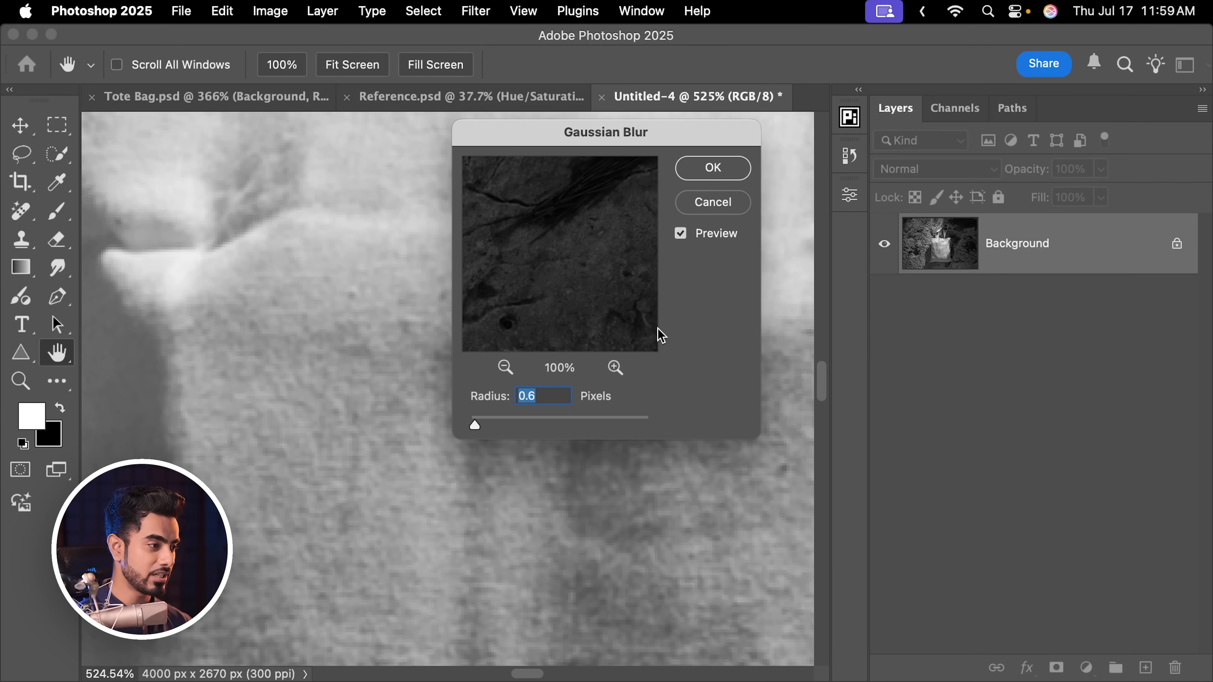
{"action": "left_click_drag", "start_coordinate": [483, 423], "coordinate": [483, 432]}
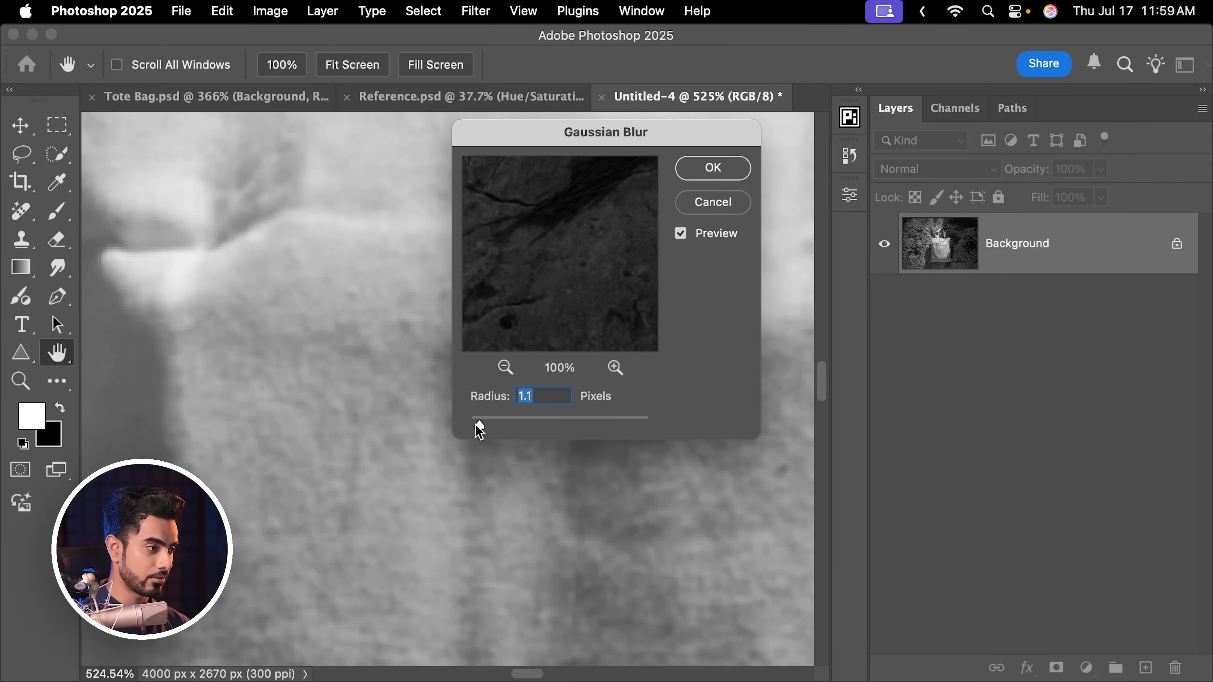
{"action": "type", "text": "1"}
{"action": "left_click", "coordinate": [721, 175]}
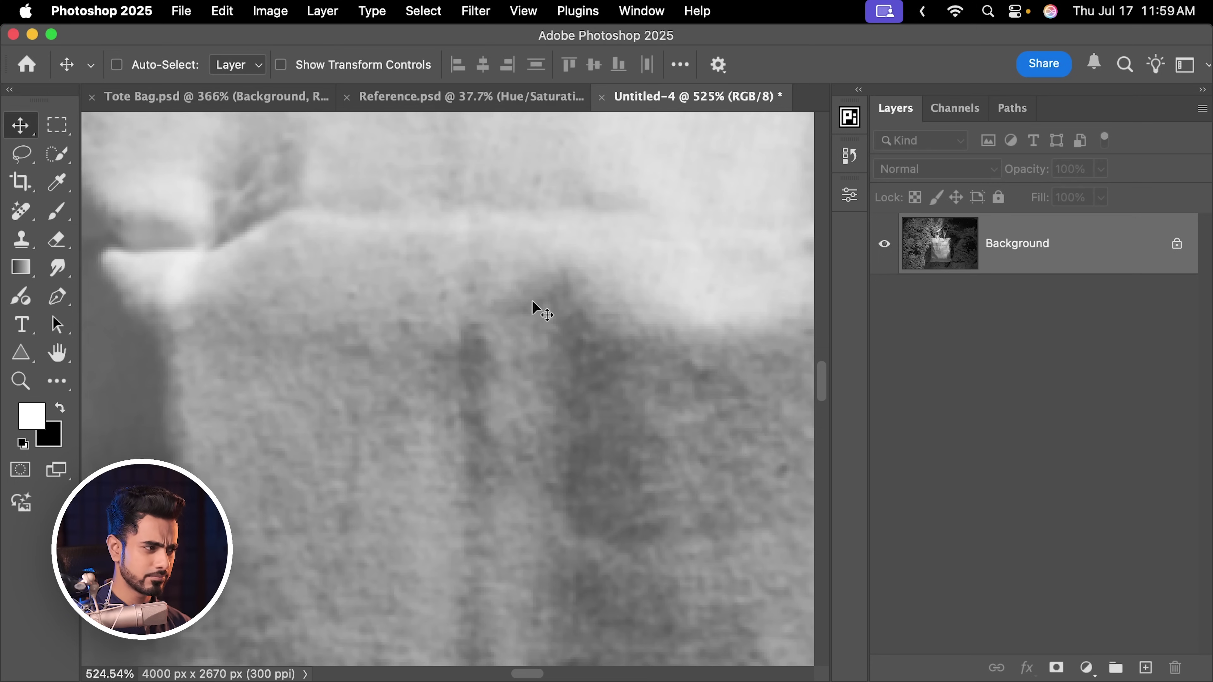
Save the blurred greyscale document as Displacement.psd in Photoshop format in the project folder, and close it
{"action": "key", "text": "super+0"}
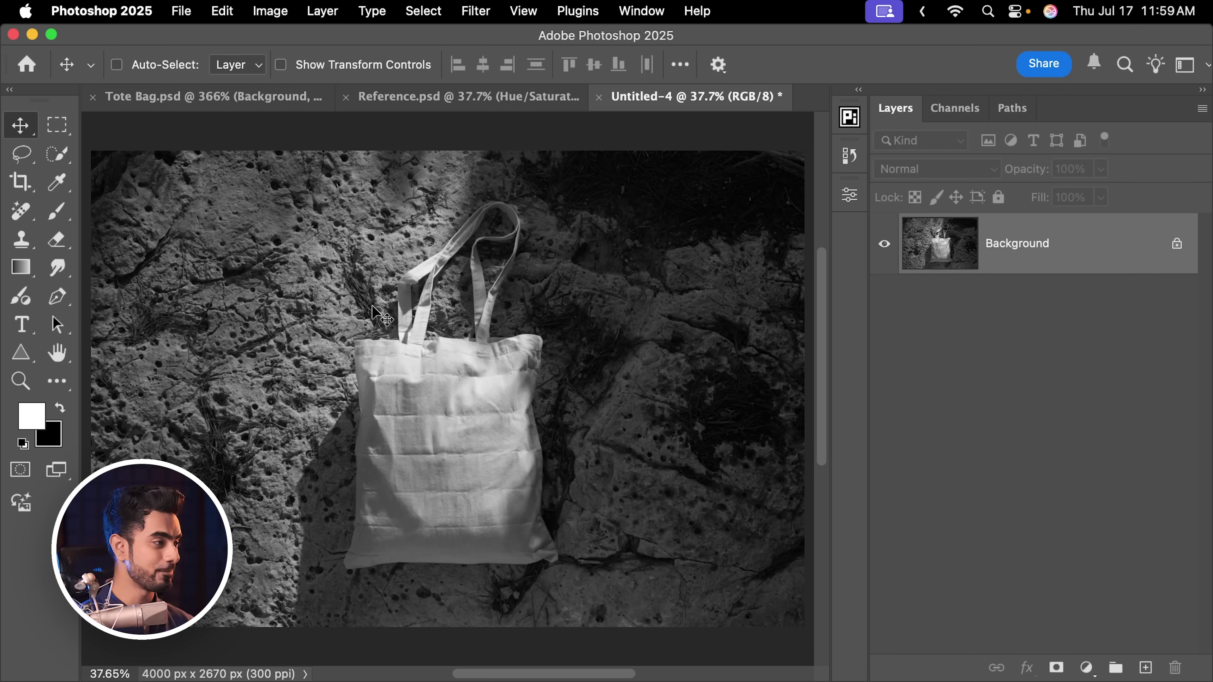
{"action": "left_click", "coordinate": [181, 11]}
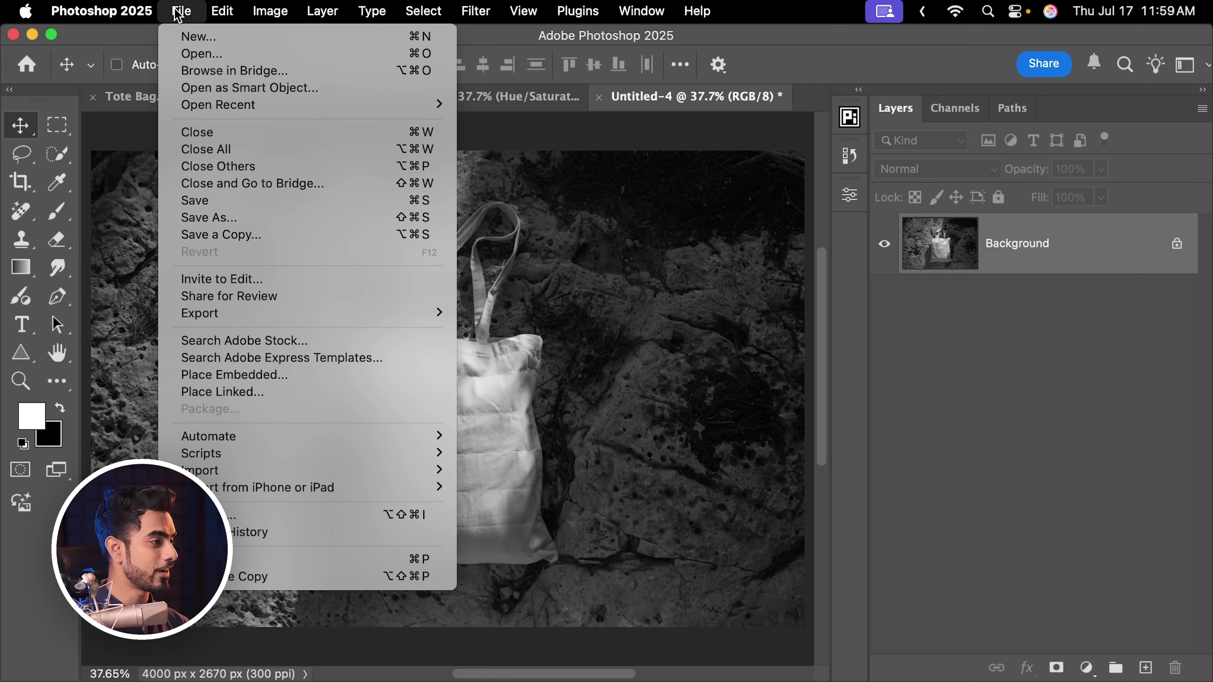
{"action": "left_click", "coordinate": [207, 218]}
{"action": "type", "text": "Displa"}
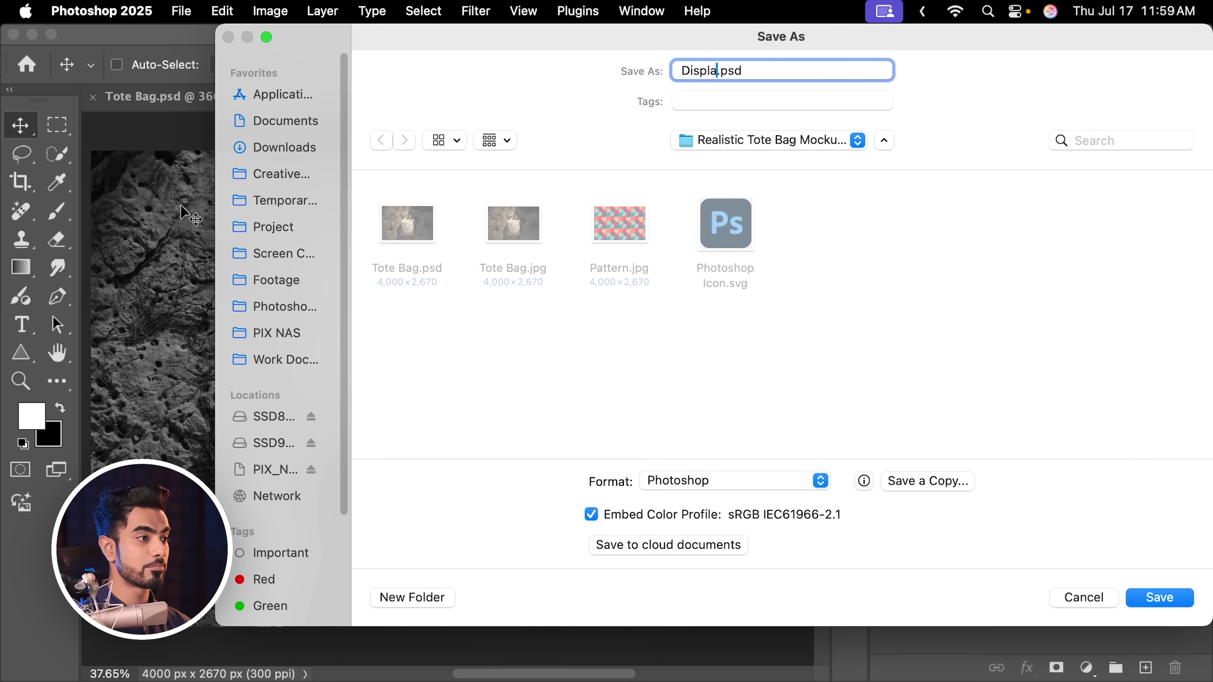
{"action": "type", "text": "cement"}
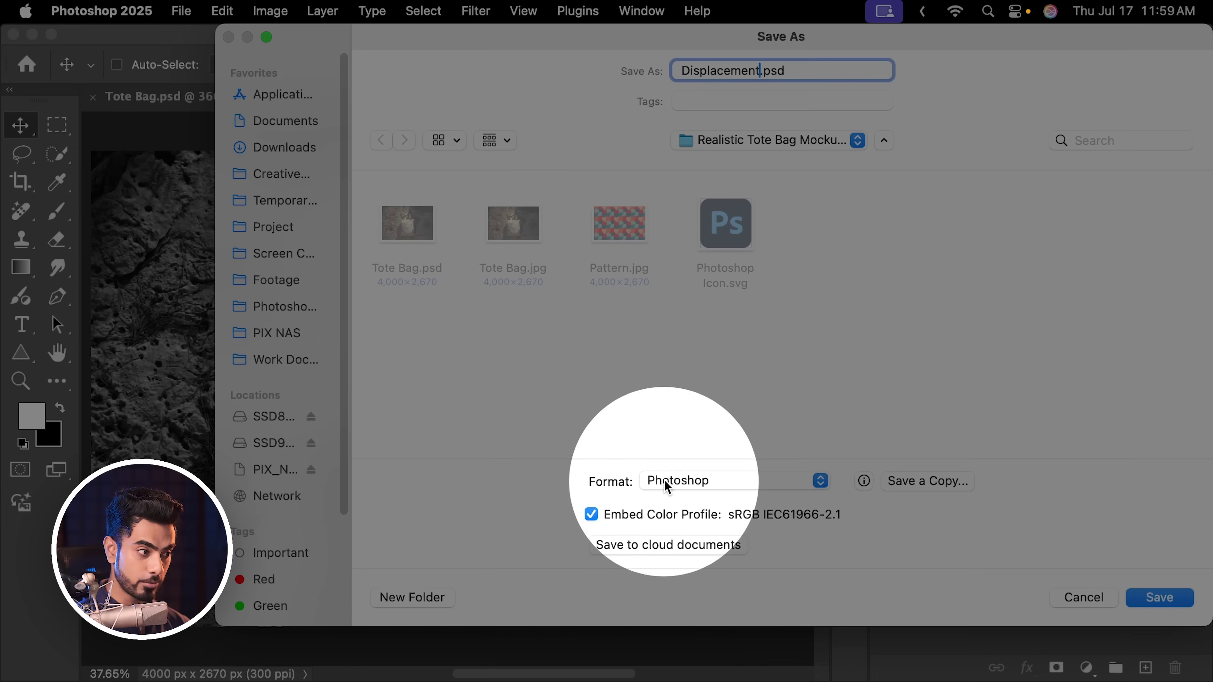
{"action": "left_click", "coordinate": [664, 480]}
{"action": "left_click", "coordinate": [665, 479]}
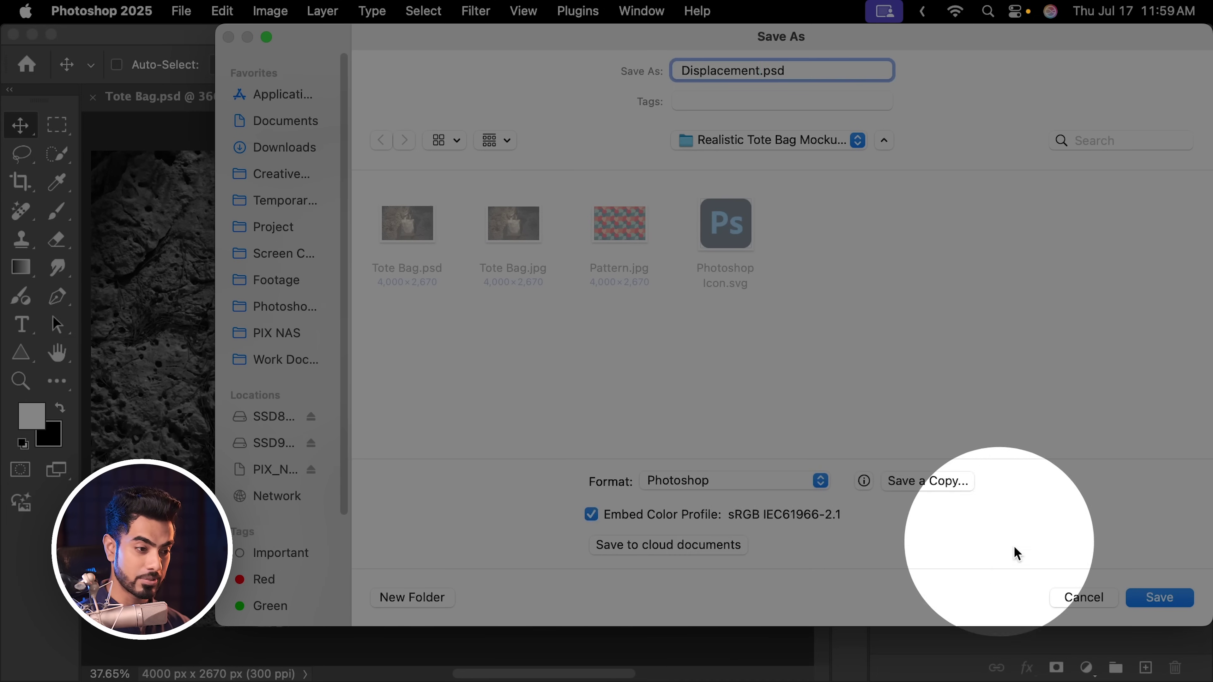
{"action": "left_click", "coordinate": [1151, 597]}
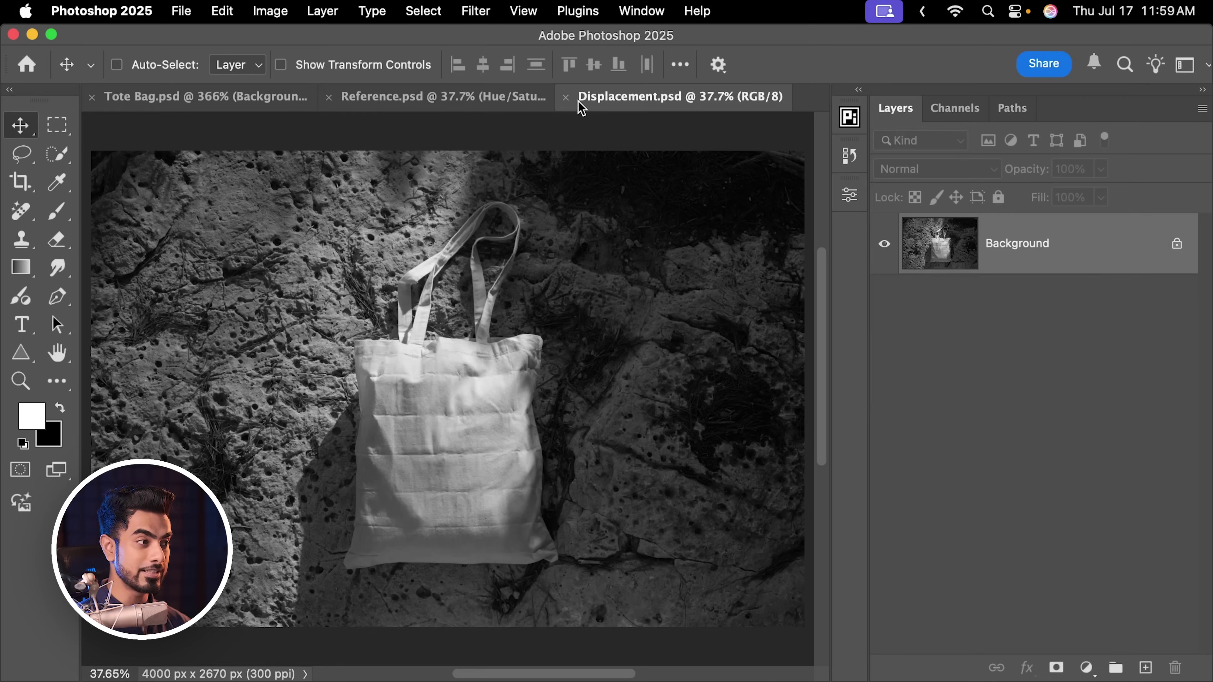
{"action": "left_click", "coordinate": [566, 97]}
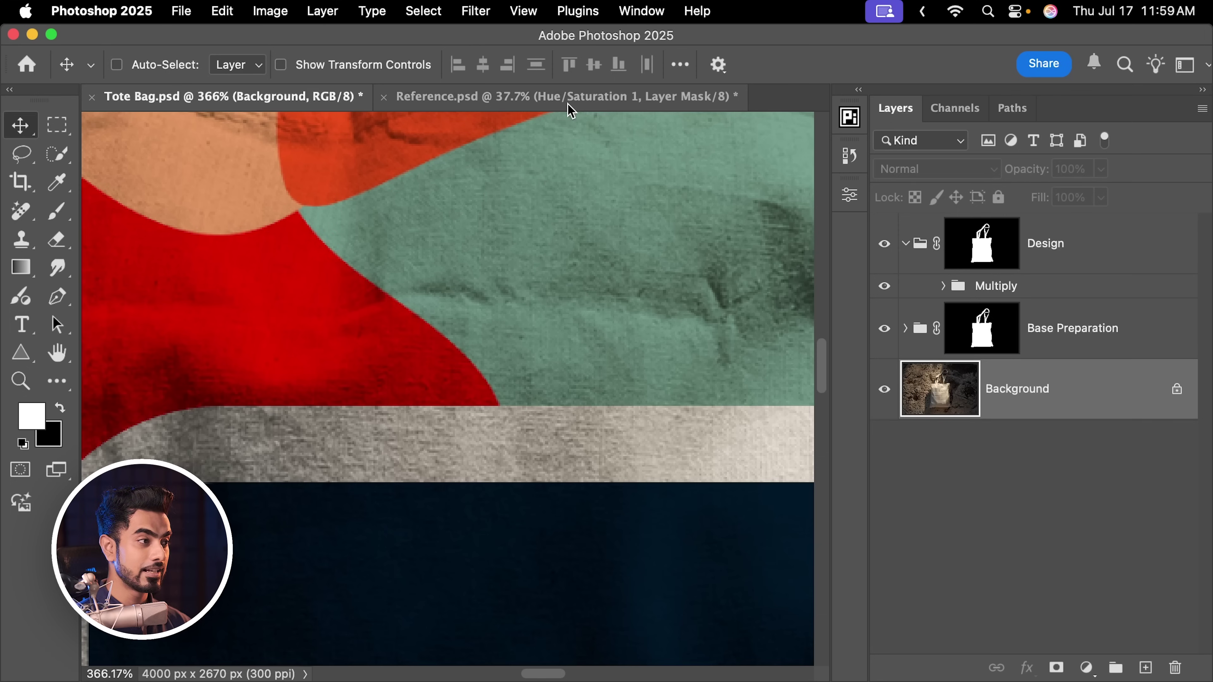
Apply a Displace filter to the Photoshop Icon layer with horizontal and vertical scale 4, using Displacement.psd as the map
{"action": "left_click", "coordinate": [943, 286]}
{"action": "left_click", "coordinate": [1045, 345]}
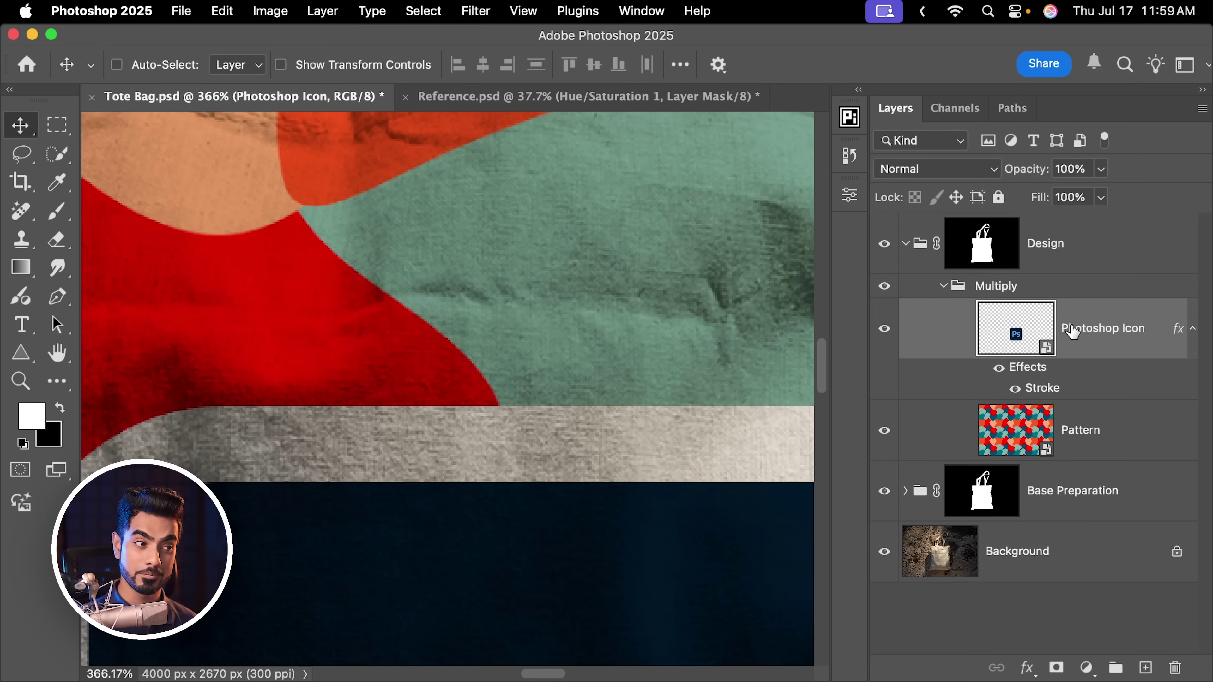
{"action": "left_click", "coordinate": [476, 12]}
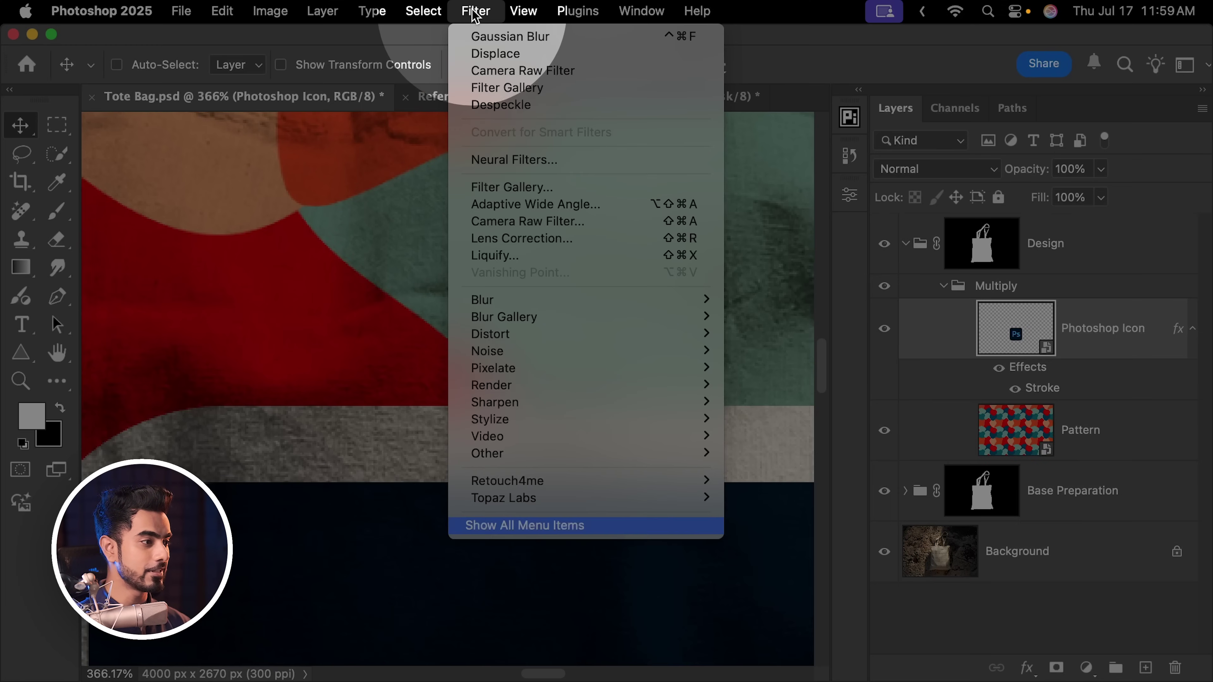
{"action": "mouse_move", "coordinate": [655, 335]}
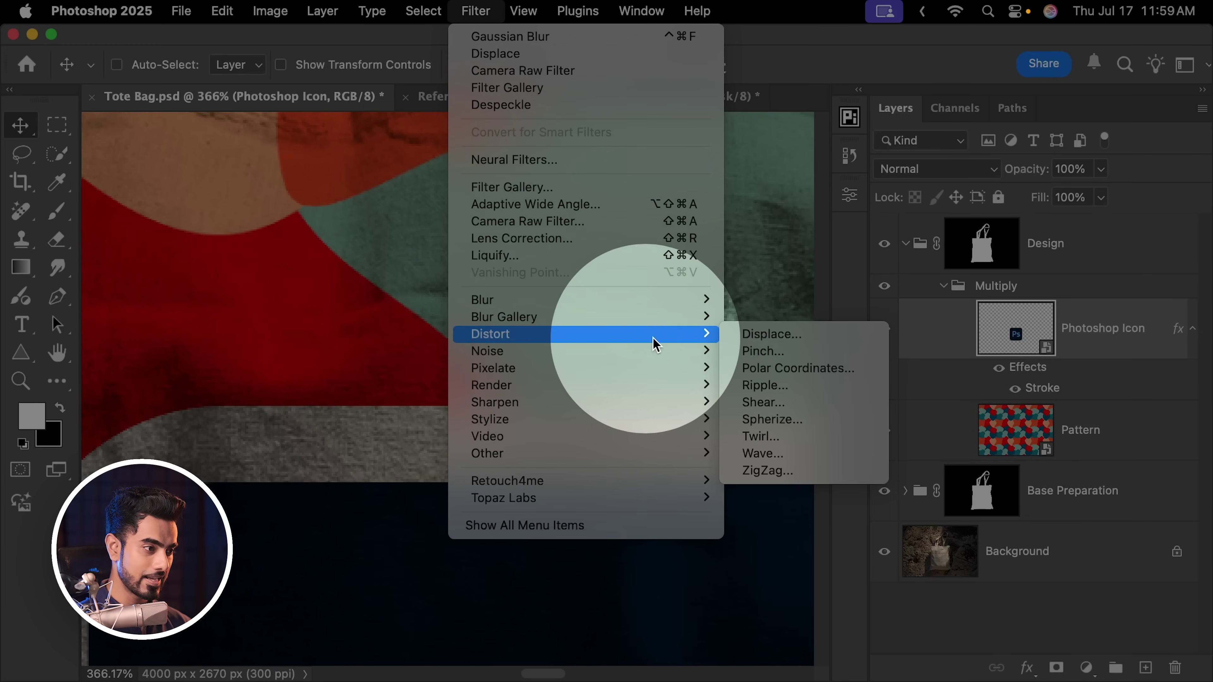
{"action": "left_click", "coordinate": [775, 336]}
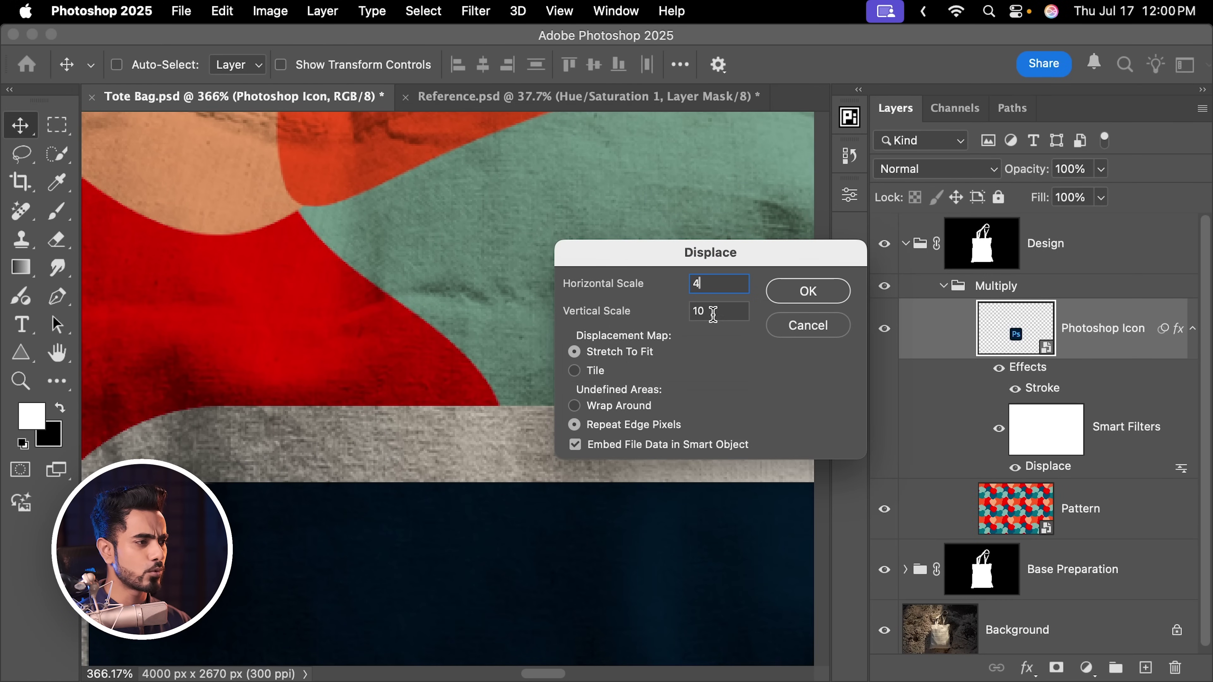
{"action": "key", "text": "Tab"}
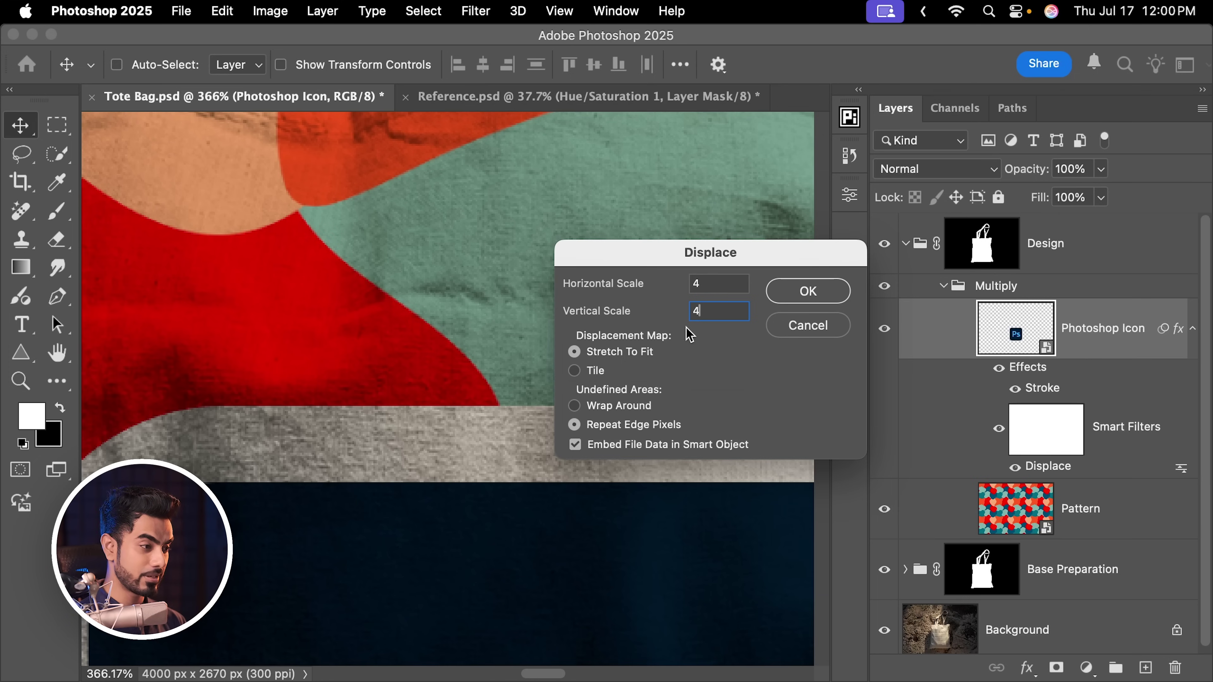
{"action": "type", "text": "4"}
{"action": "left_click", "coordinate": [807, 291]}
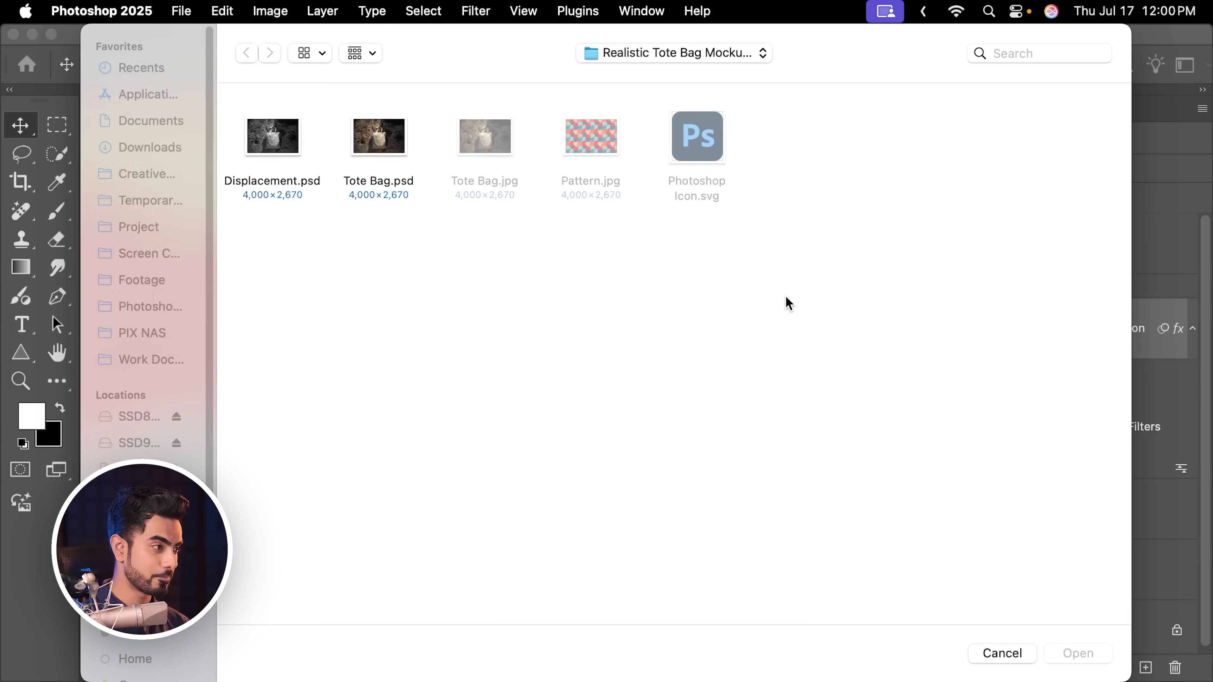
{"action": "left_click", "coordinate": [288, 136]}
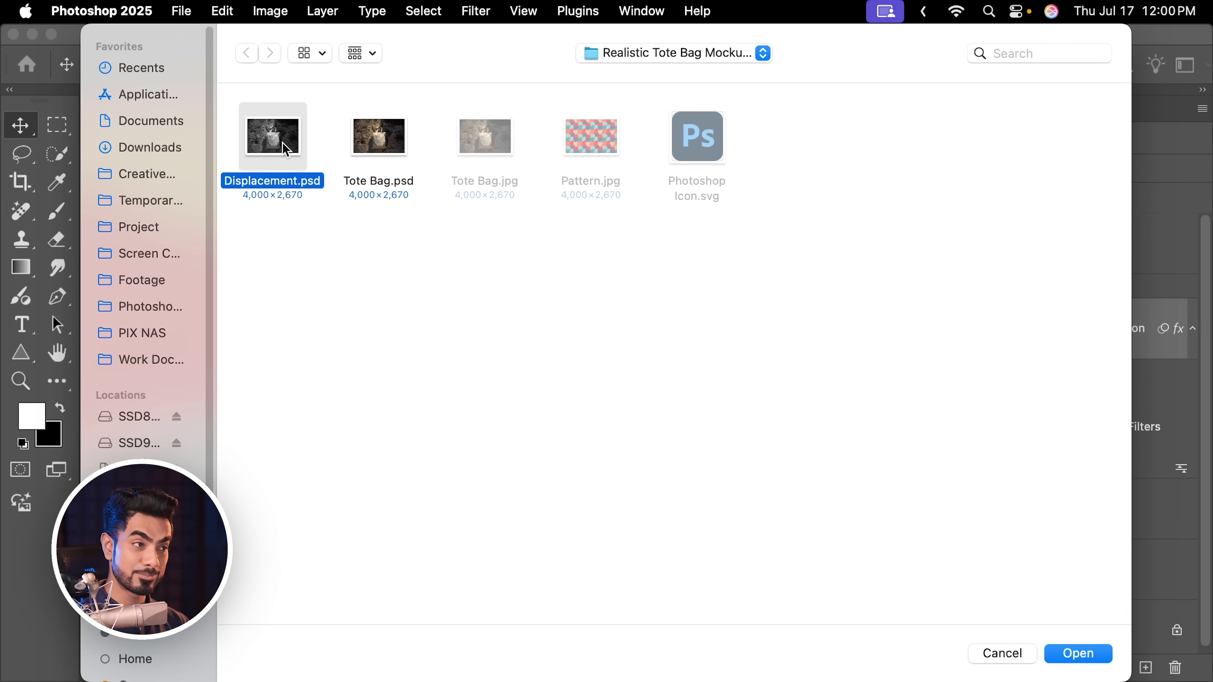
{"action": "left_click", "coordinate": [1078, 655]}
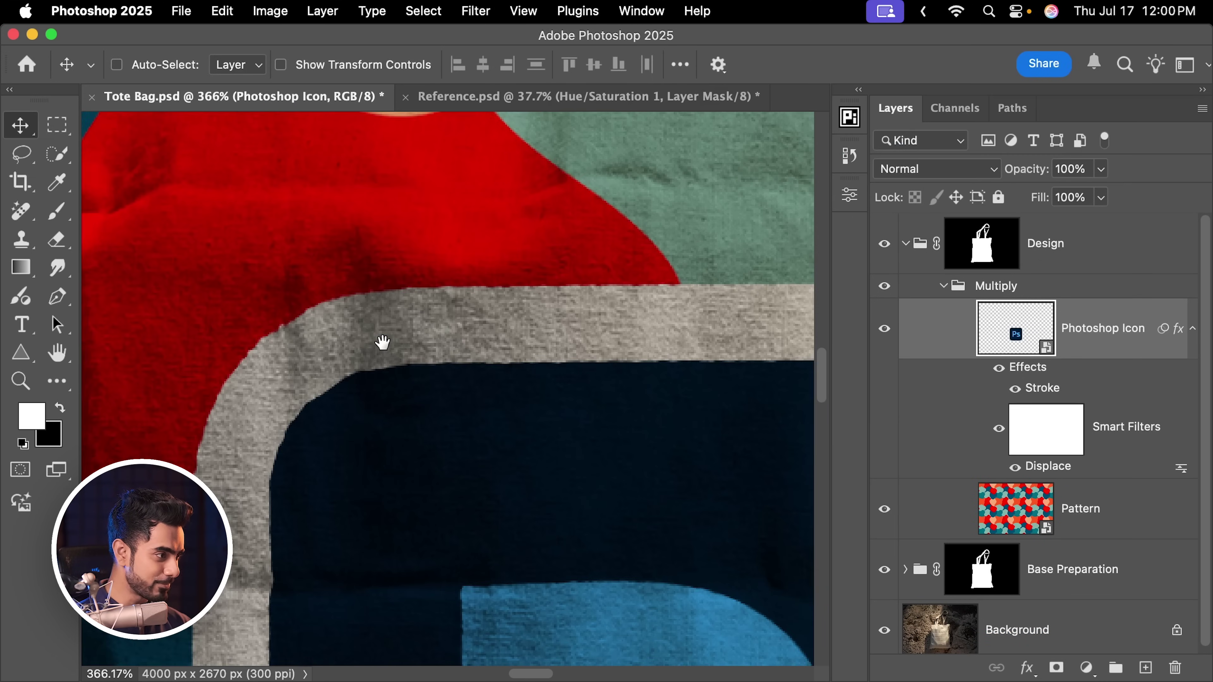
Copy the Displace smart filter from the Photoshop Icon layer to the Pattern layer and expand the Pattern layer's filter list
{"action": "scroll", "coordinate": [381, 343], "scroll_direction": "down", "scroll_amount": 10}
{"action": "scroll", "coordinate": [553, 339], "scroll_direction": "right", "scroll_amount": 5}
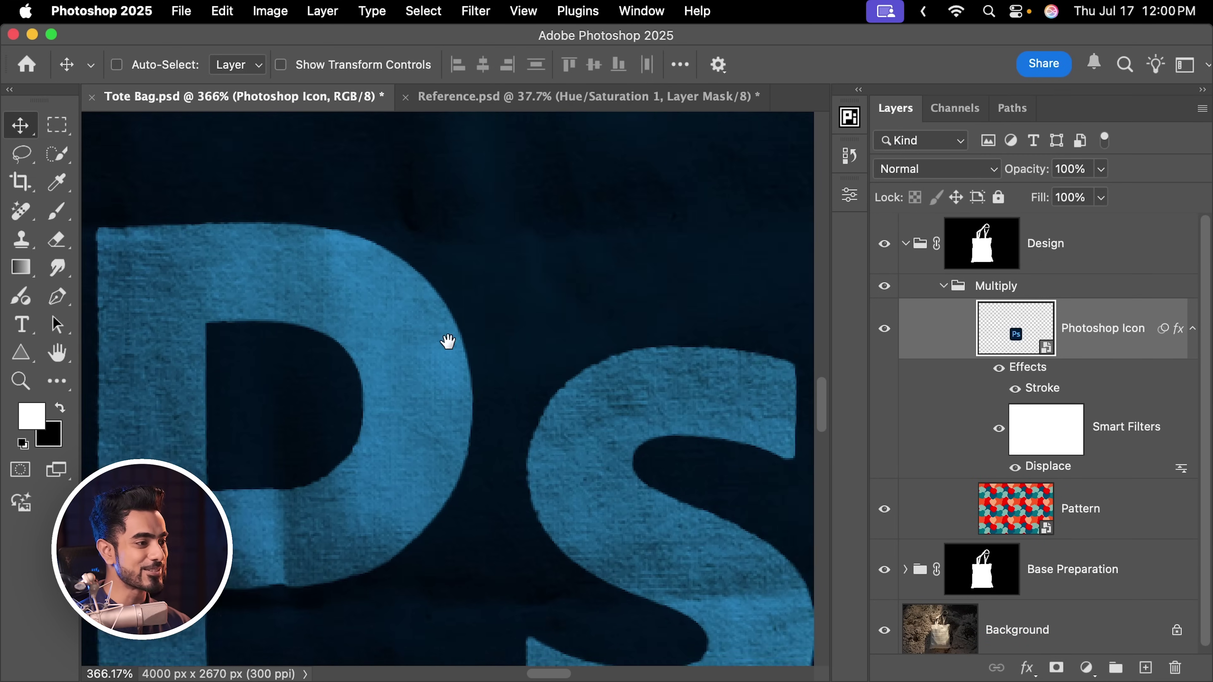
{"action": "scroll", "coordinate": [448, 341], "scroll_direction": "up", "scroll_amount": 10}
{"action": "scroll", "coordinate": [489, 314], "scroll_direction": "left", "scroll_amount": 2}
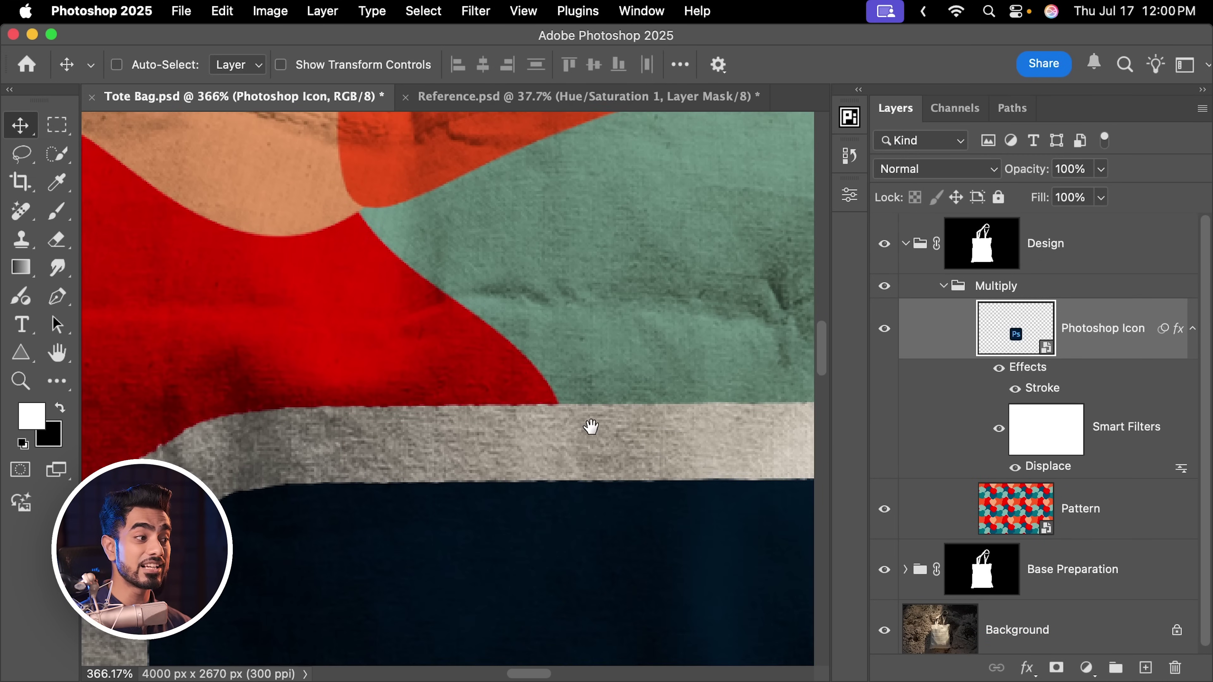
{"action": "scroll", "coordinate": [591, 426], "scroll_direction": "up", "scroll_amount": 2}
{"action": "scroll", "coordinate": [591, 427], "scroll_direction": "left", "scroll_amount": 2}
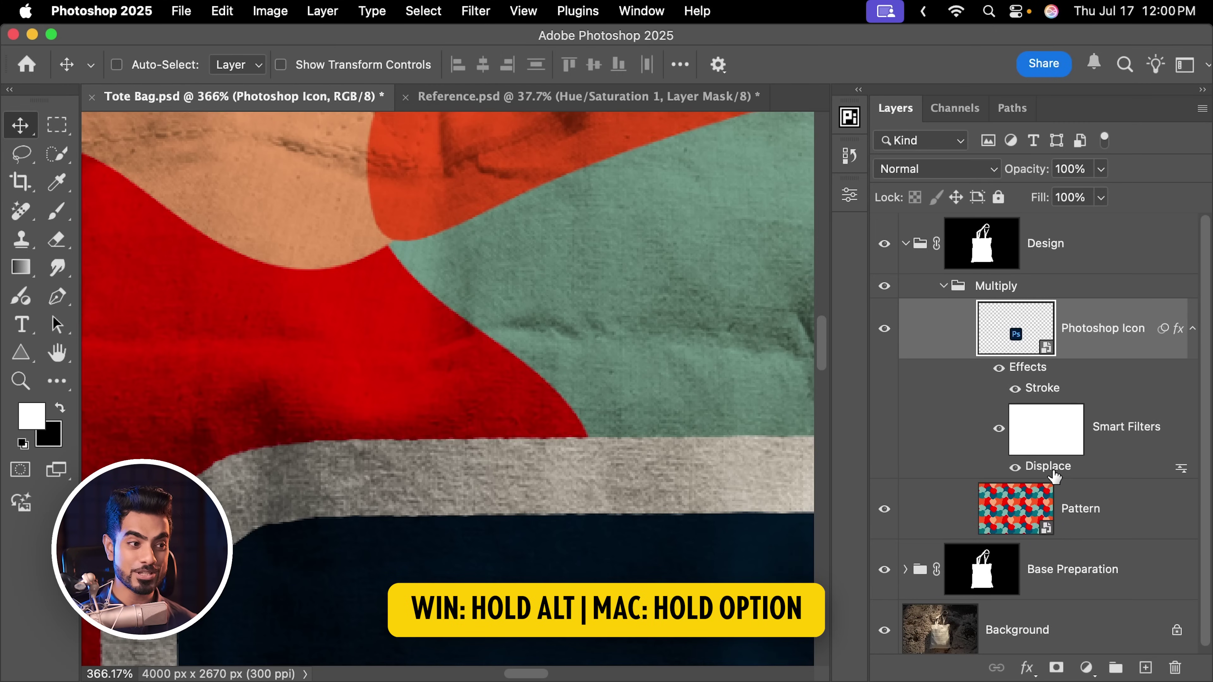
{"action": "left_click_drag", "start_coordinate": [1052, 471], "coordinate": [1090, 531]}
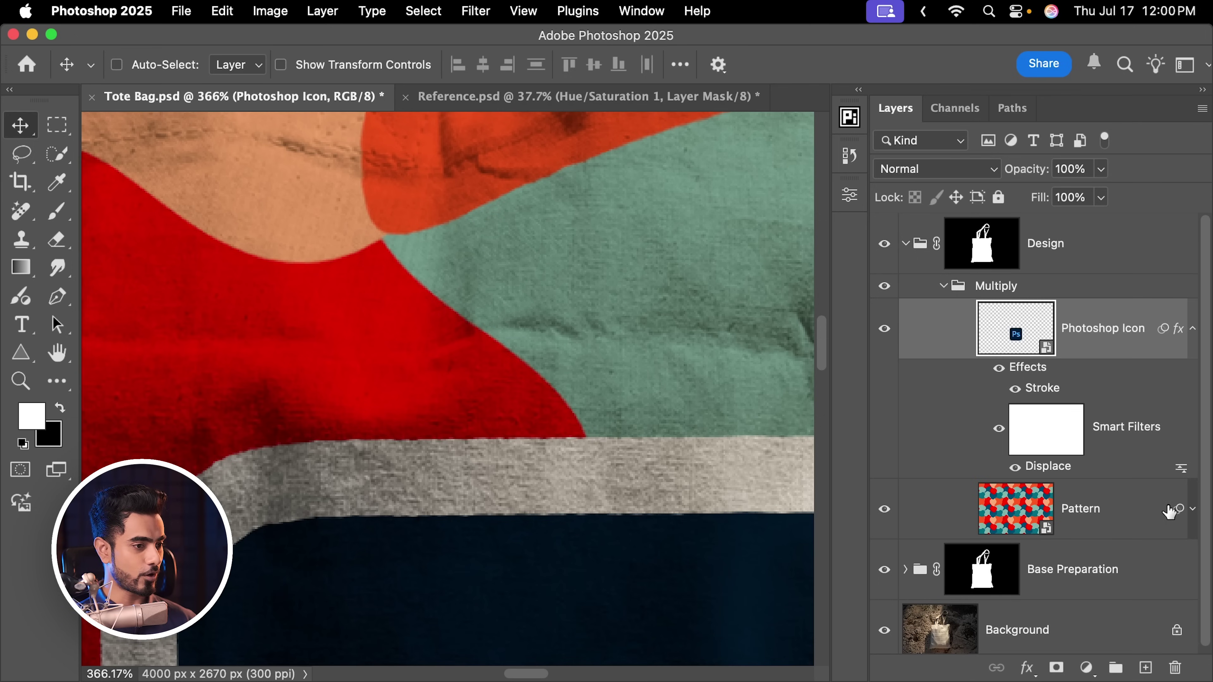
{"action": "left_click", "coordinate": [1192, 508]}
Add a Gaussian Blur smart filter with a 1 px radius to the Pattern layer
{"action": "left_click_drag", "start_coordinate": [658, 308], "coordinate": [550, 425]}
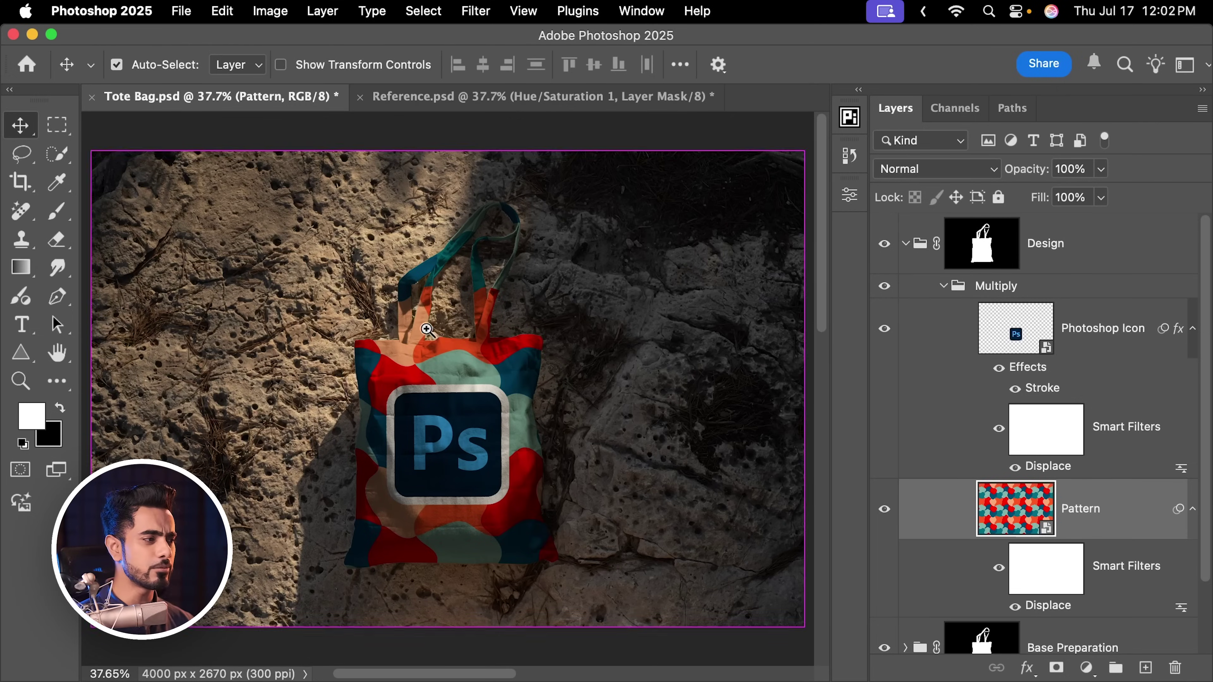
{"action": "scroll", "coordinate": [469, 360], "scroll_direction": "up", "scroll_amount": 3}
{"action": "scroll", "coordinate": [468, 360], "scroll_direction": "up", "scroll_amount": 10}
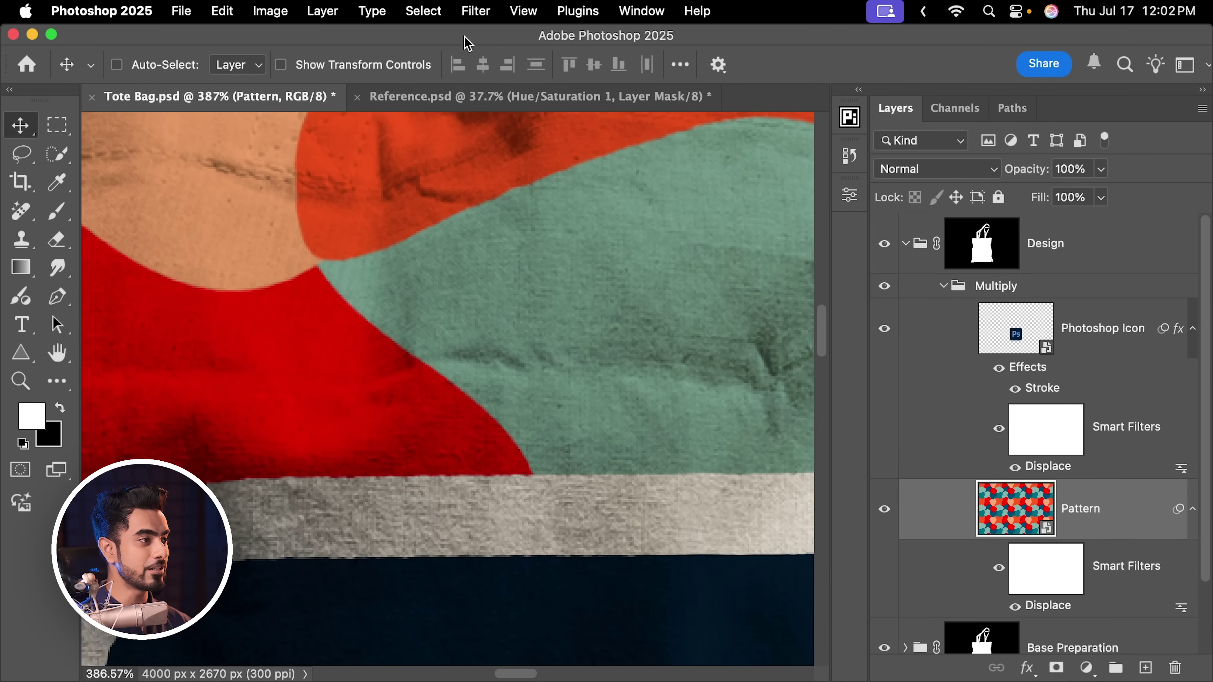
{"action": "left_click", "coordinate": [478, 11]}
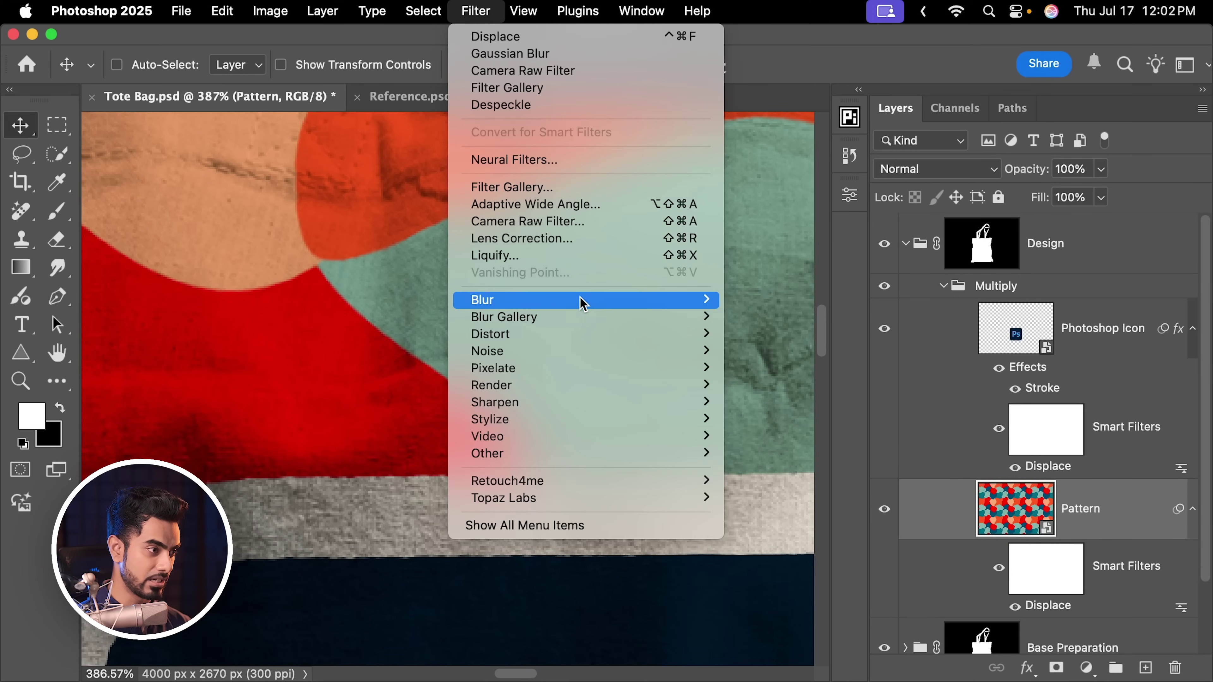
{"action": "mouse_move", "coordinate": [579, 298]}
{"action": "left_click", "coordinate": [795, 376]}
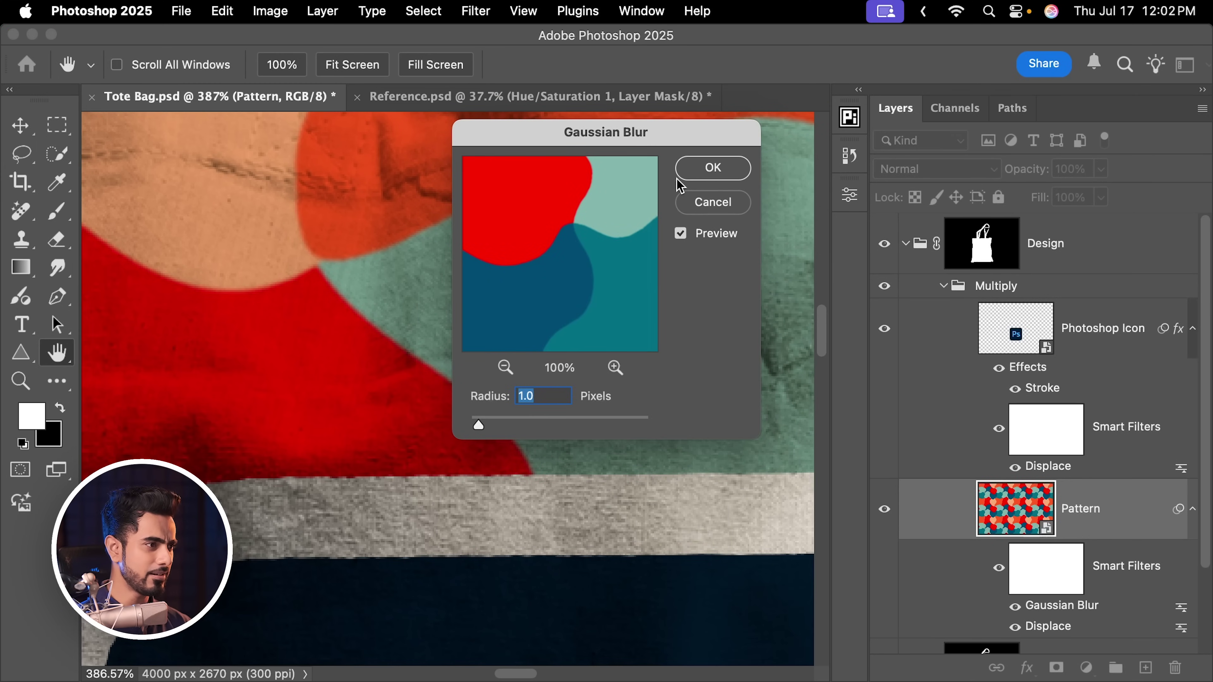
{"action": "left_click", "coordinate": [709, 167]}
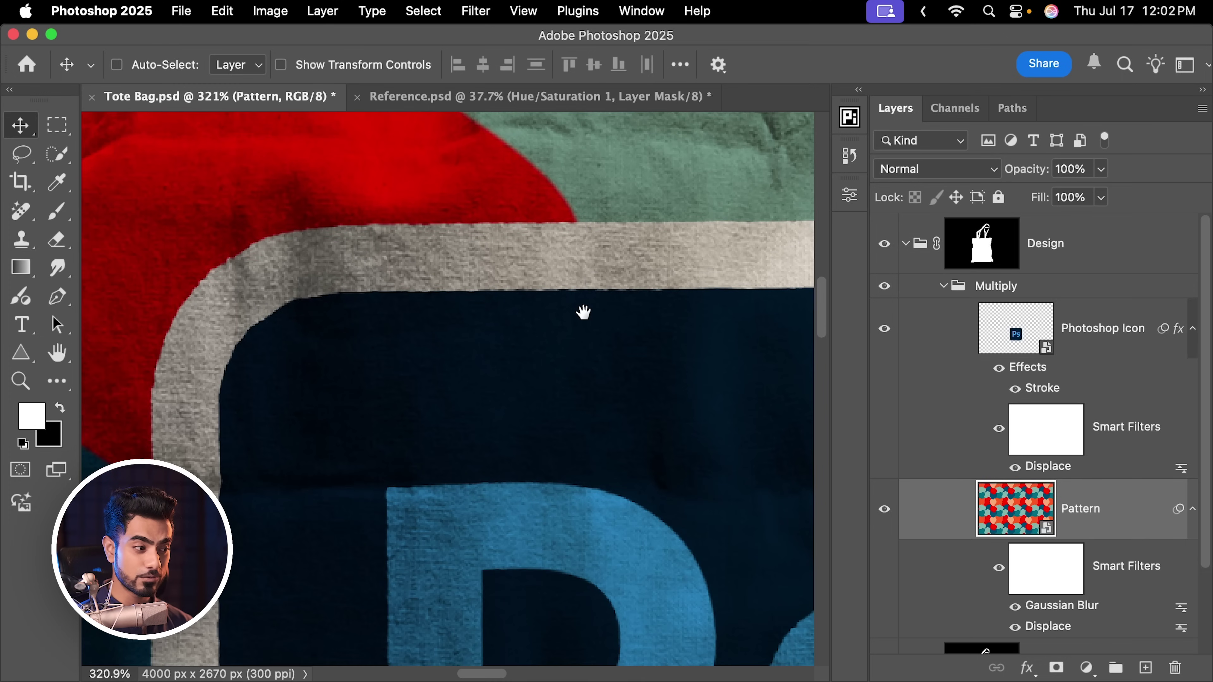
Reorder the Pattern layer's smart filters so Gaussian Blur sits below Displace
{"action": "left_click_drag", "start_coordinate": [582, 317], "coordinate": [587, 443]}
{"action": "scroll", "coordinate": [552, 465], "scroll_direction": "up", "scroll_amount": 2}
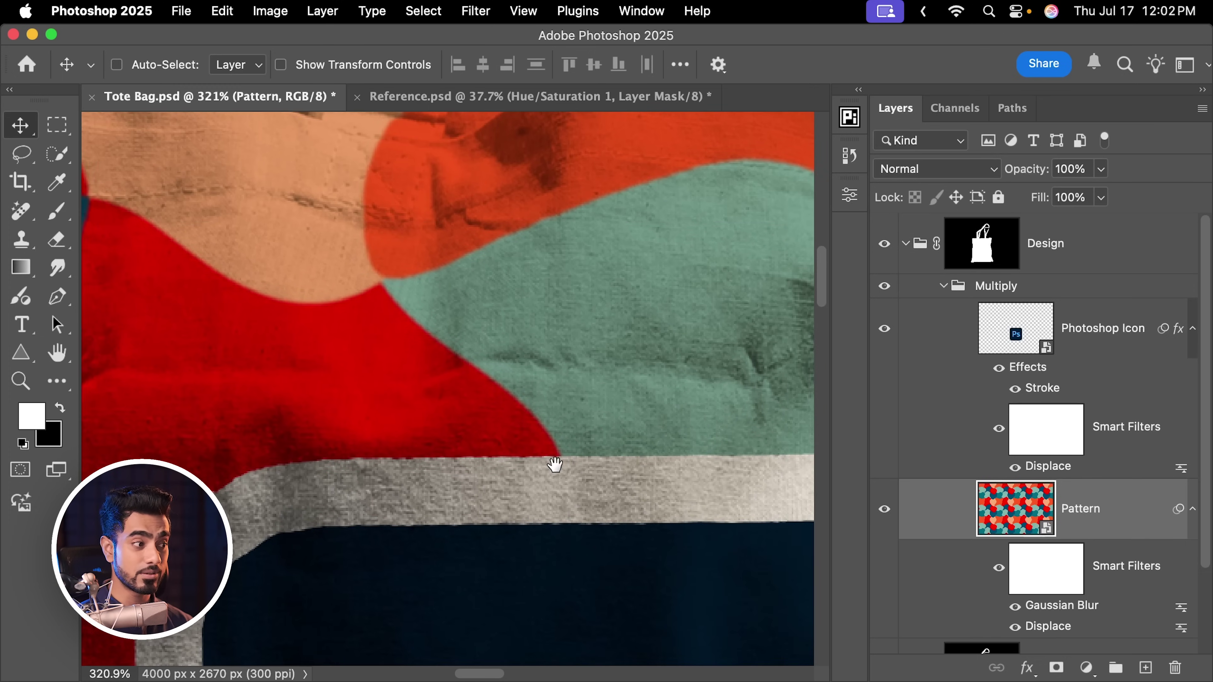
{"action": "scroll", "coordinate": [539, 363], "scroll_direction": "up", "scroll_amount": 2}
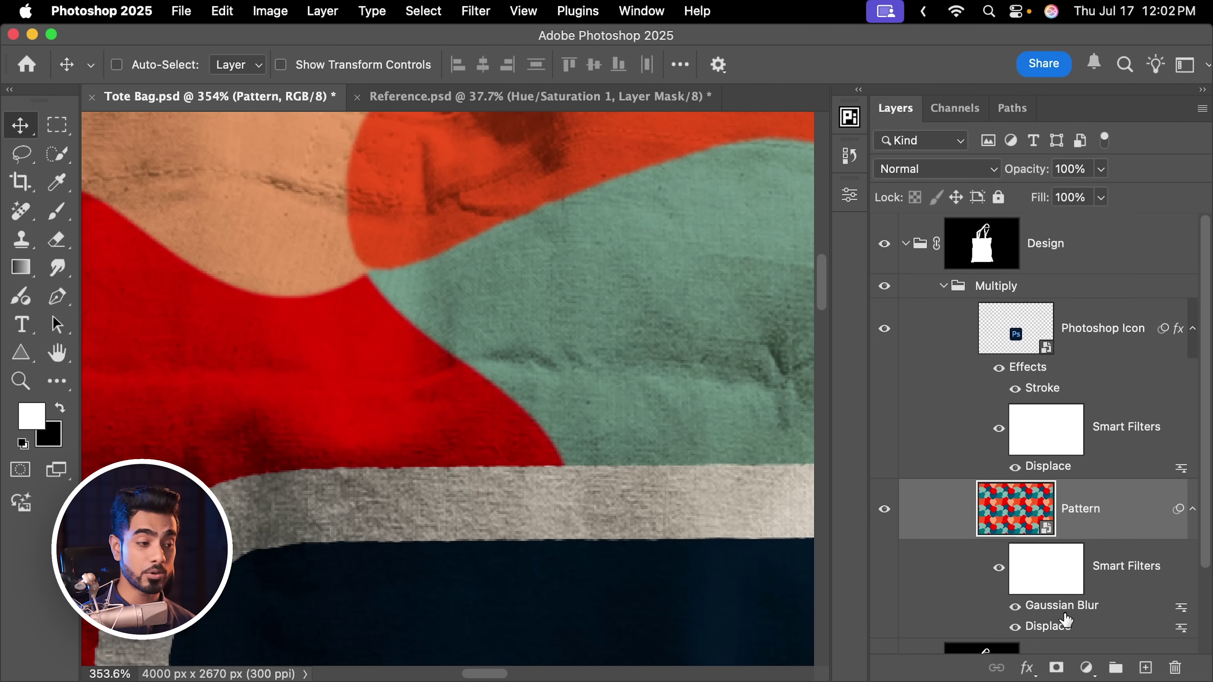
{"action": "scroll", "coordinate": [404, 211], "scroll_direction": "up", "scroll_amount": 4}
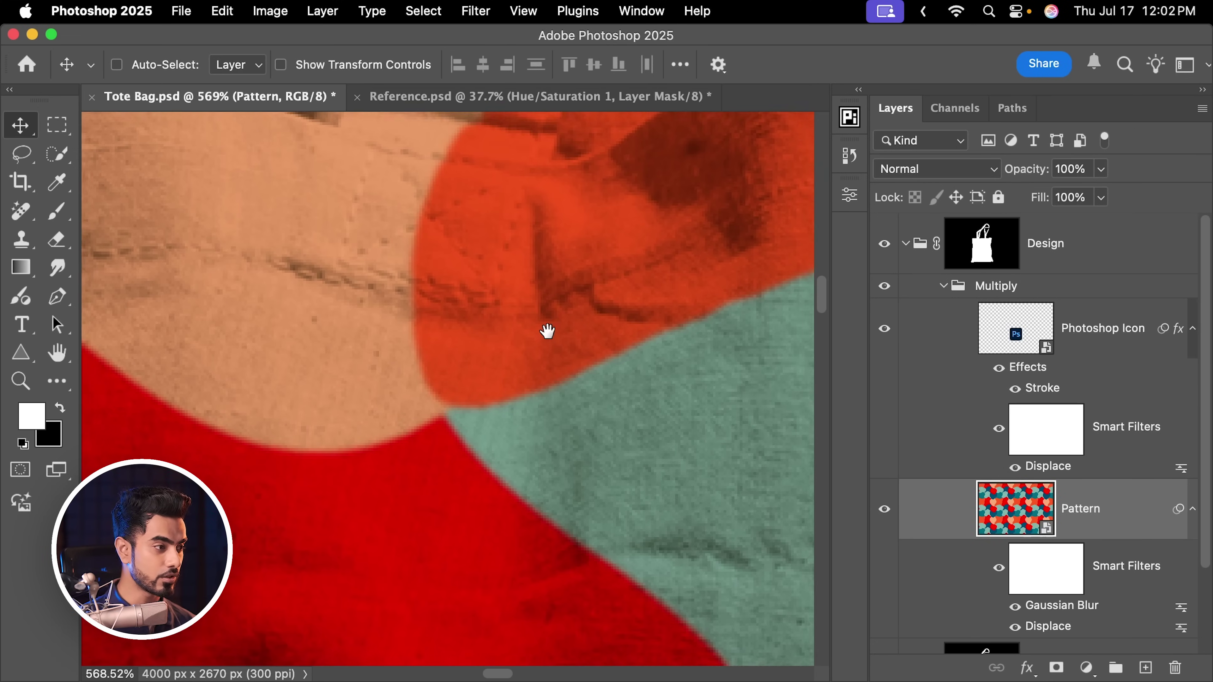
{"action": "left_click_drag", "start_coordinate": [1057, 610], "coordinate": [1059, 638]}
Copy the Pattern layer's Gaussian Blur smart filter to the Photoshop Icon layer, placing it below Displace
{"action": "left_click_drag", "start_coordinate": [712, 511], "coordinate": [598, 377]}
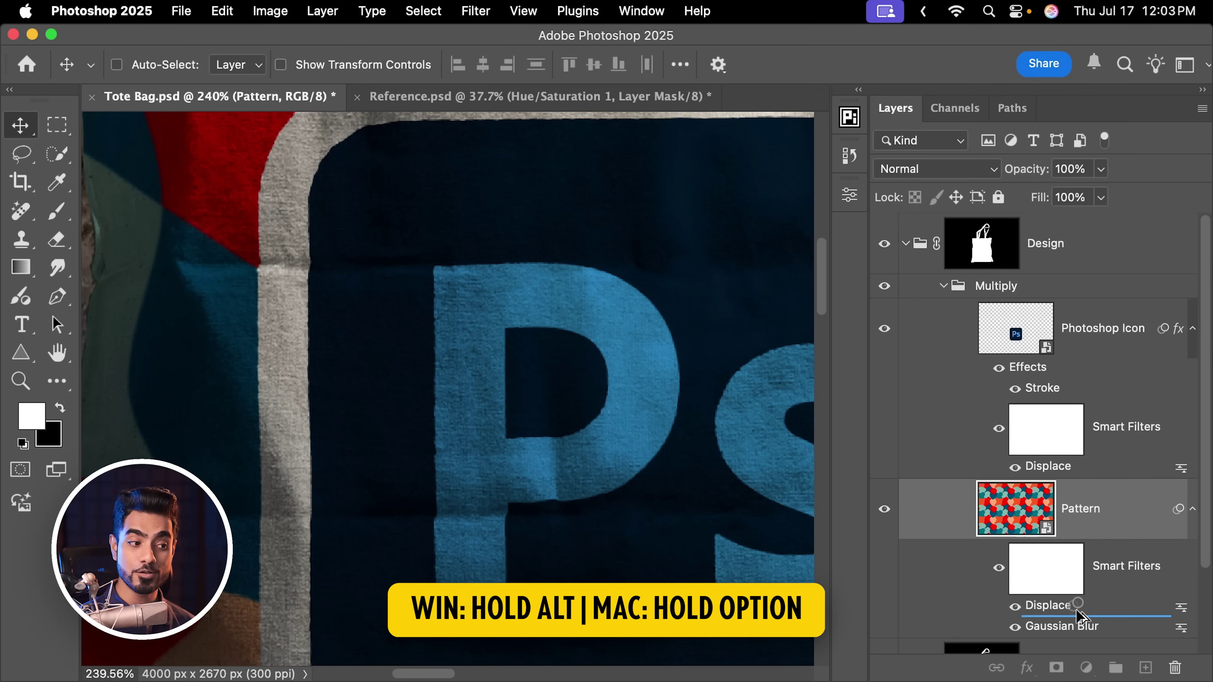
{"action": "left_click_drag", "start_coordinate": [1078, 614], "coordinate": [1056, 472]}
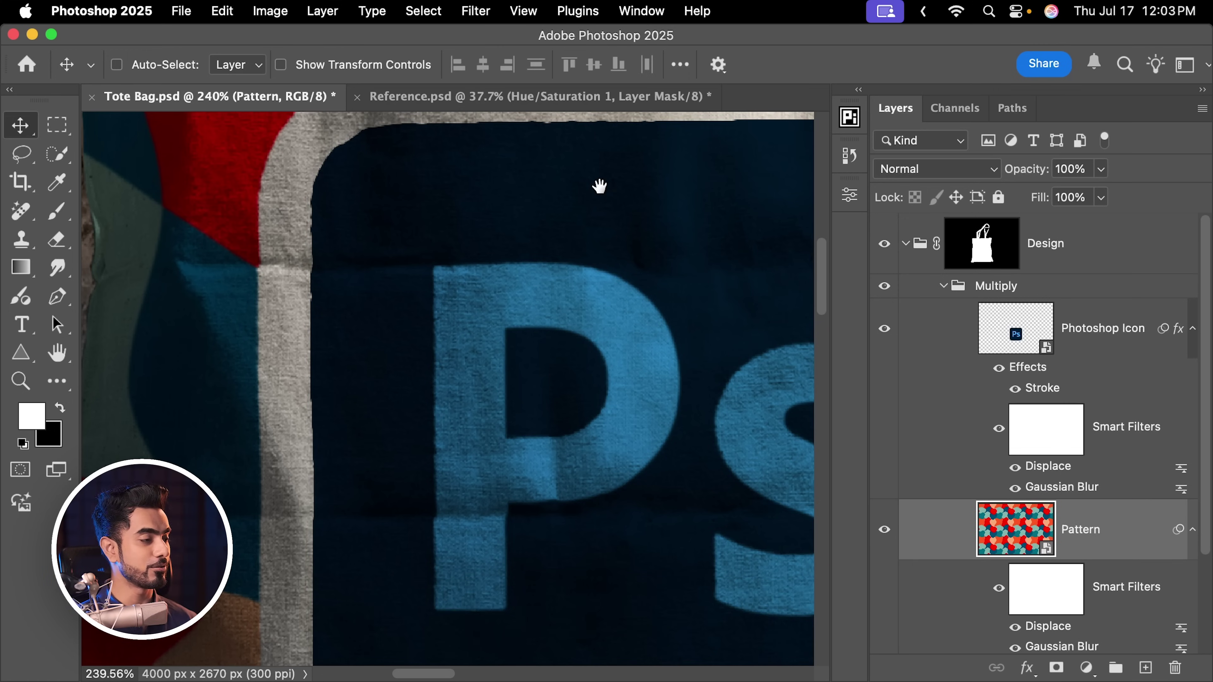
{"action": "left_click_drag", "start_coordinate": [599, 187], "coordinate": [478, 369]}
{"action": "scroll", "coordinate": [689, 315], "scroll_direction": "up", "scroll_amount": 3}
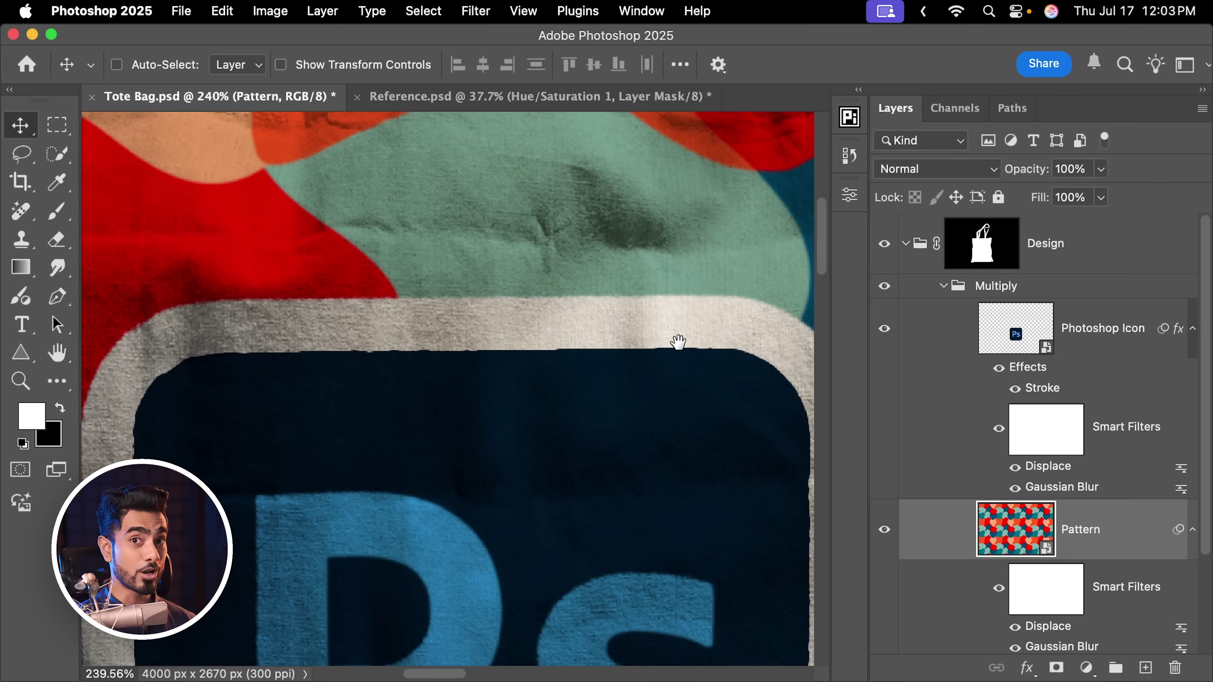
Remove the Gaussian Blur smart filter from the Photoshop Icon layer after checking the icon's jagged inner edges up close
{"action": "scroll", "coordinate": [692, 338], "scroll_direction": "up", "scroll_amount": 5}
{"action": "scroll", "coordinate": [663, 326], "scroll_direction": "down", "scroll_amount": 5}
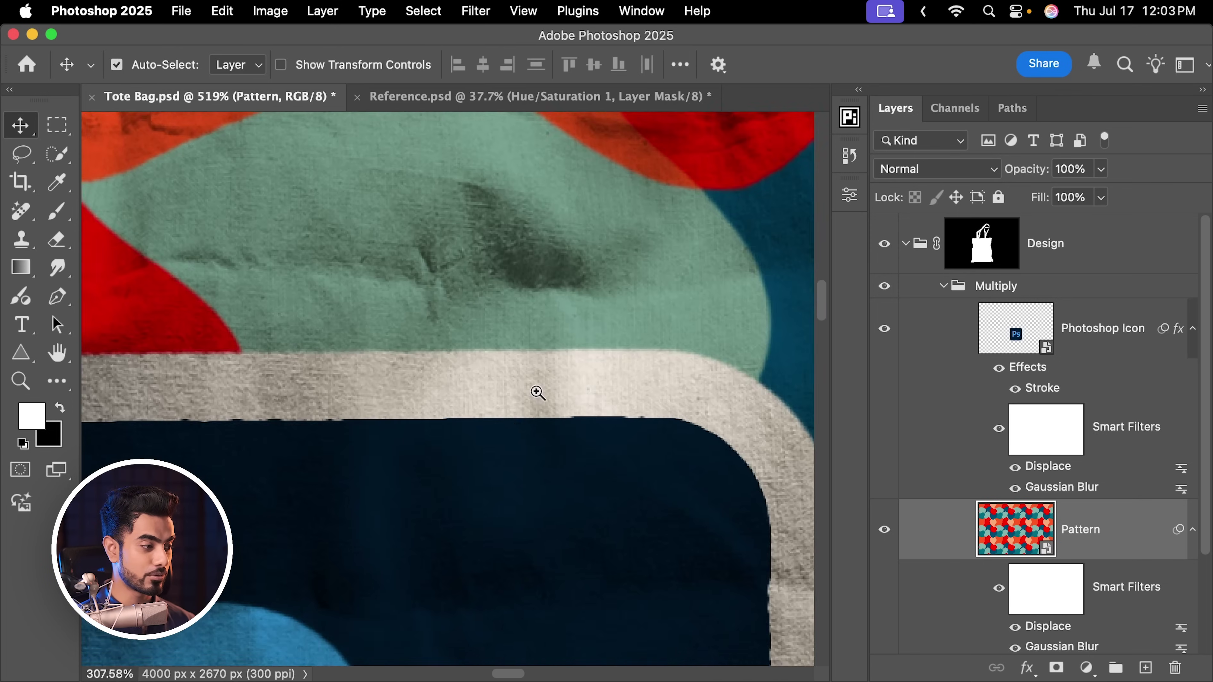
{"action": "scroll", "coordinate": [536, 396], "scroll_direction": "down", "scroll_amount": 5}
{"action": "scroll", "coordinate": [514, 300], "scroll_direction": "up", "scroll_amount": 3}
{"action": "scroll", "coordinate": [450, 325], "scroll_direction": "left", "scroll_amount": 3}
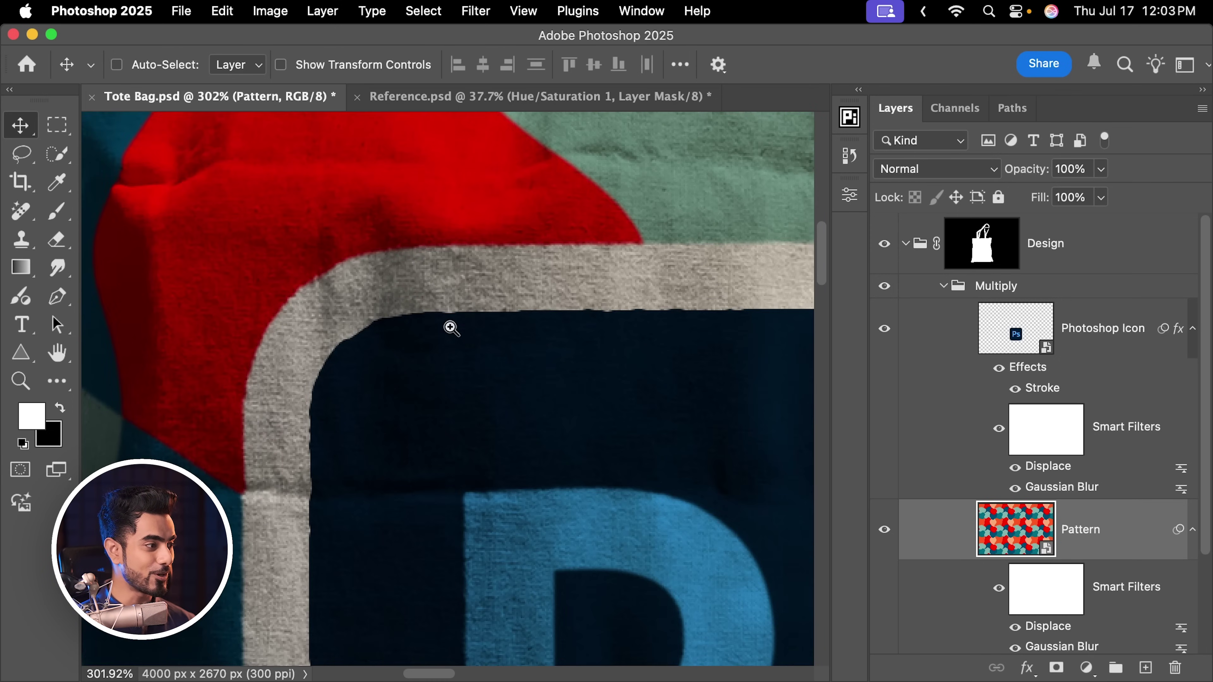
{"action": "scroll", "coordinate": [365, 344], "scroll_direction": "up", "scroll_amount": 3}
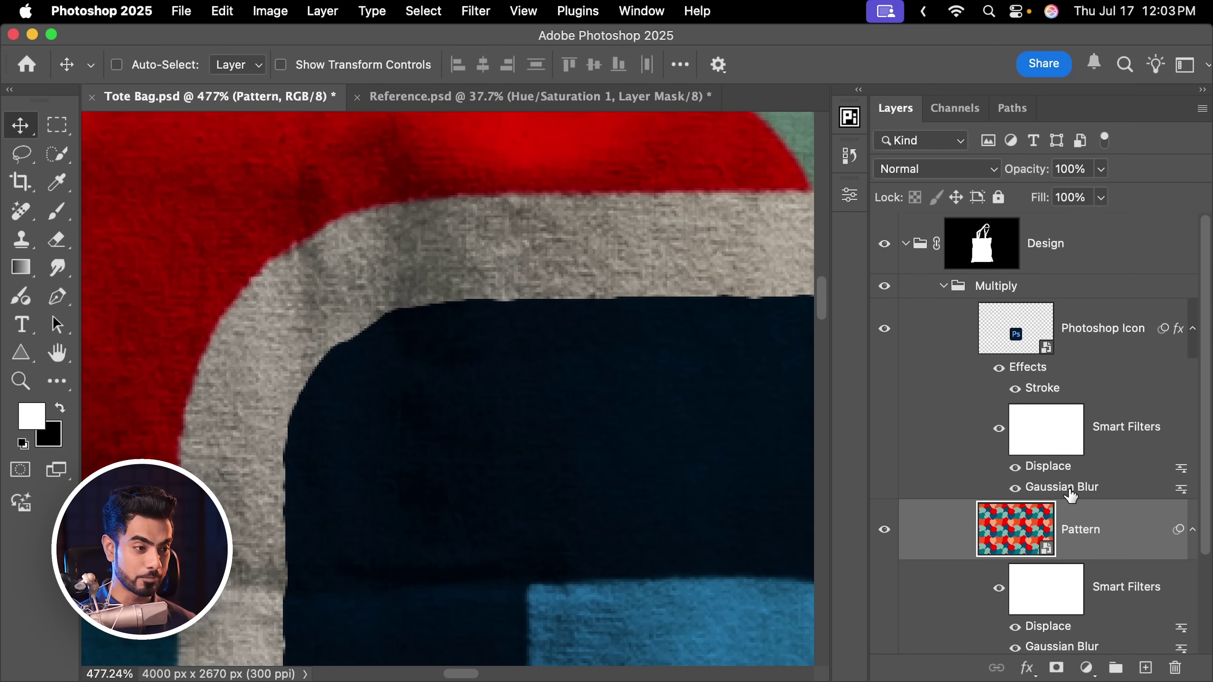
{"action": "left_click_drag", "start_coordinate": [1066, 495], "coordinate": [1175, 667]}
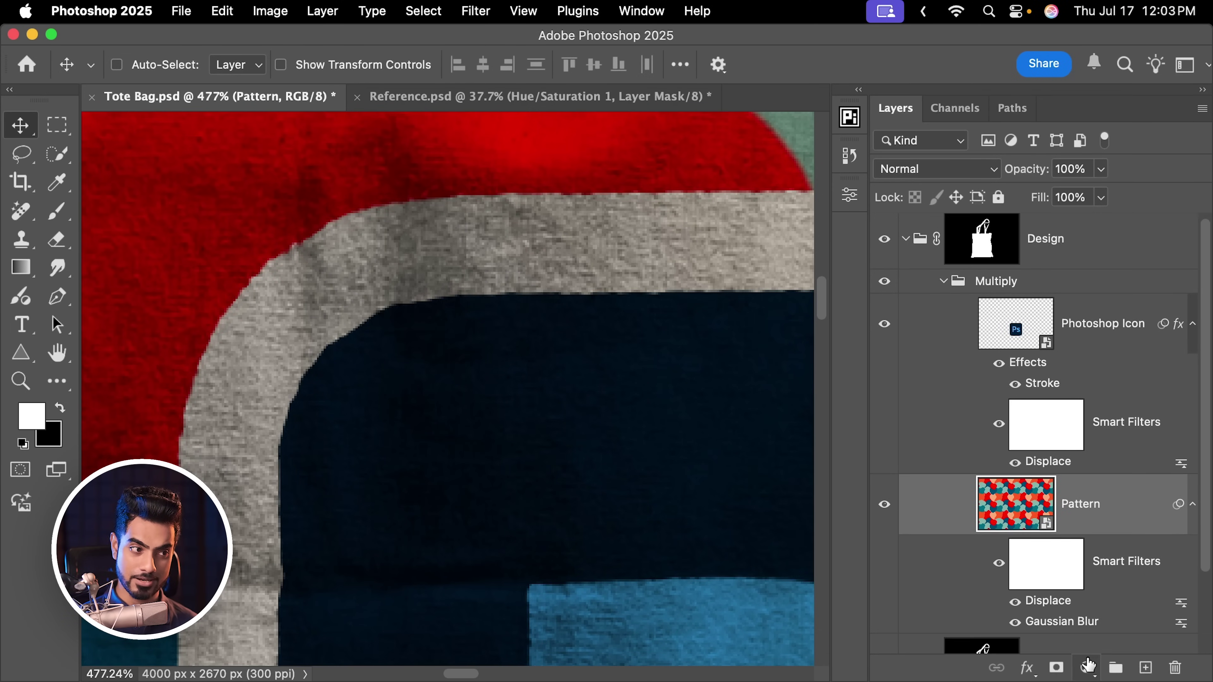
Convert the Photoshop Icon layer, including its stroke and Displace filter, to a new smart object
{"action": "left_click", "coordinate": [1089, 334]}
{"action": "left_click", "coordinate": [1189, 333]}
{"action": "left_click", "coordinate": [1190, 332]}
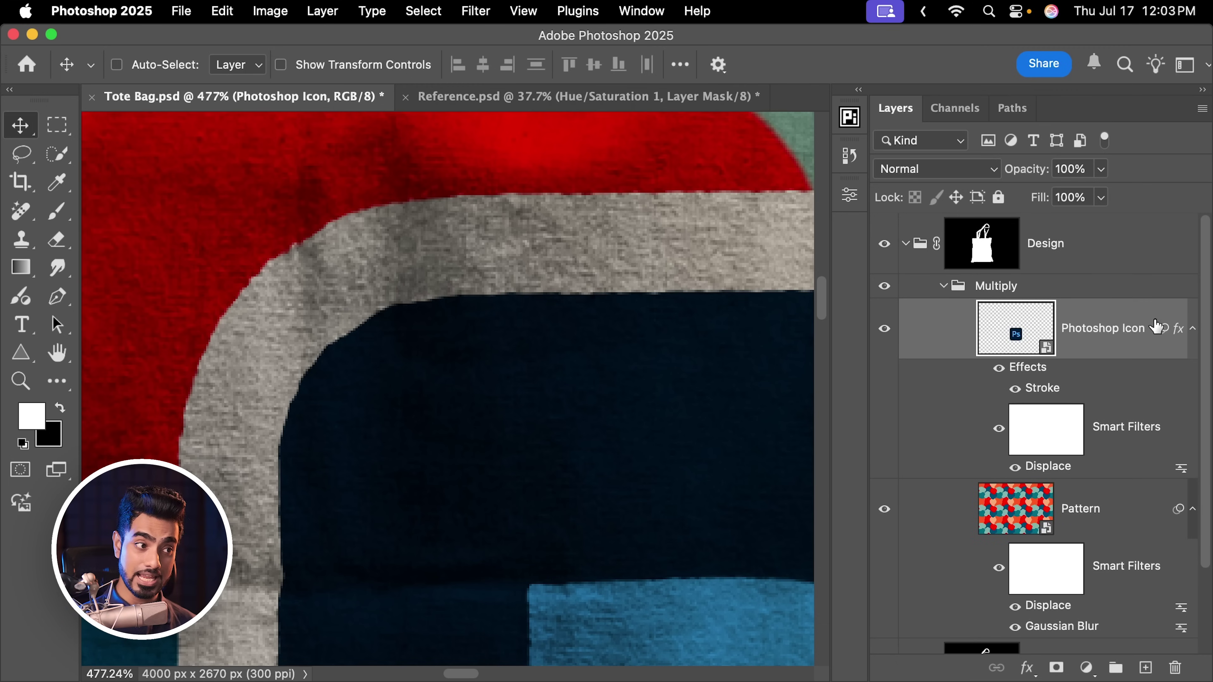
{"action": "right_click", "coordinate": [1111, 349]}
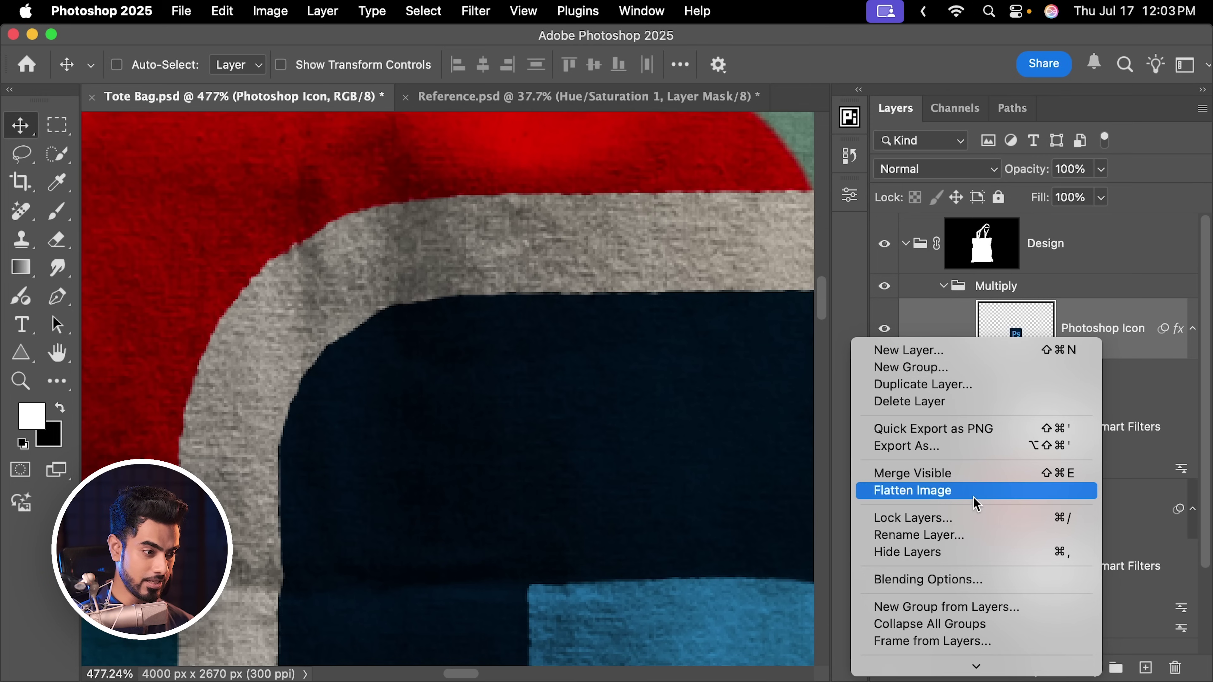
{"action": "mouse_move", "coordinate": [955, 664]}
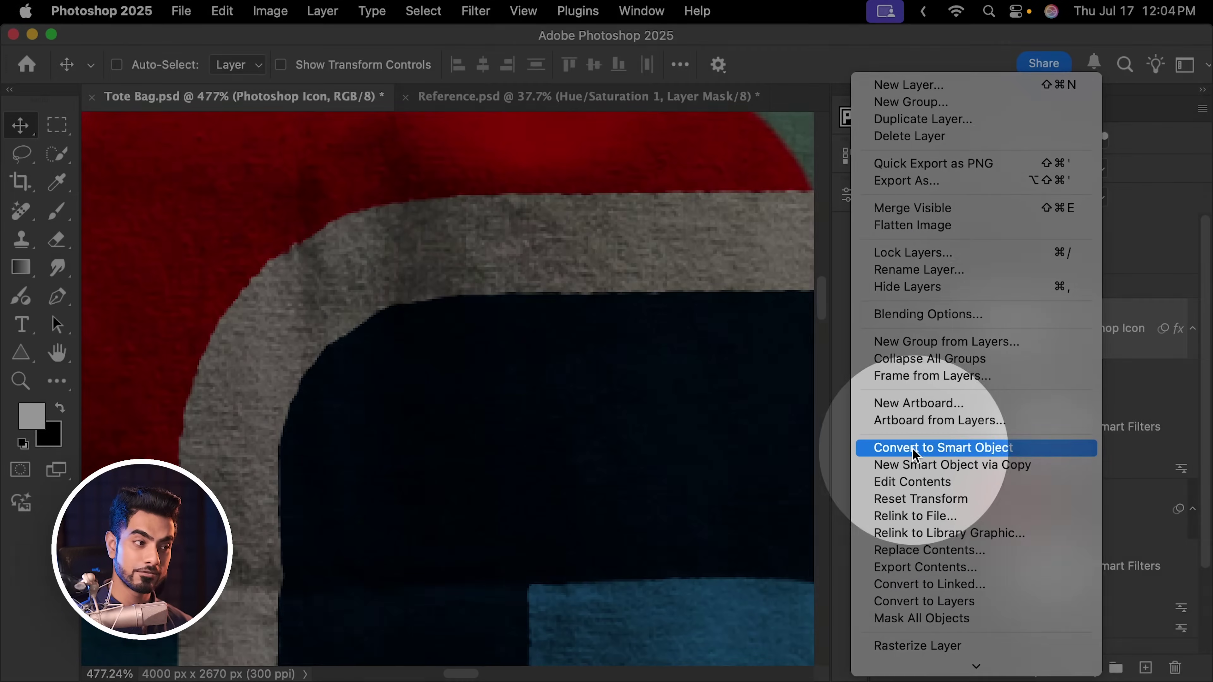
{"action": "left_click", "coordinate": [913, 449]}
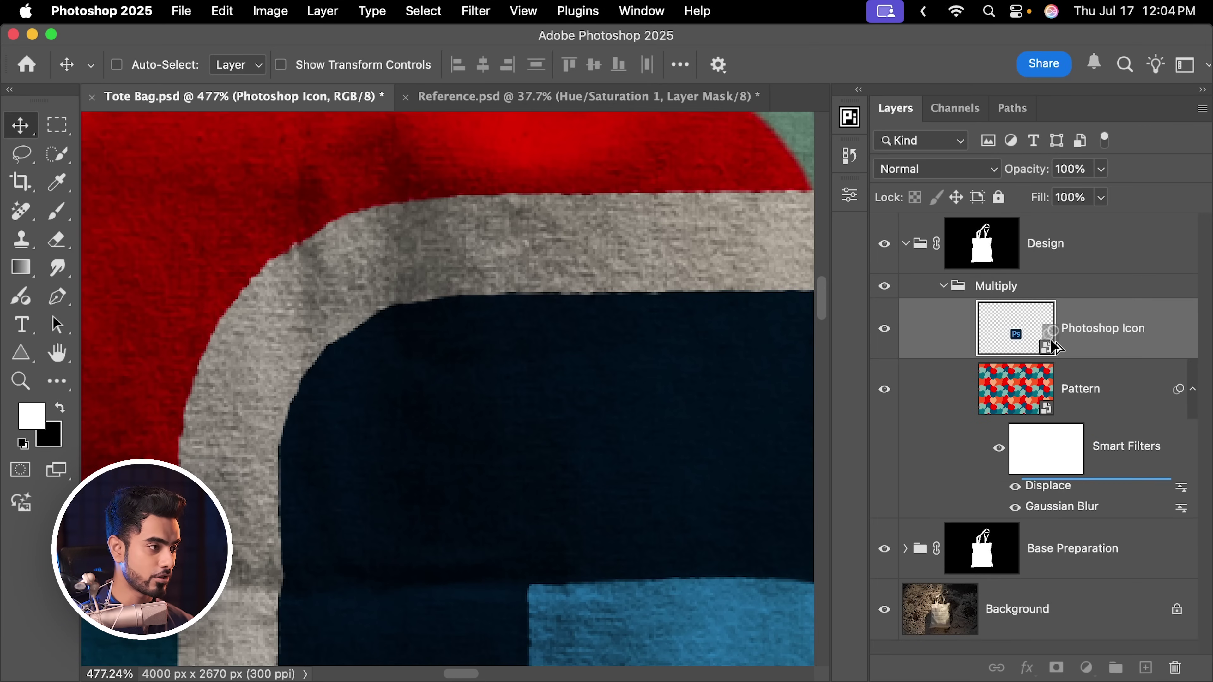
Copy the Pattern layer's Gaussian Blur smart filter to the converted Photoshop Icon smart object
{"action": "left_click_drag", "start_coordinate": [1053, 347], "coordinate": [1048, 353]}
{"action": "scroll", "coordinate": [524, 331], "scroll_direction": "down", "scroll_amount": 5}
{"action": "scroll", "coordinate": [546, 230], "scroll_direction": "down", "scroll_amount": 3}
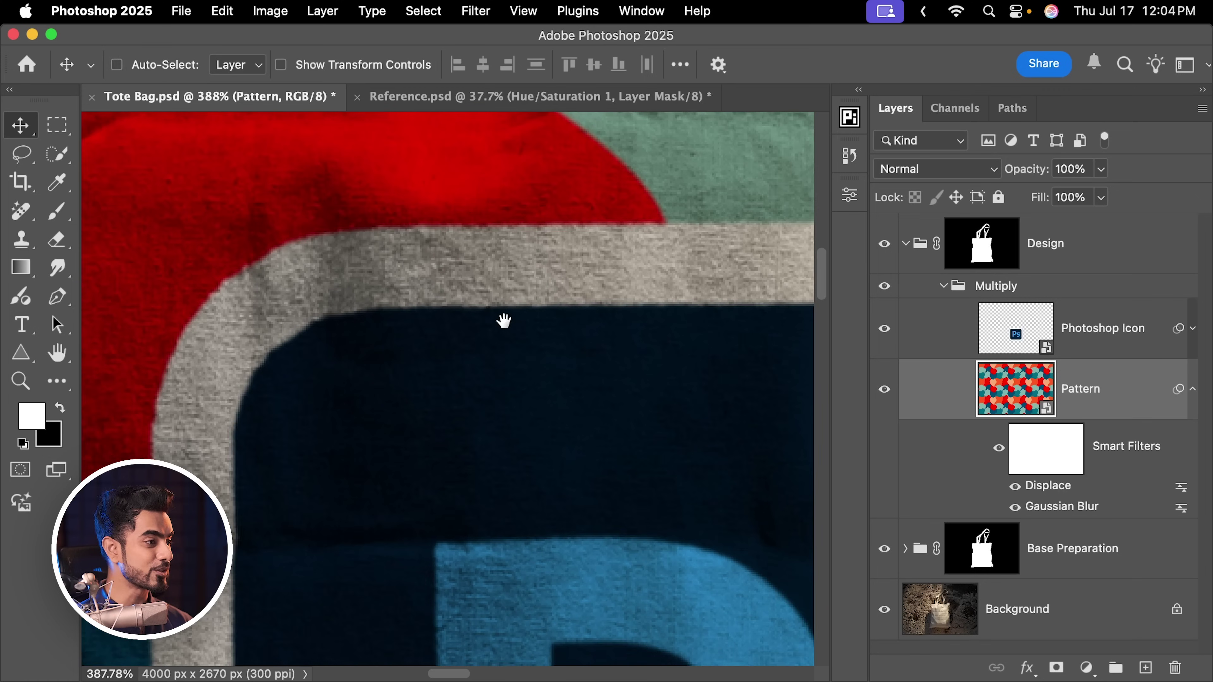
{"action": "scroll", "coordinate": [456, 325], "scroll_direction": "up", "scroll_amount": 3}
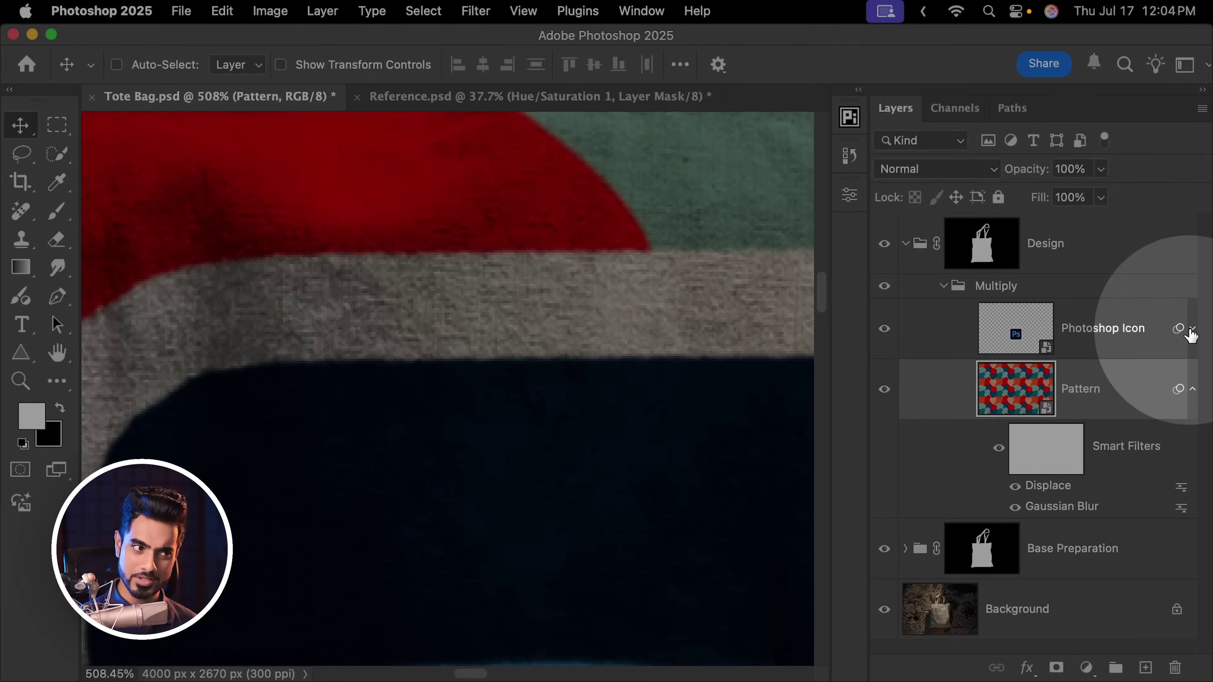
Expand the Photoshop Icon layer's smart filters and set its Gaussian Blur radius to less than 1 pixel
{"action": "left_click", "coordinate": [1189, 329]}
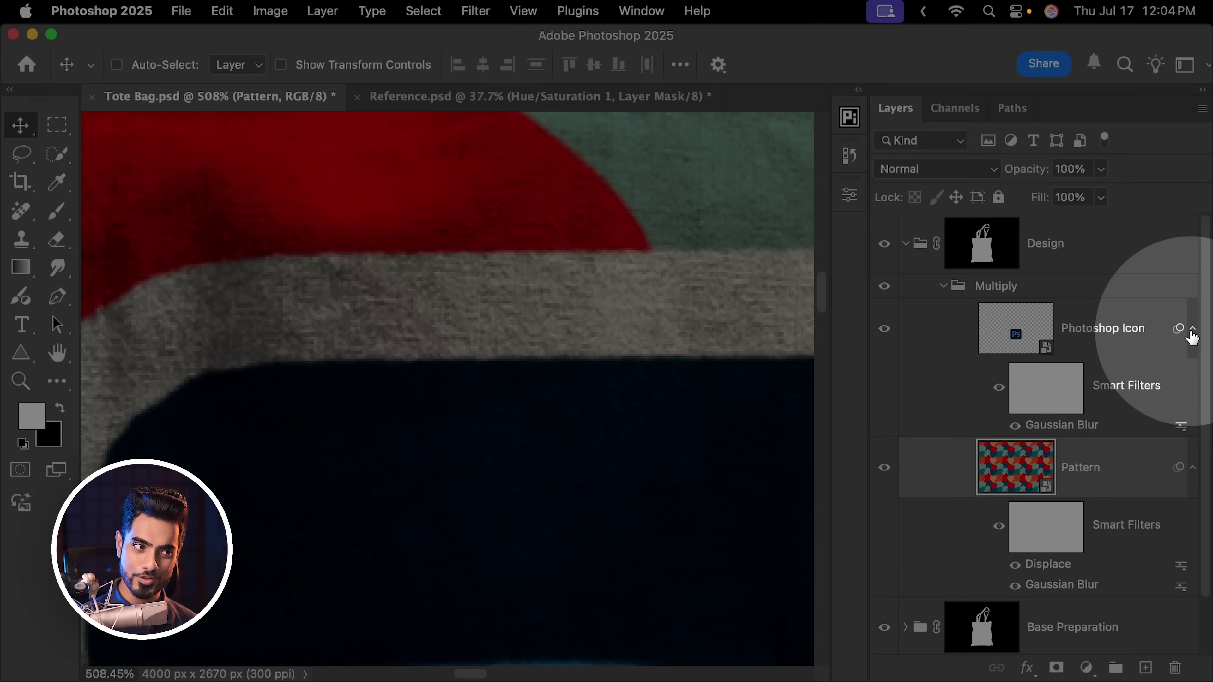
{"action": "left_click", "coordinate": [1061, 430]}
{"action": "double_click", "coordinate": [1061, 431]}
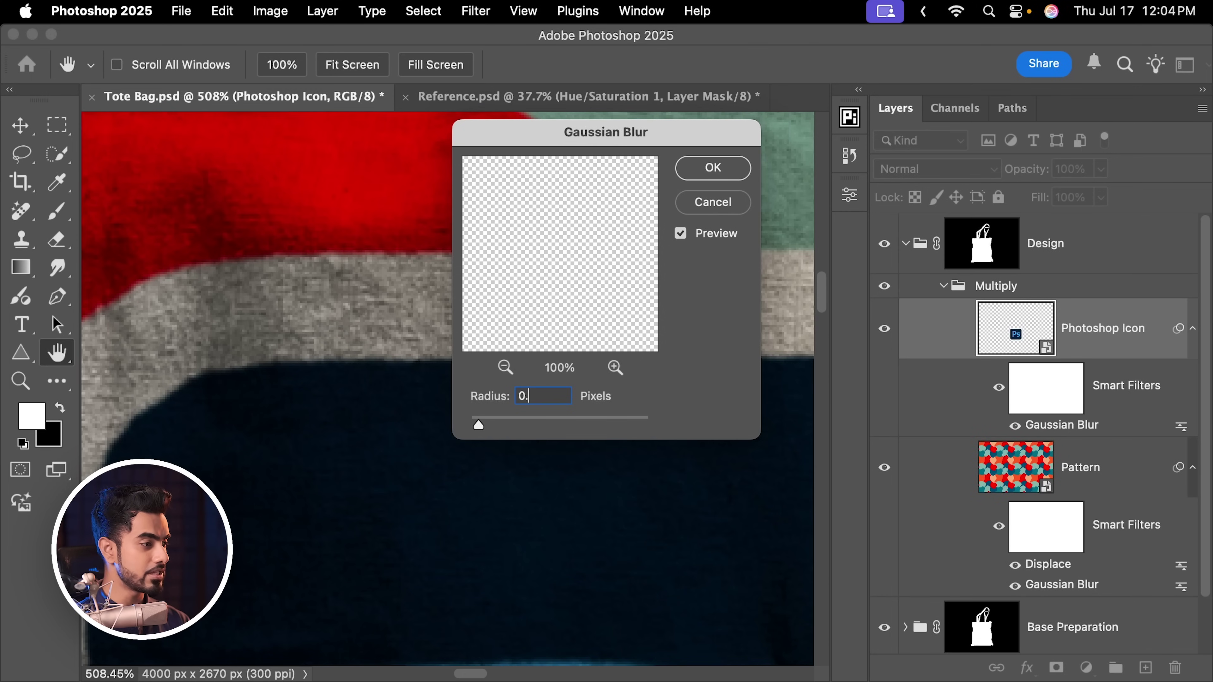
{"action": "left_click", "coordinate": [726, 168]}
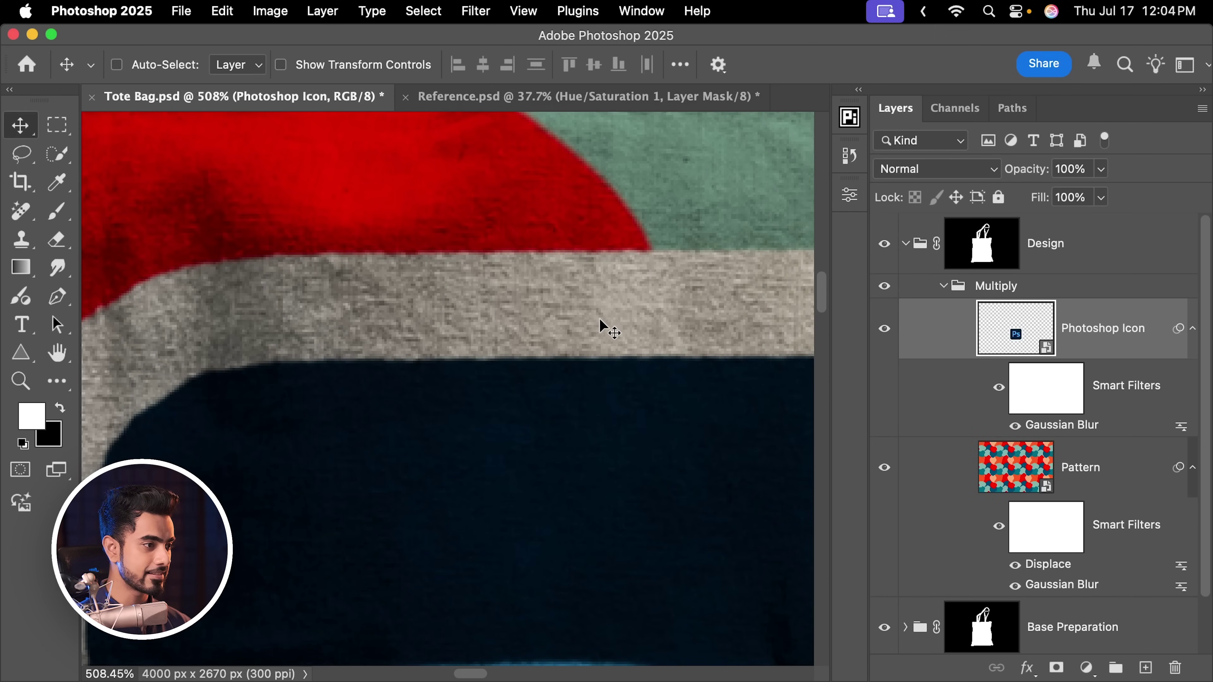
Collapse the Multiply group and compare the bag with the group hidden and shown
{"action": "scroll", "coordinate": [610, 330], "scroll_direction": "down", "scroll_amount": 10}
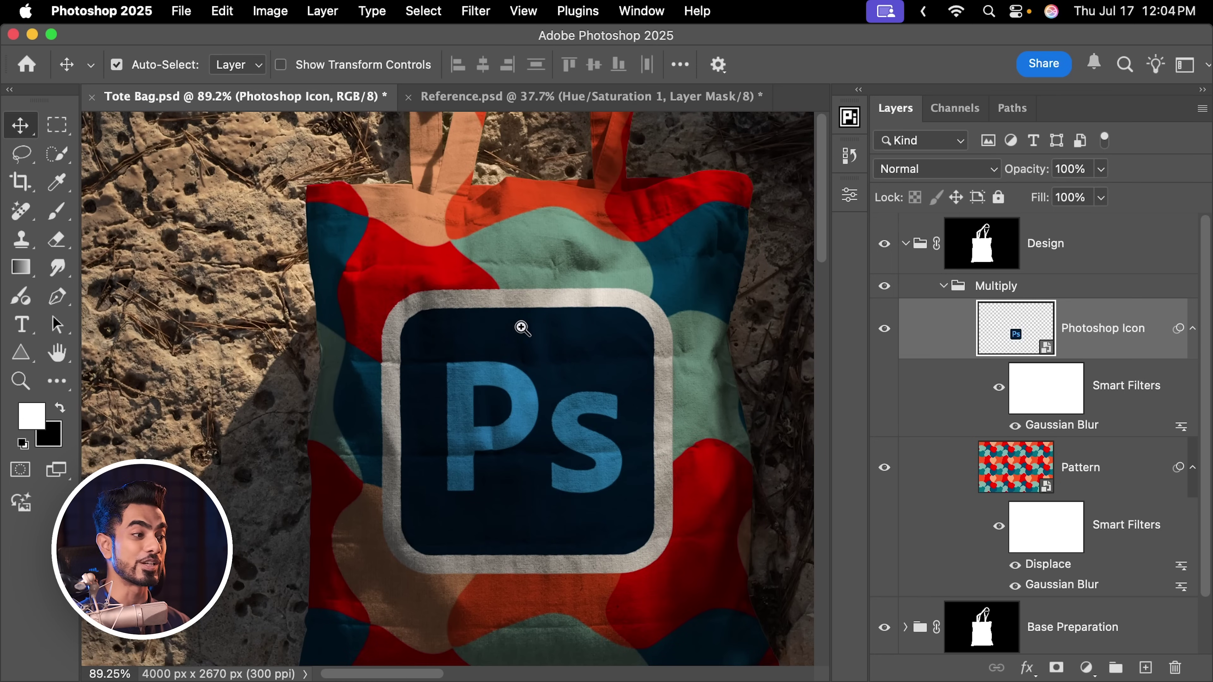
{"action": "scroll", "coordinate": [521, 327], "scroll_direction": "down", "scroll_amount": 2}
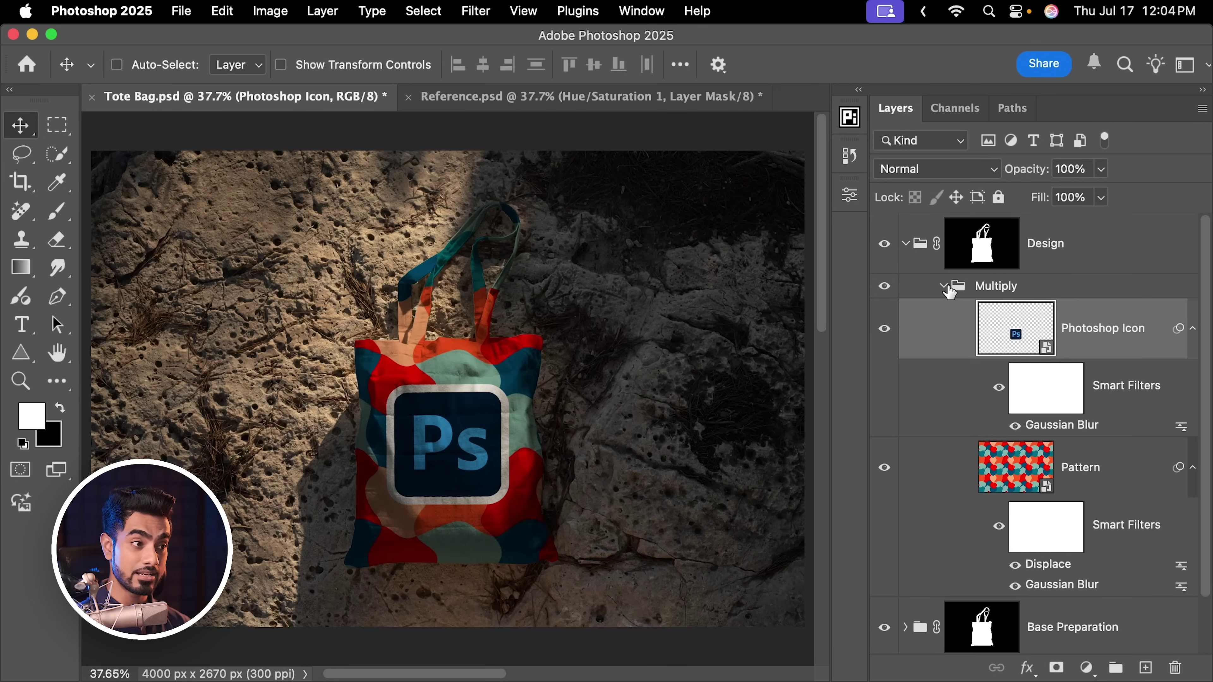
{"action": "left_click", "coordinate": [943, 286]}
{"action": "left_click", "coordinate": [885, 287]}
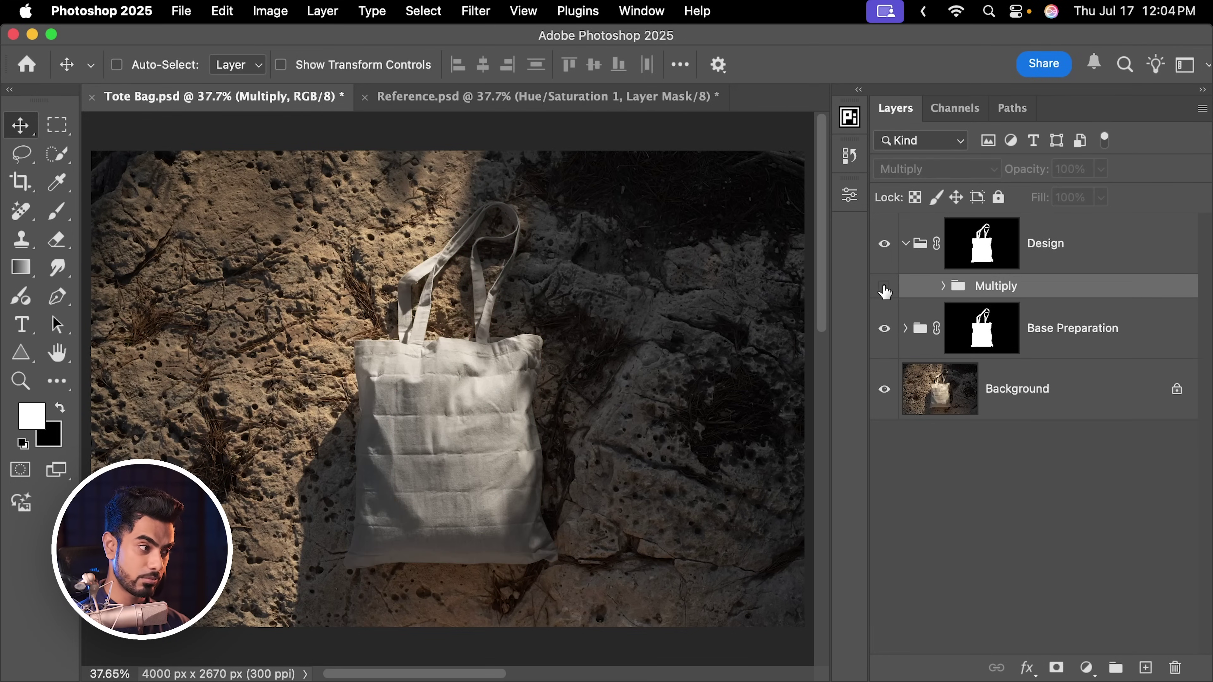
{"action": "left_click", "coordinate": [885, 287]}
{"action": "key", "text": "super"}
{"action": "left_click", "coordinate": [444, 406], "text": "super"}
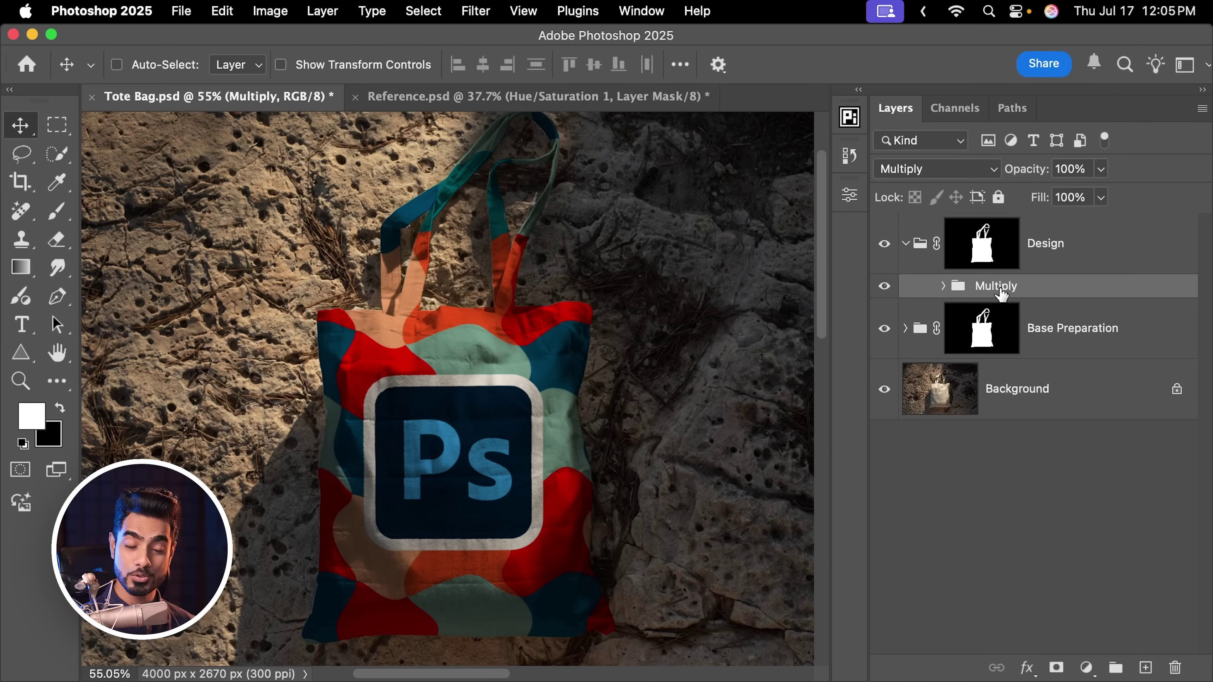
Duplicate the Multiply group and set the copy's blend mode to Screen
{"action": "key", "text": "super+j"}
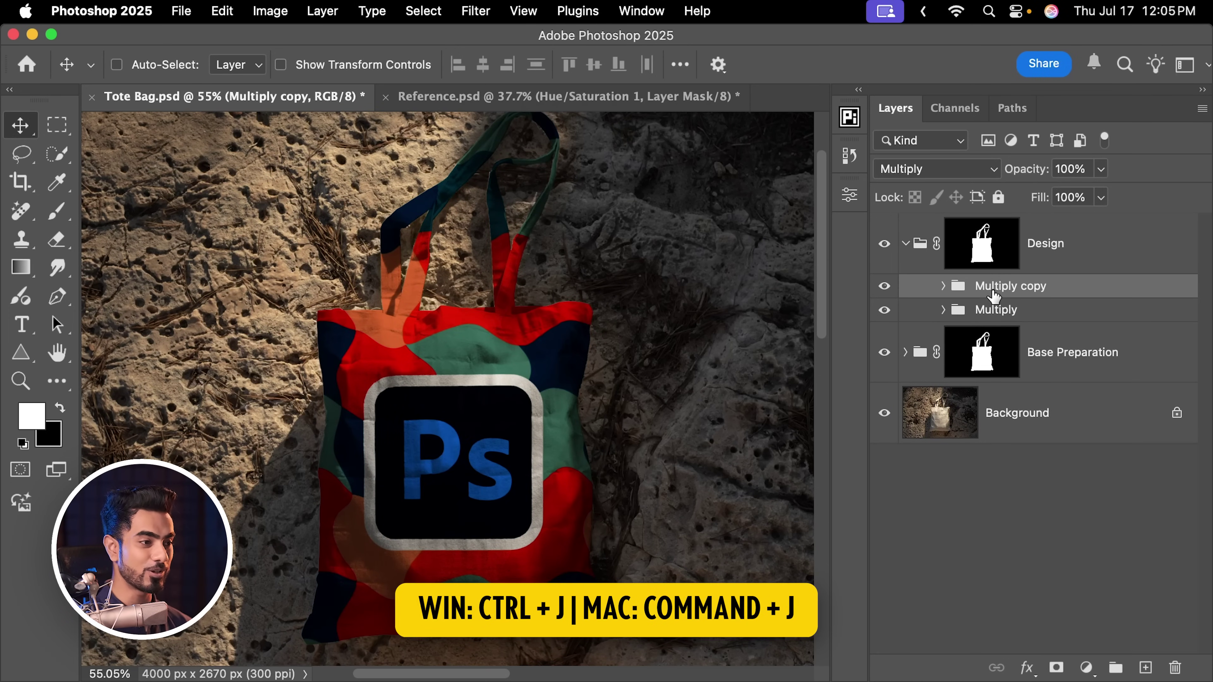
{"action": "left_click", "coordinate": [929, 173]}
{"action": "left_click", "coordinate": [896, 281]}
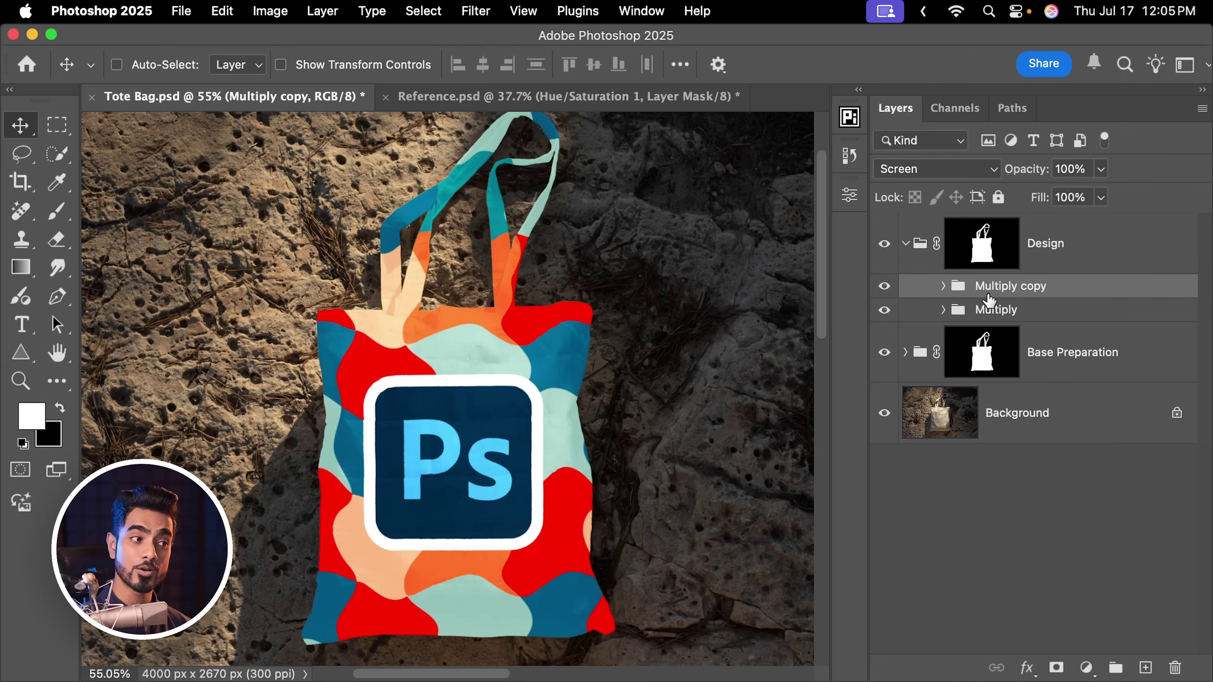
Rename the duplicated group as Screen
{"action": "type", "text": "Scr"}
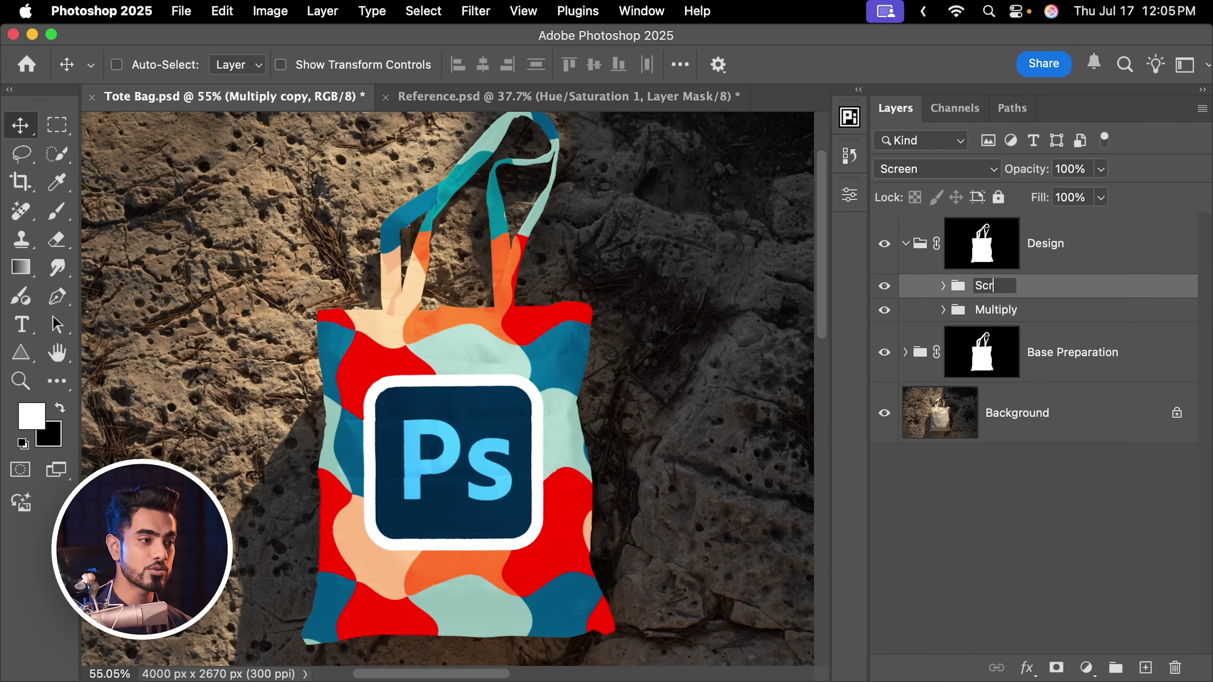
{"action": "type", "text": "een"}
{"action": "key", "text": "Return"}
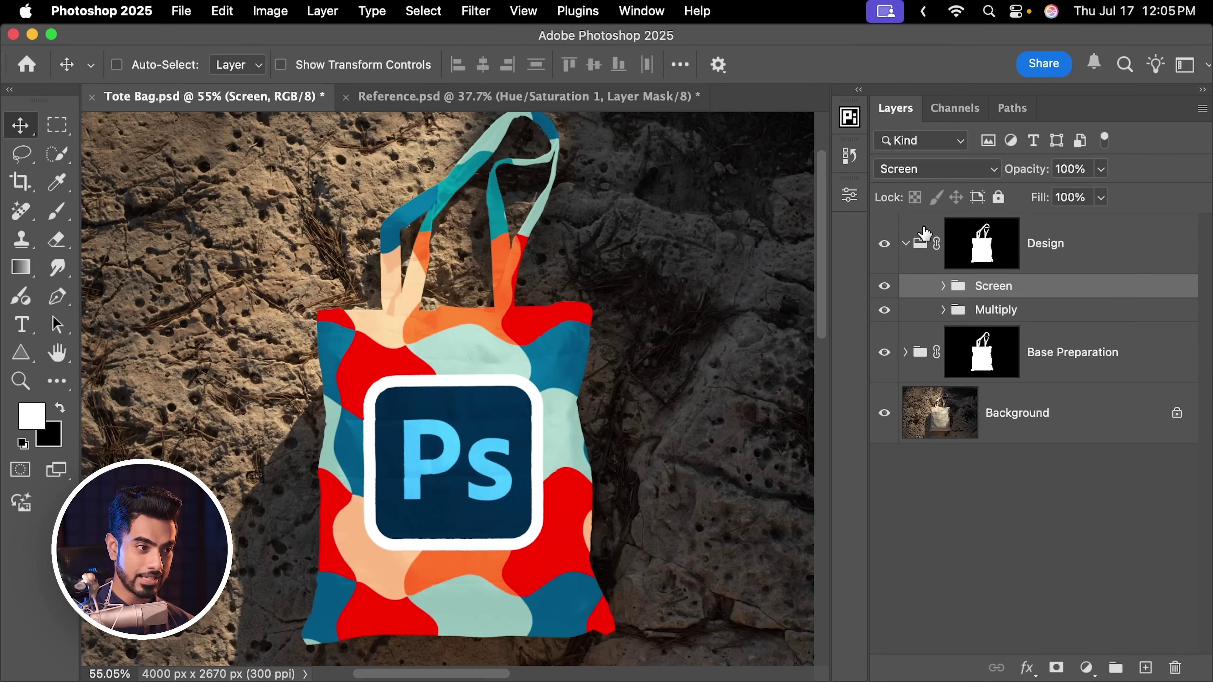
{"action": "double_click", "coordinate": [1125, 290]}
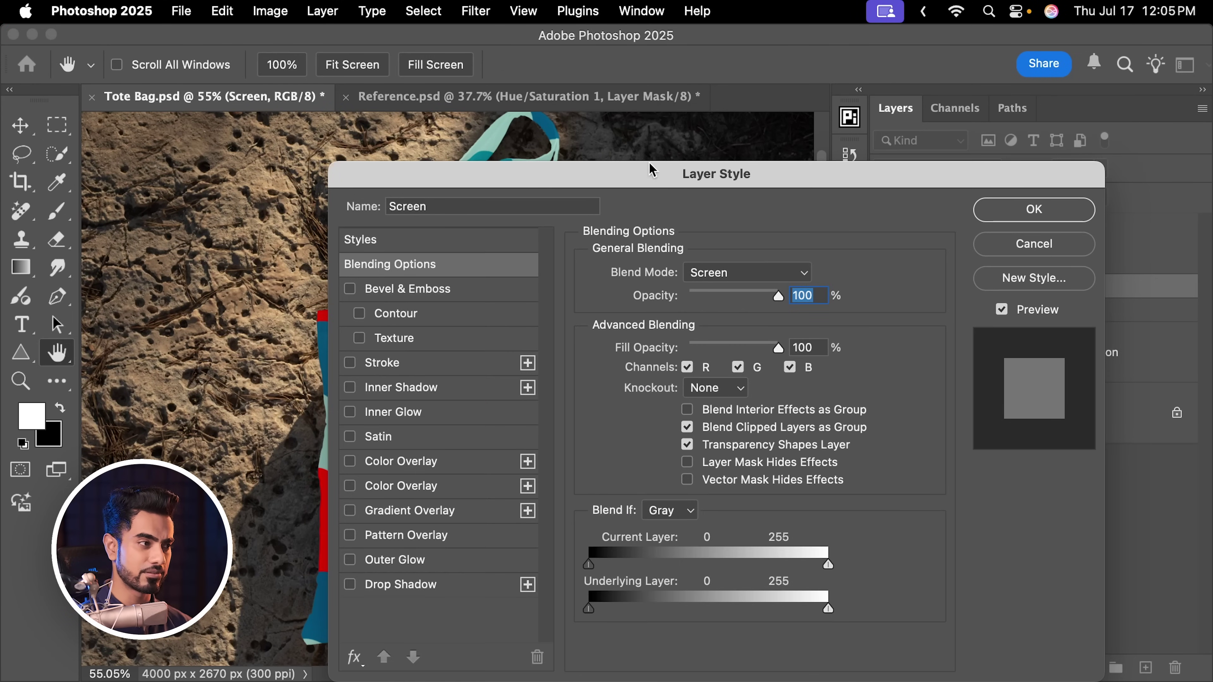
{"action": "left_click_drag", "start_coordinate": [623, 171], "coordinate": [836, 85]}
{"action": "left_click_drag", "start_coordinate": [812, 528], "coordinate": [918, 523]}
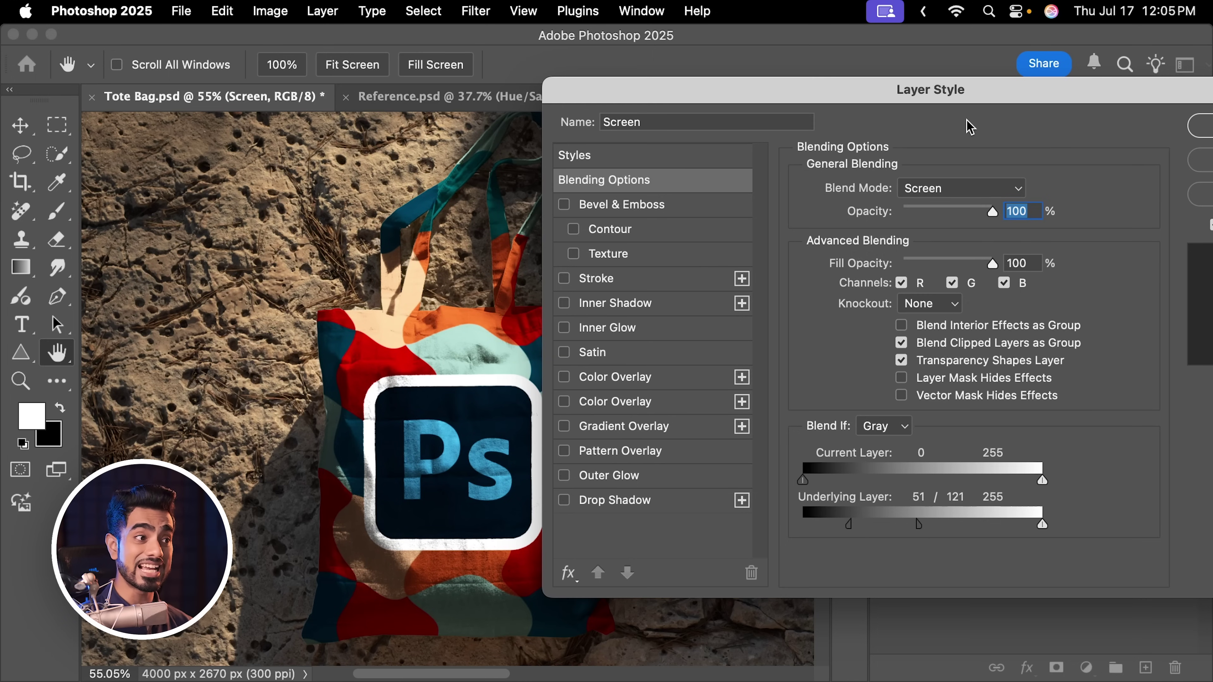
{"action": "left_click_drag", "start_coordinate": [979, 98], "coordinate": [640, 98]}
{"action": "left_click", "coordinate": [922, 161]}
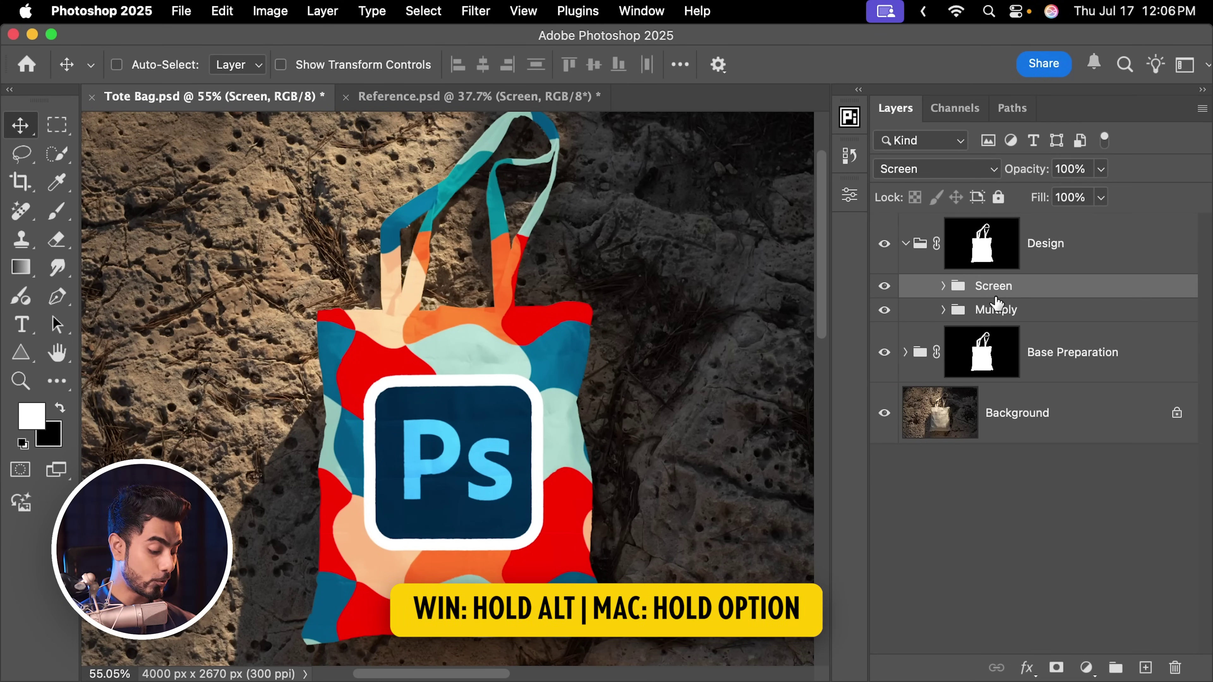
Show only the Background layer and bring up its color channels
{"action": "left_click", "coordinate": [885, 413], "text": "alt"}
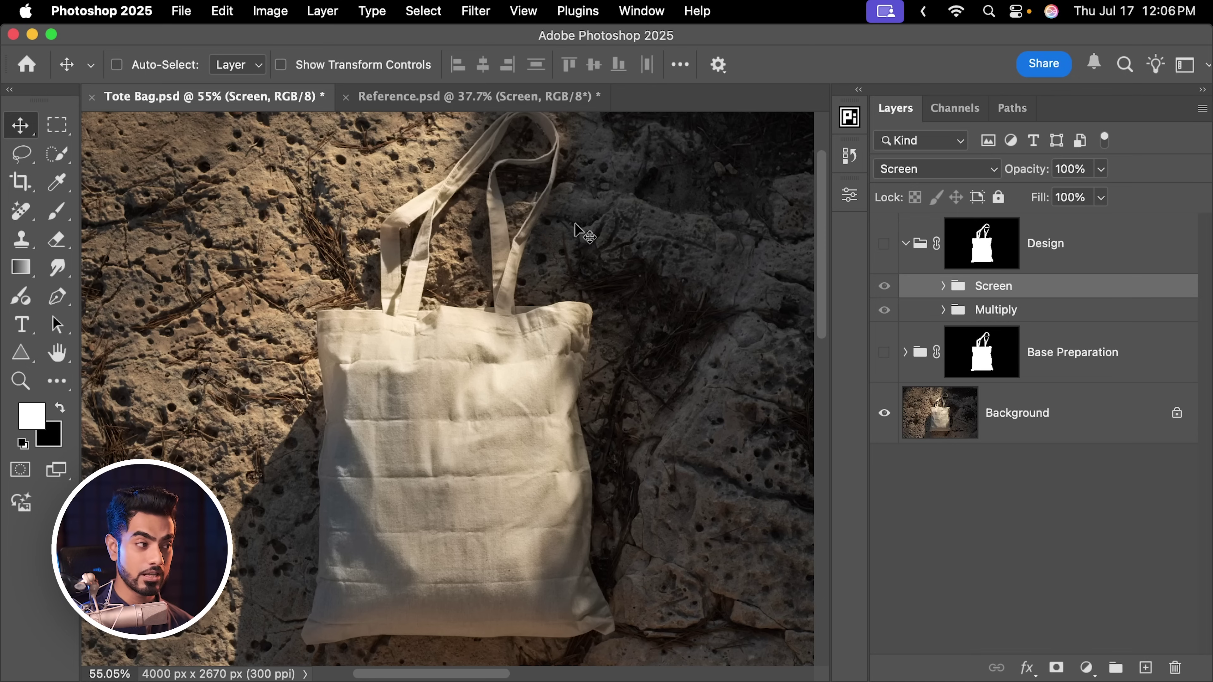
{"action": "scroll", "coordinate": [448, 149], "scroll_direction": "down", "scroll_amount": 3}
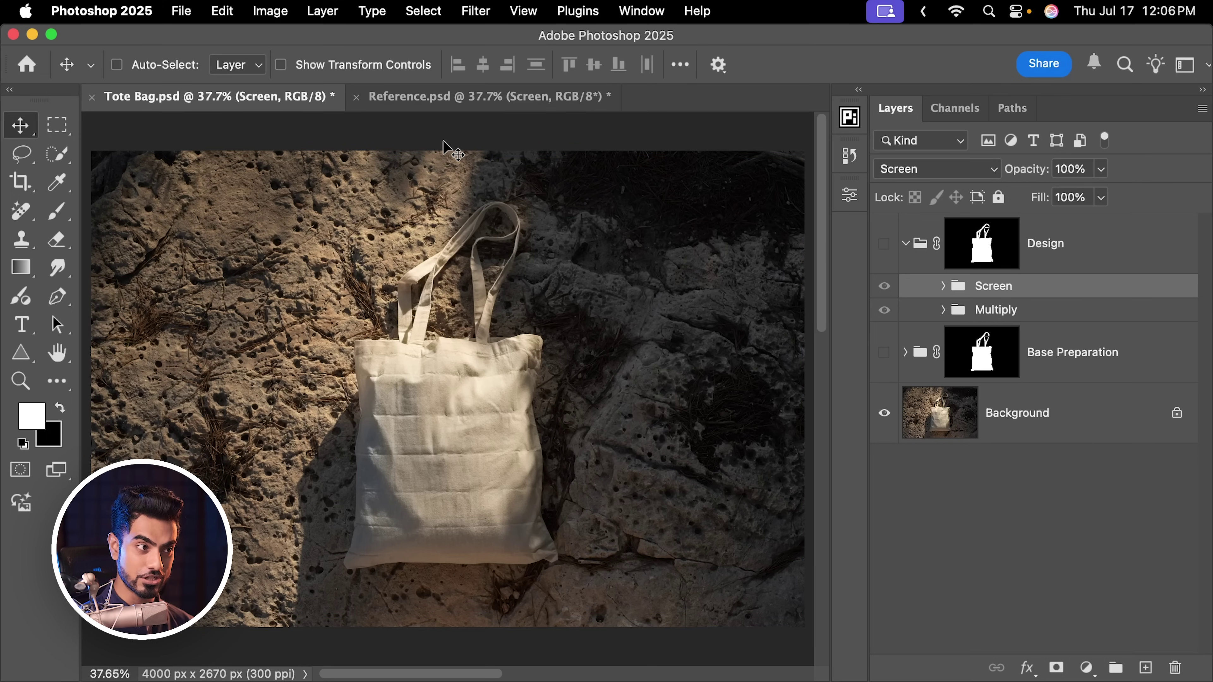
{"action": "left_click", "coordinate": [964, 114]}
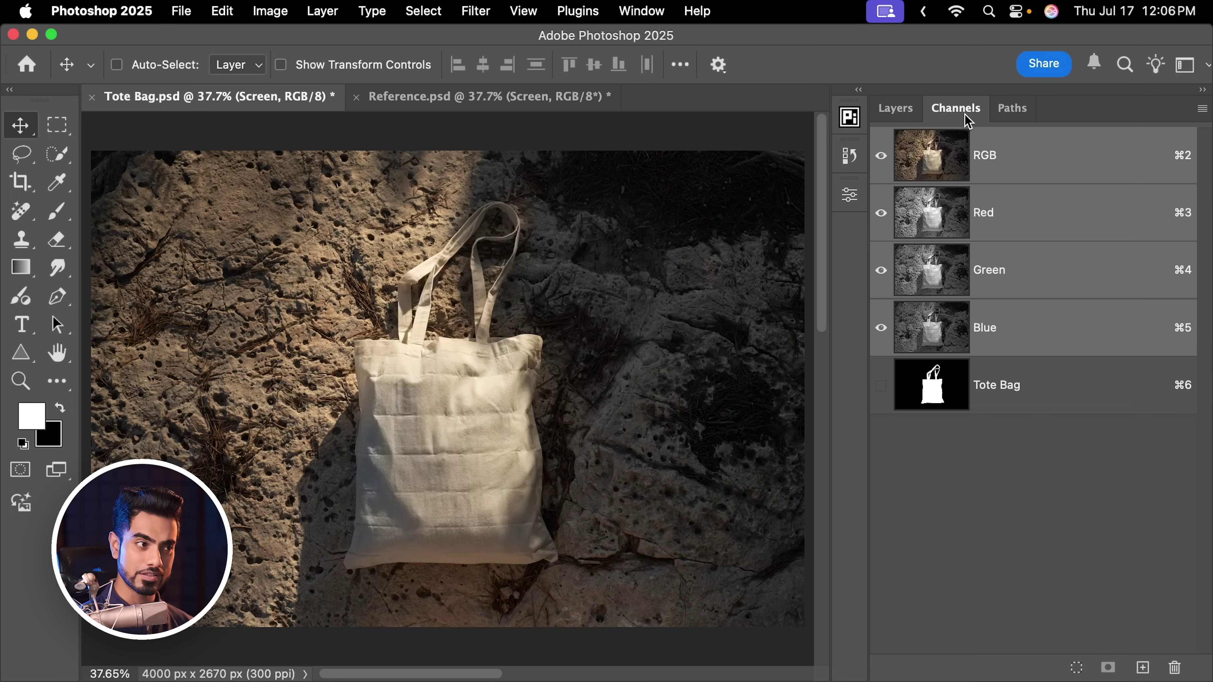
Compare the contrast between highlights and shadows on the tote bag in the Red, Green and Blue channels
{"action": "left_click", "coordinate": [1013, 221]}
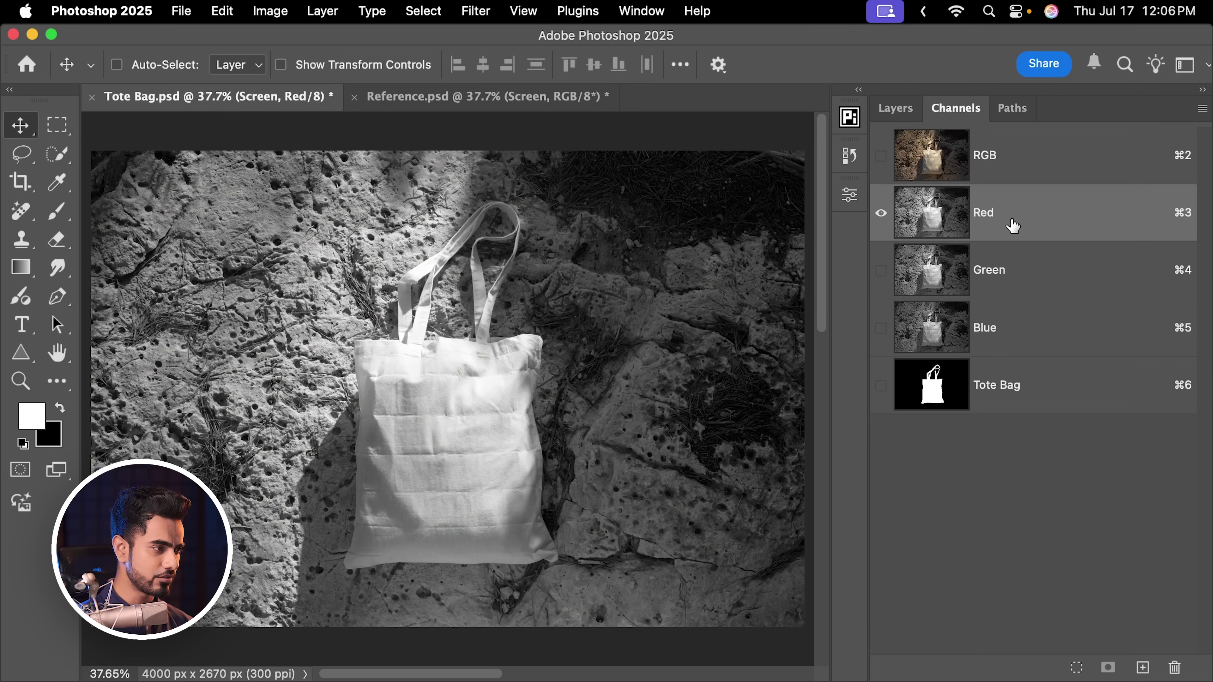
{"action": "left_click", "coordinate": [1016, 277]}
{"action": "left_click", "coordinate": [1007, 338]}
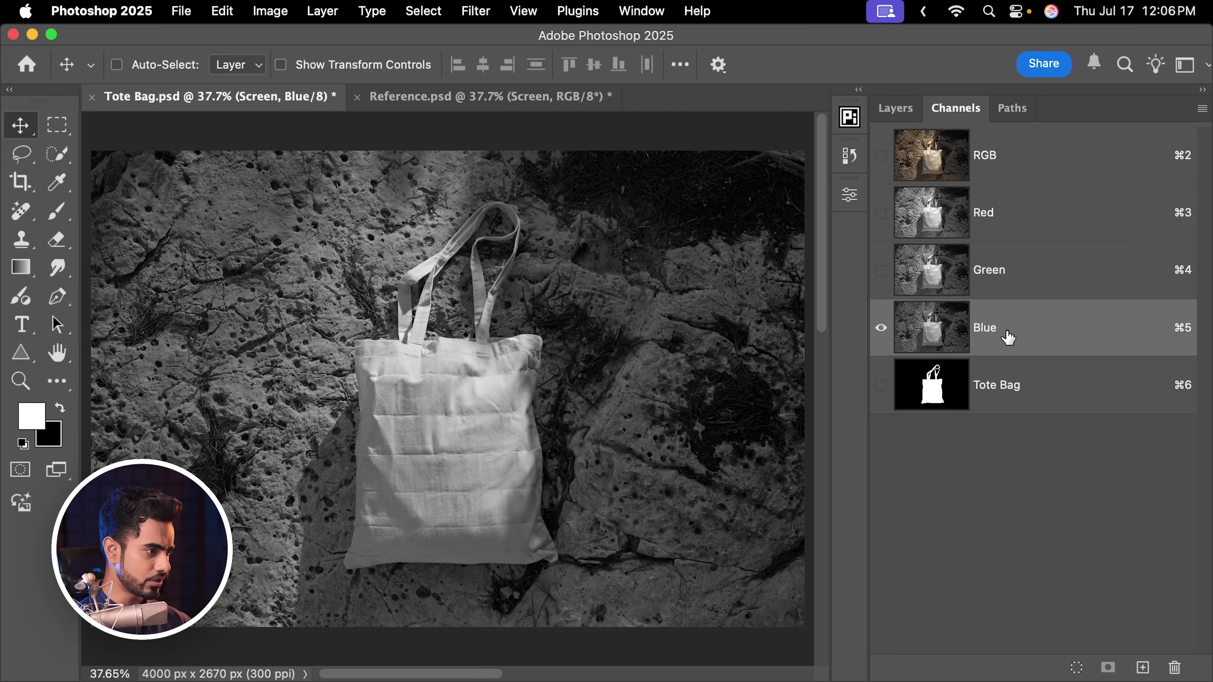
{"action": "scroll", "coordinate": [477, 385], "scroll_direction": "up", "scroll_amount": 5}
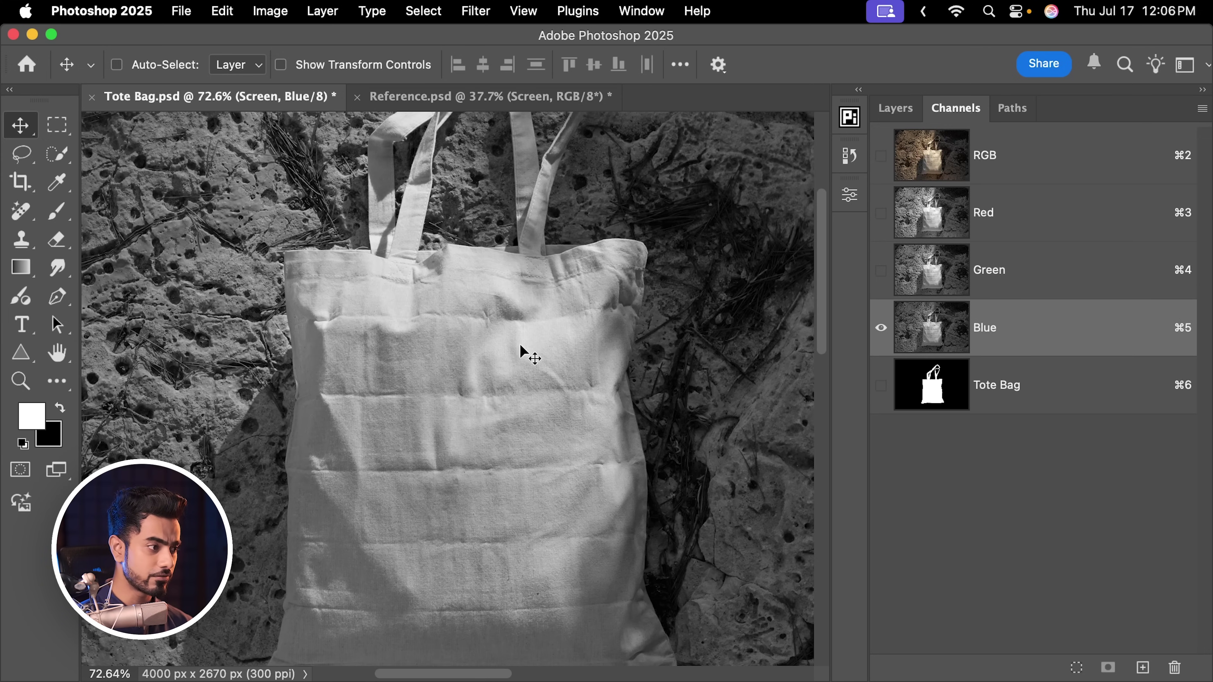
{"action": "left_click", "coordinate": [990, 227]}
{"action": "left_click", "coordinate": [992, 271]}
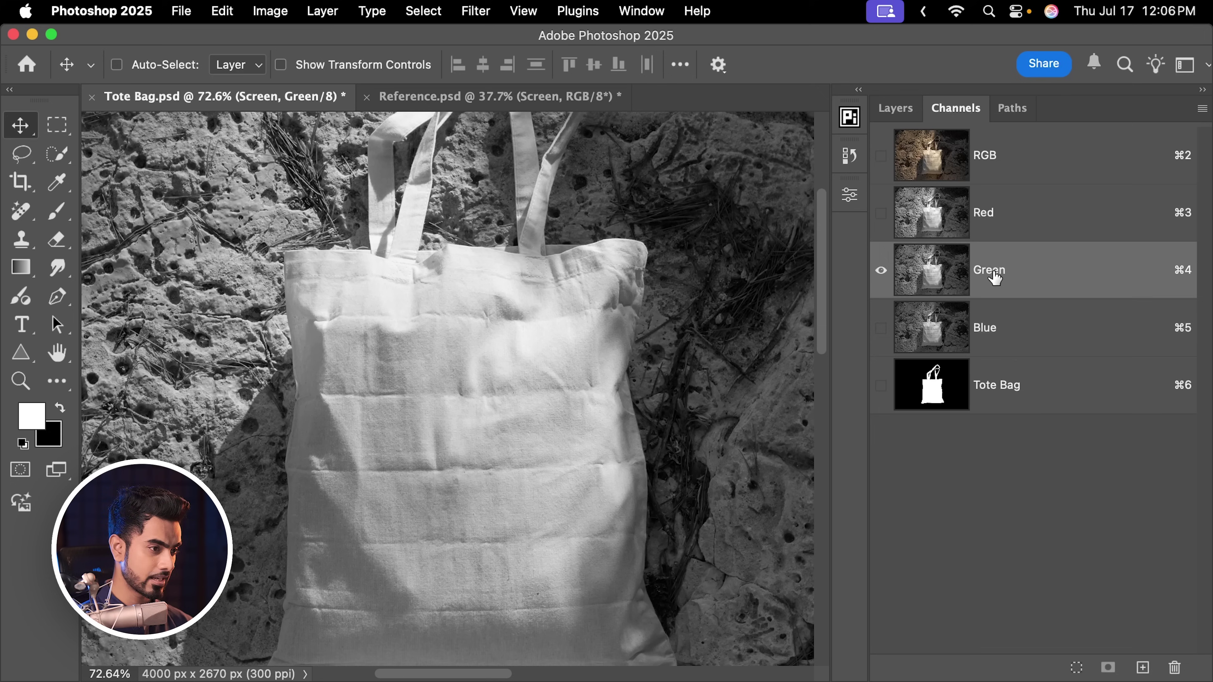
{"action": "left_click", "coordinate": [983, 328]}
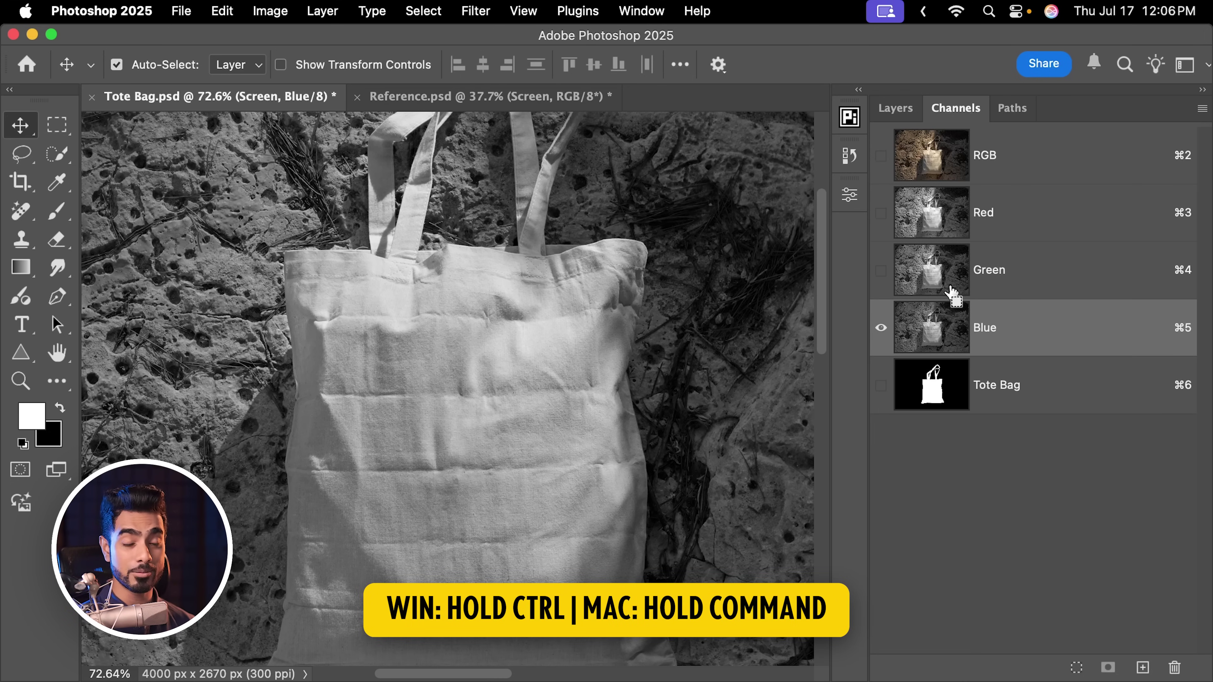
Load the Blue channel as a selection and reactivate the composite RGB channel
{"action": "left_click", "coordinate": [939, 333], "text": "super"}
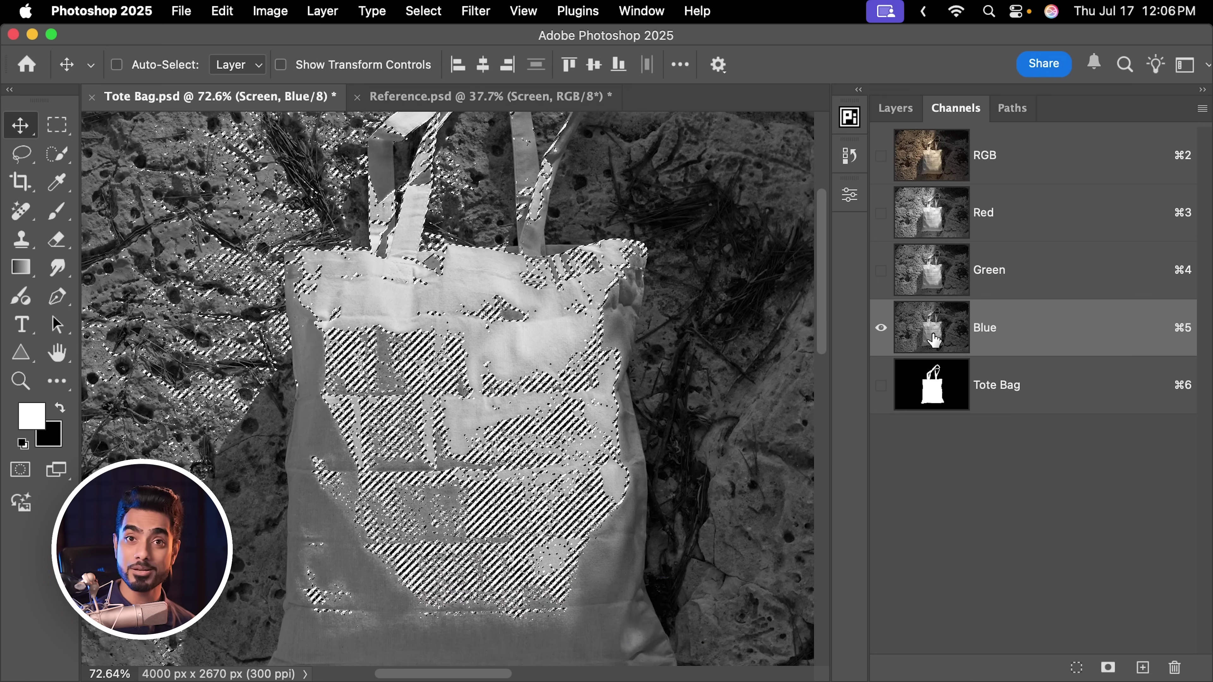
{"action": "left_click", "coordinate": [899, 113]}
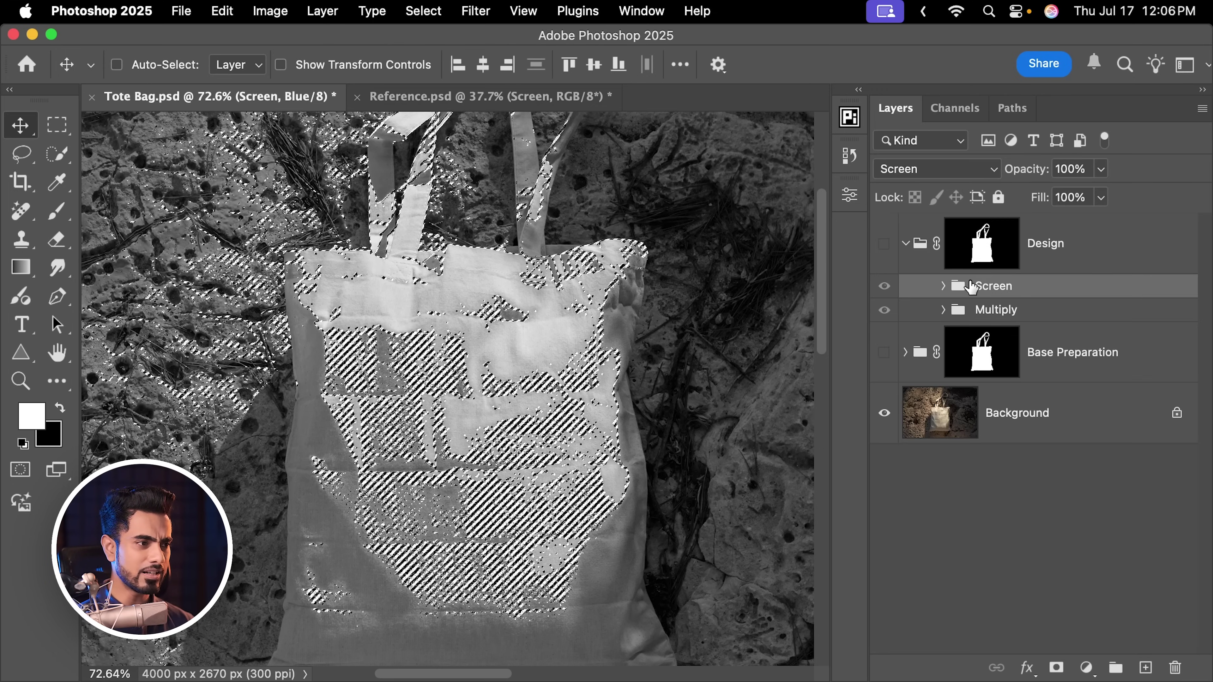
{"action": "left_click", "coordinate": [1042, 246]}
{"action": "left_click", "coordinate": [948, 285]}
{"action": "left_click", "coordinate": [963, 116]}
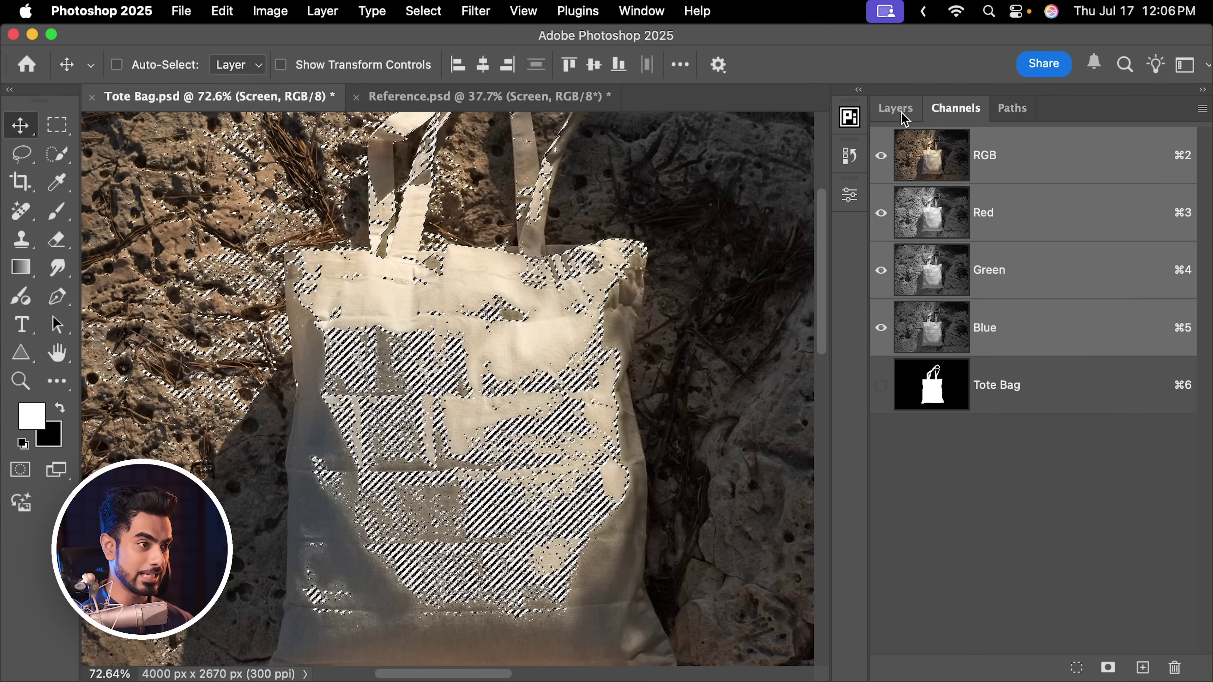
Show all layers again and add a mask to the Screen group from the loaded Blue channel selection
{"action": "left_click", "coordinate": [897, 109]}
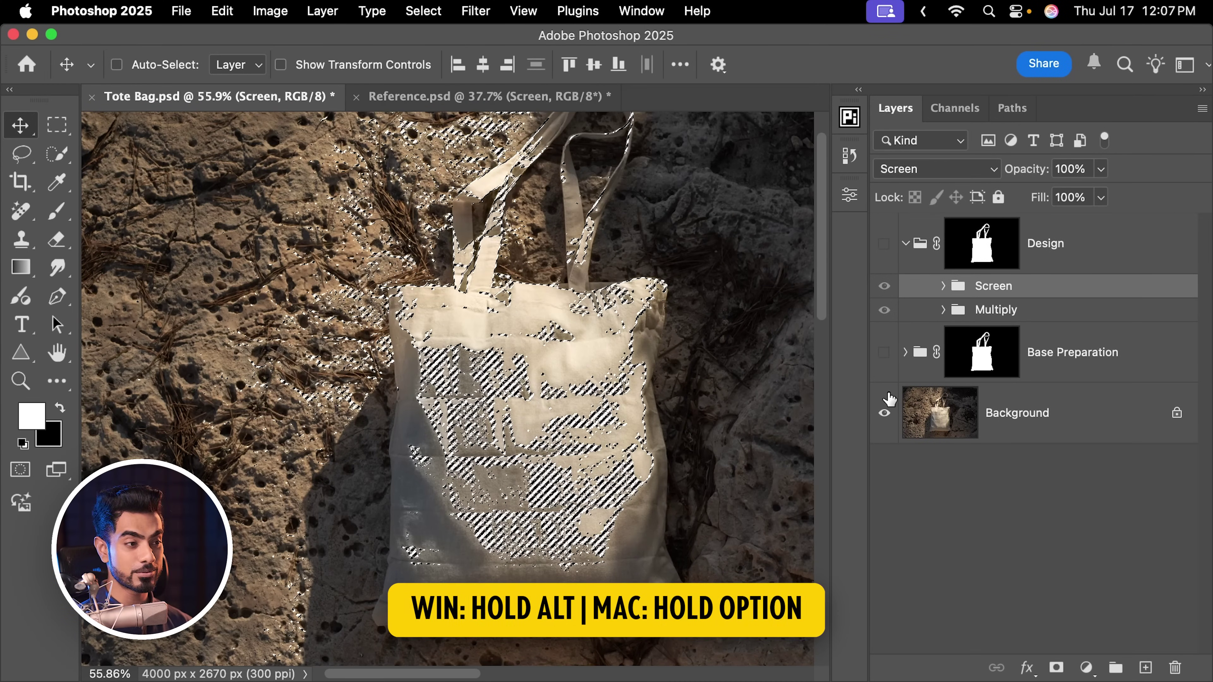
{"action": "left_click", "coordinate": [885, 413], "text": "alt"}
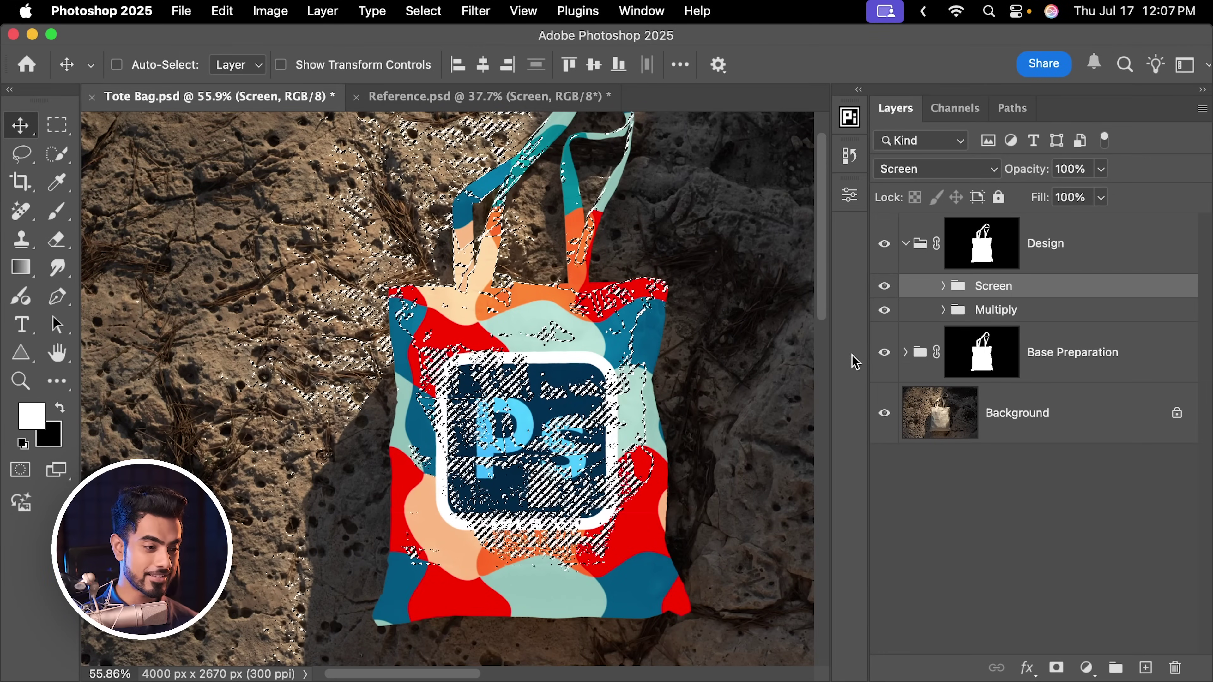
{"action": "left_click", "coordinate": [1055, 665]}
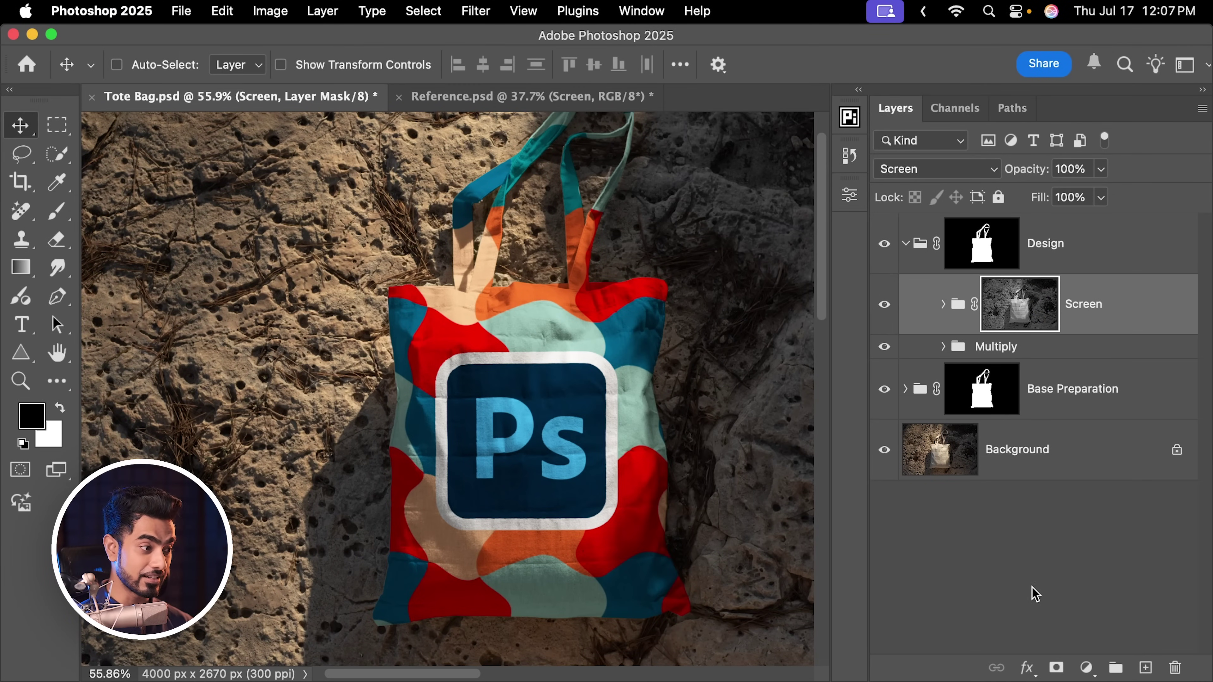
Compare the tote bag design with the masked Screen group hidden and shown
{"action": "scroll", "coordinate": [587, 315], "scroll_direction": "down", "scroll_amount": 2}
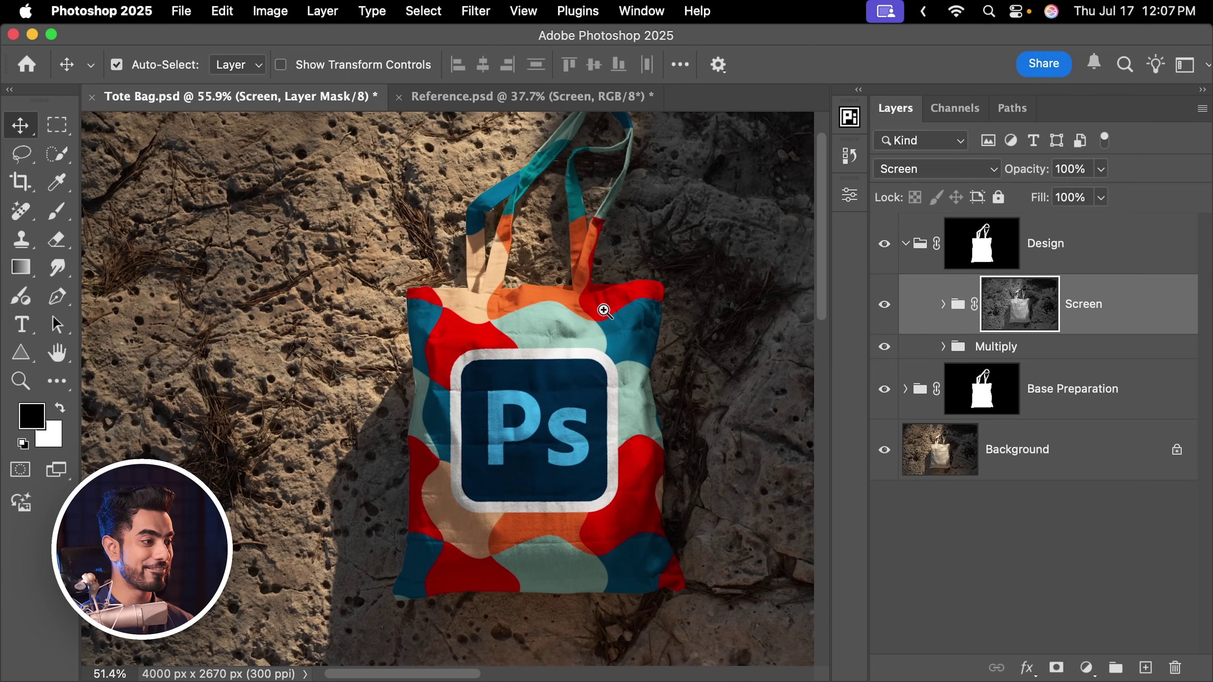
{"action": "left_click", "coordinate": [884, 305]}
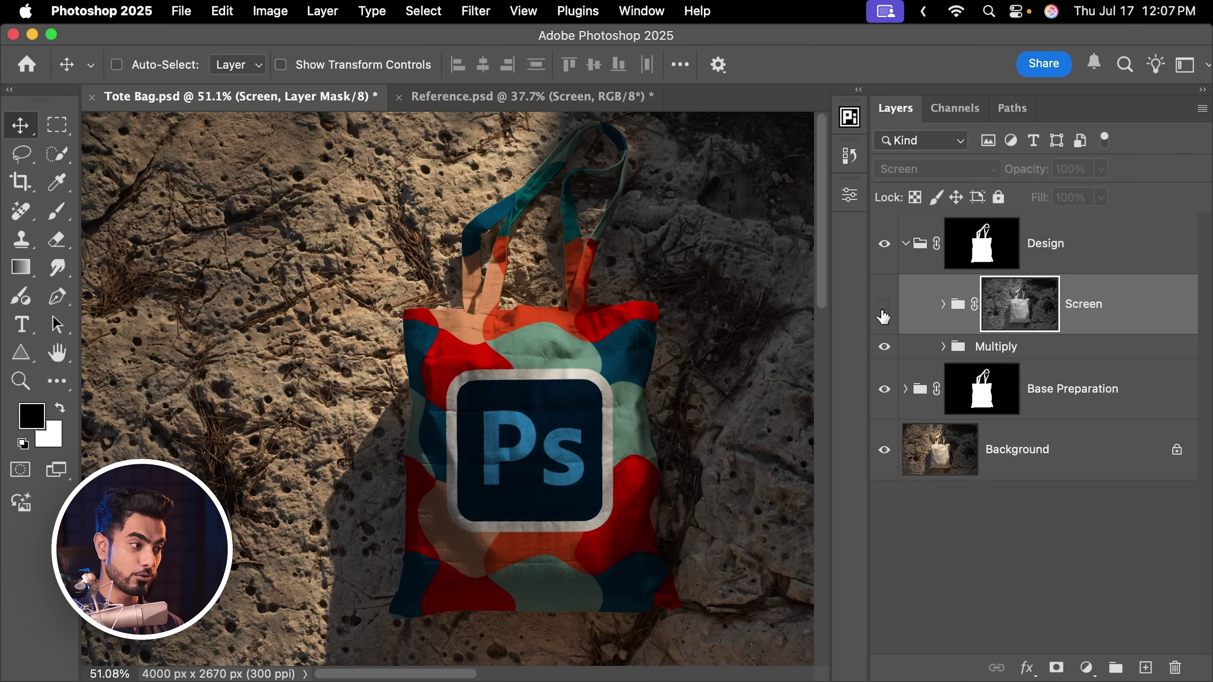
{"action": "scroll", "coordinate": [573, 280], "scroll_direction": "down", "scroll_amount": 3}
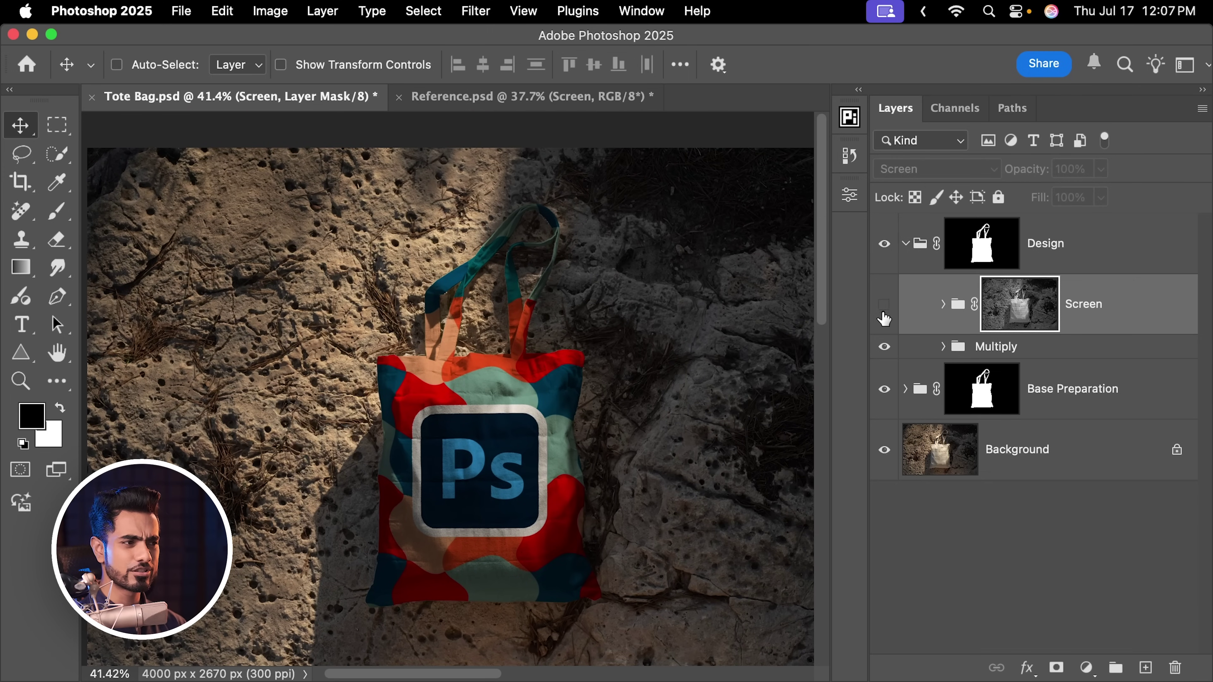
{"action": "left_click", "coordinate": [884, 306]}
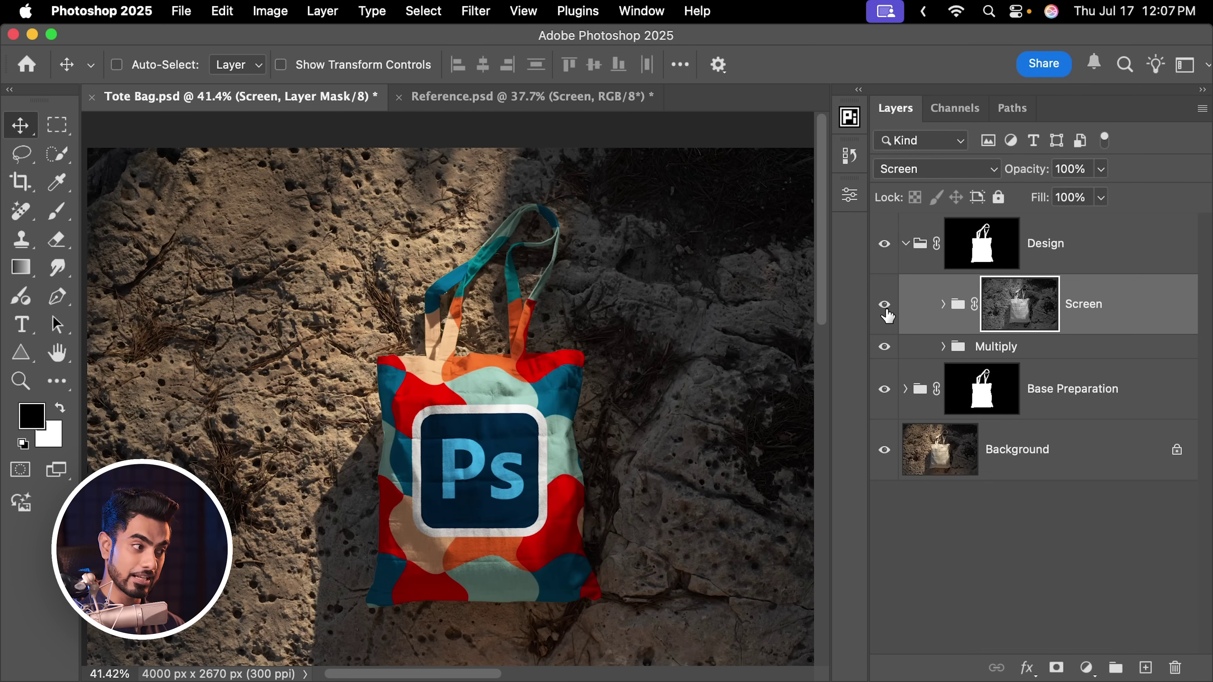
{"action": "scroll", "coordinate": [555, 412], "scroll_direction": "up", "scroll_amount": 2}
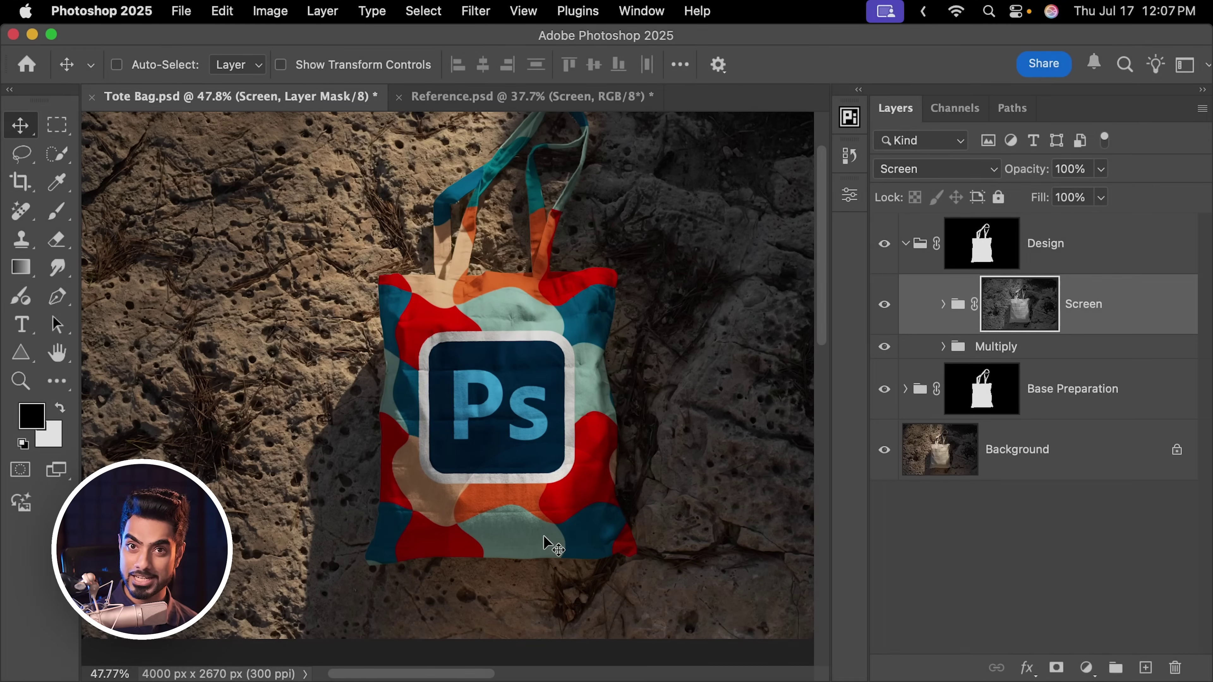
{"action": "scroll", "coordinate": [554, 205], "scroll_direction": "down", "scroll_amount": 2}
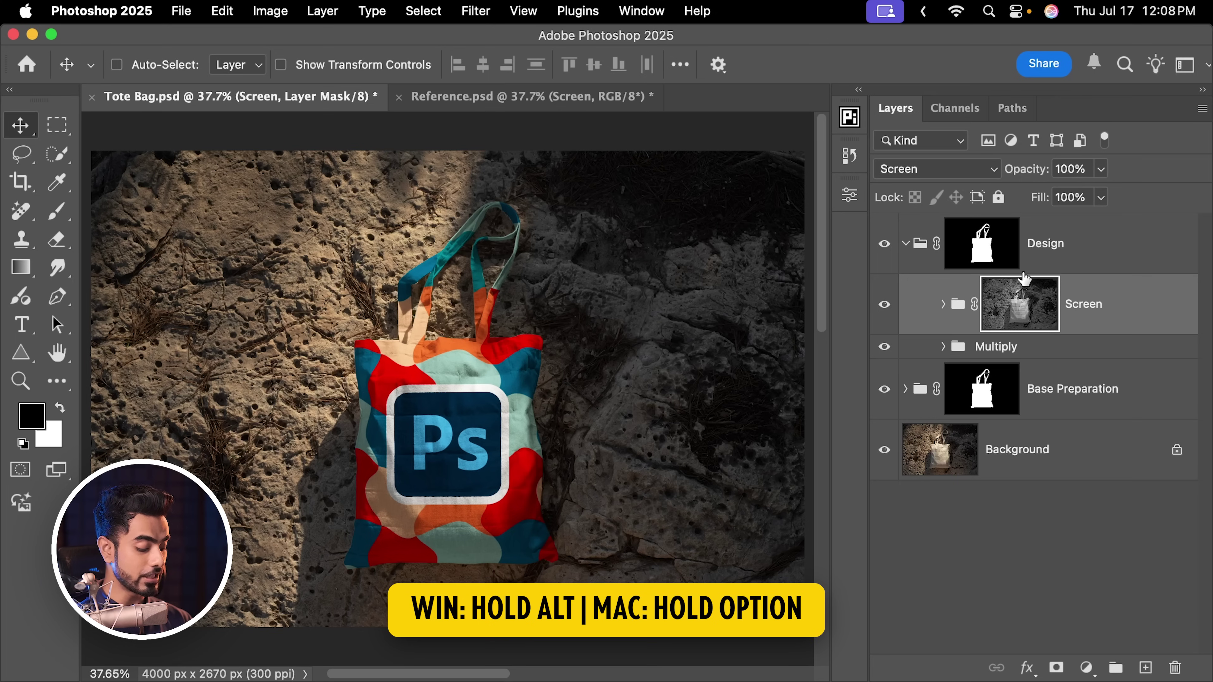
Darken the Screen group's mask with Levels, setting the midtones to 0.27 and raising the black input slightly, and return to the normal image view
{"action": "left_click", "coordinate": [1019, 306], "text": "alt"}
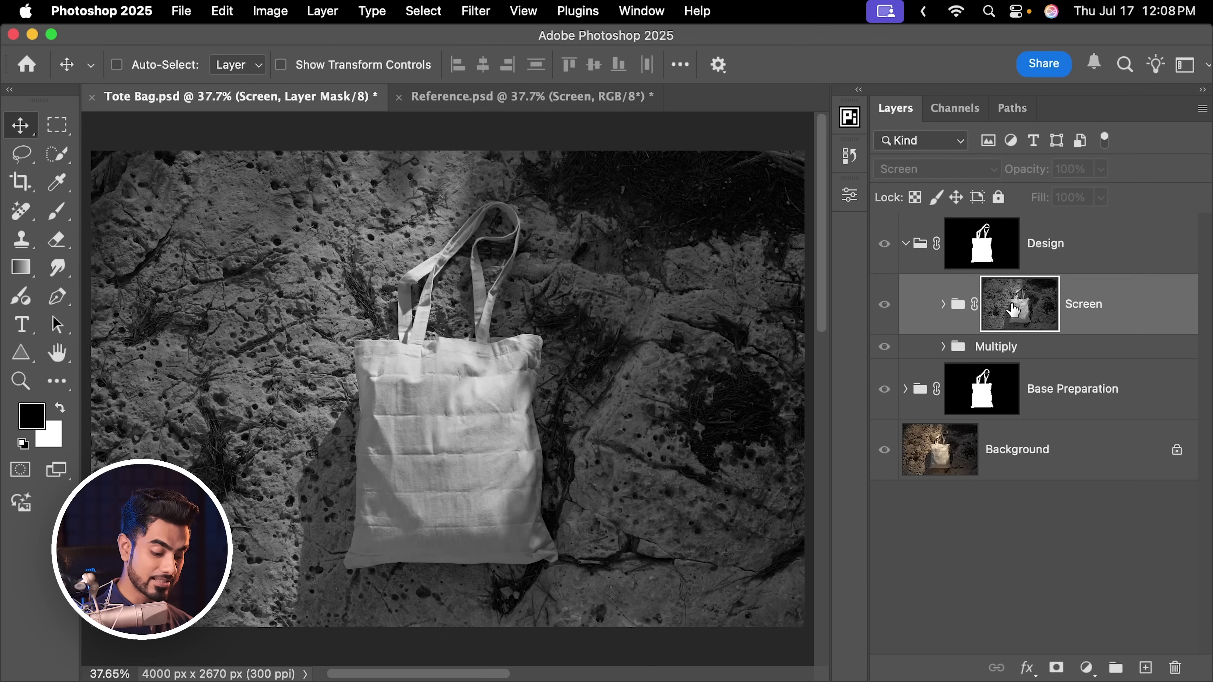
{"action": "key", "text": "super"}
{"action": "key", "text": "super+l"}
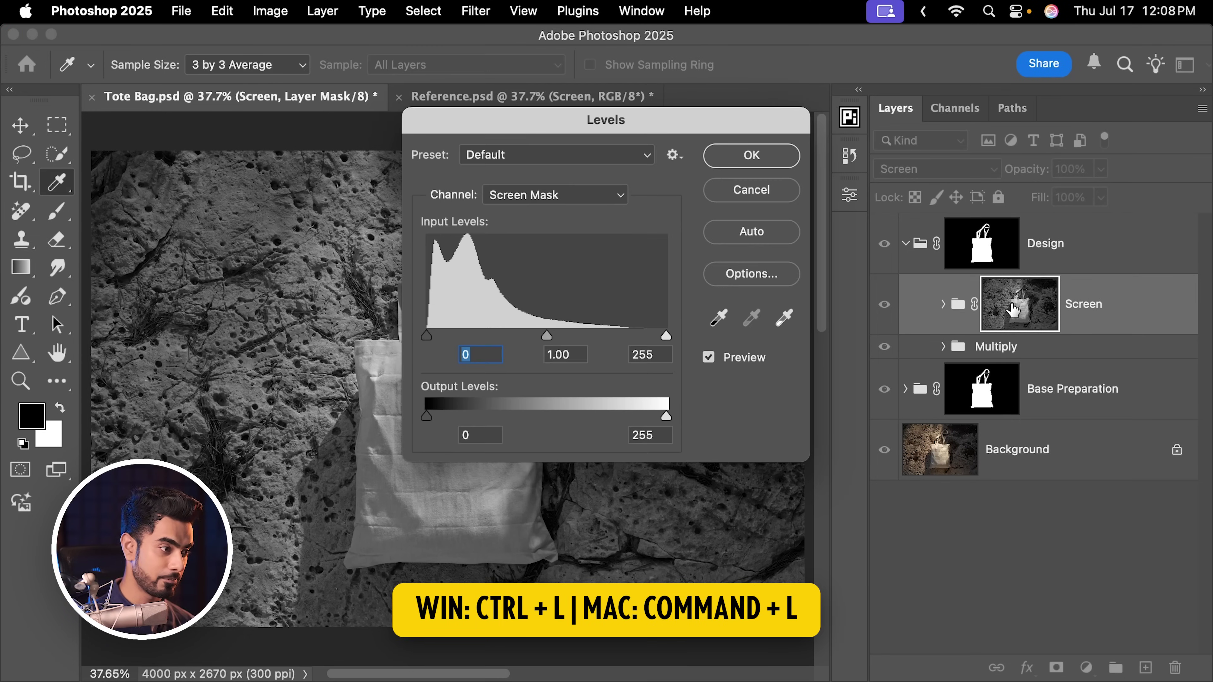
{"action": "left_click_drag", "start_coordinate": [576, 117], "coordinate": [816, 199]}
{"action": "left_click_drag", "start_coordinate": [787, 417], "coordinate": [865, 425]}
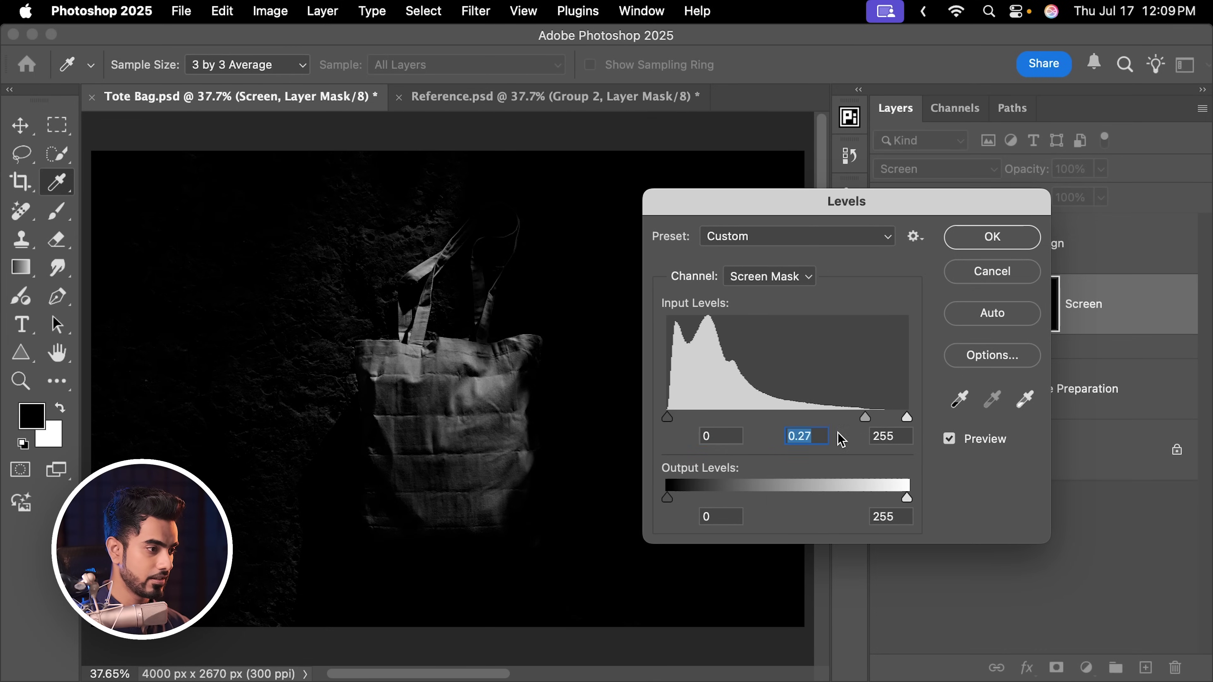
{"action": "mouse_move", "coordinate": [668, 417]}
{"action": "left_mouse_down"}
{"action": "mouse_move", "coordinate": [686, 415]}
{"action": "mouse_move", "coordinate": [673, 417]}
{"action": "left_mouse_up"}
{"action": "left_click", "coordinate": [992, 238]}
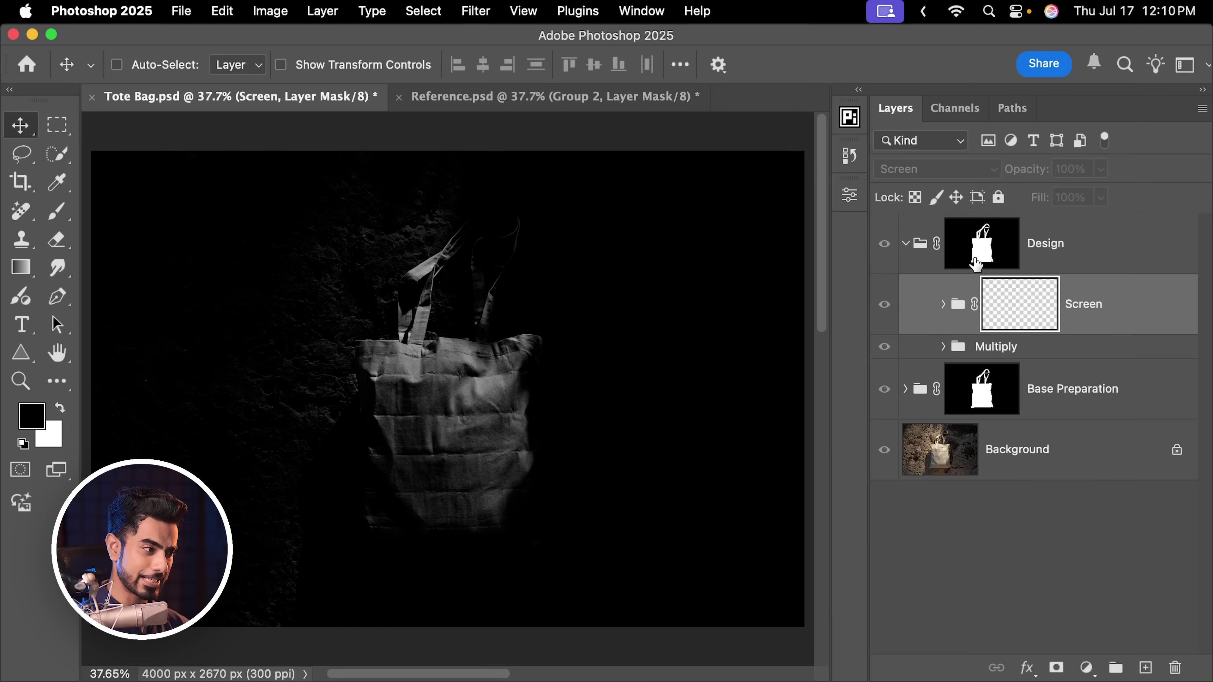
{"action": "left_click", "coordinate": [1019, 309], "text": "alt"}
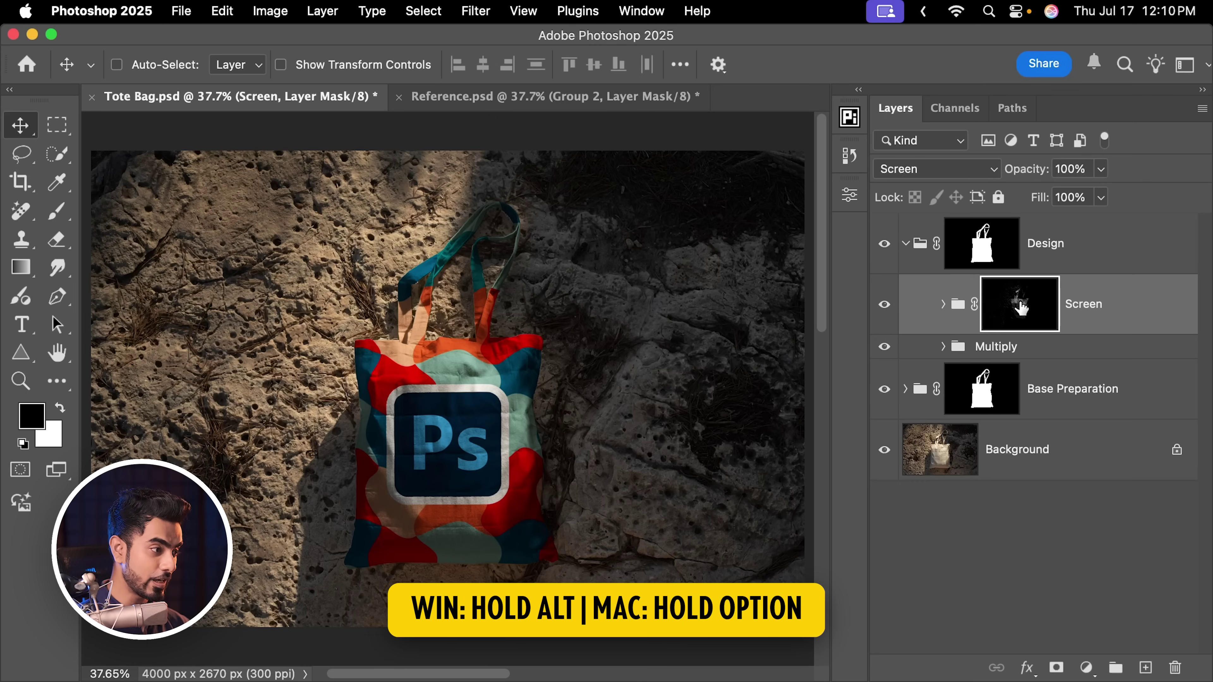
Check the bag's highlights up close with the Screen group toggled off and on
{"action": "left_click", "coordinate": [882, 306]}
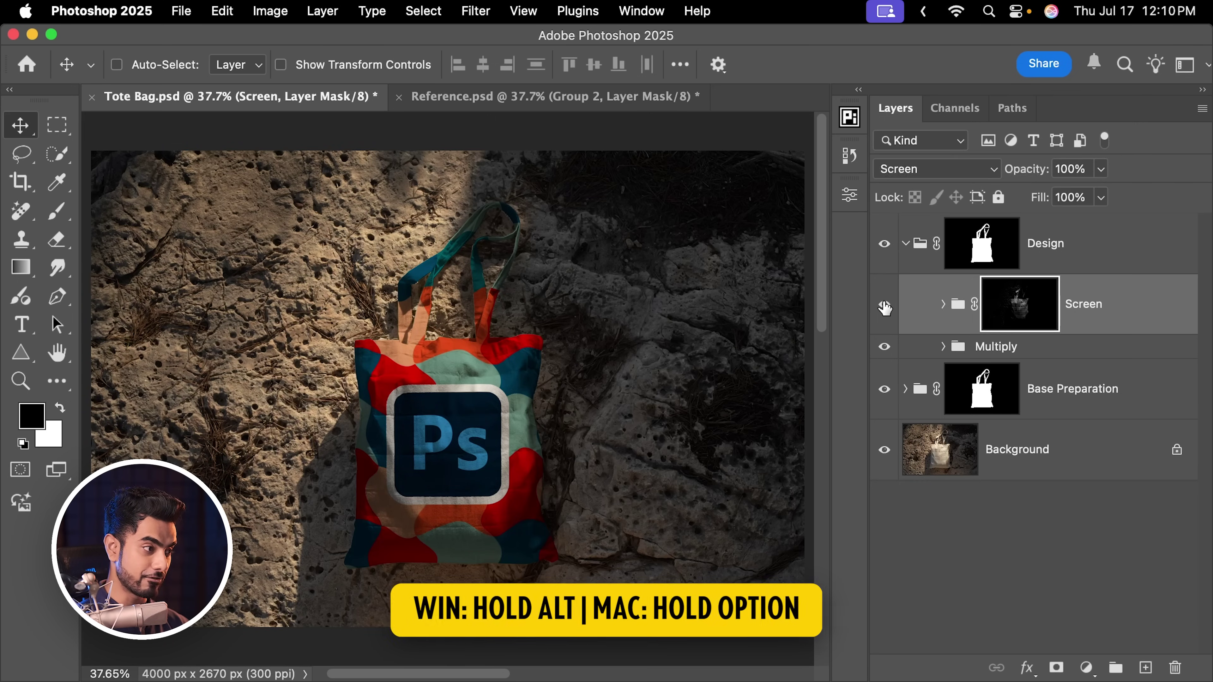
{"action": "left_click", "coordinate": [886, 306]}
{"action": "scroll", "coordinate": [492, 382], "scroll_direction": "up", "scroll_amount": 5}
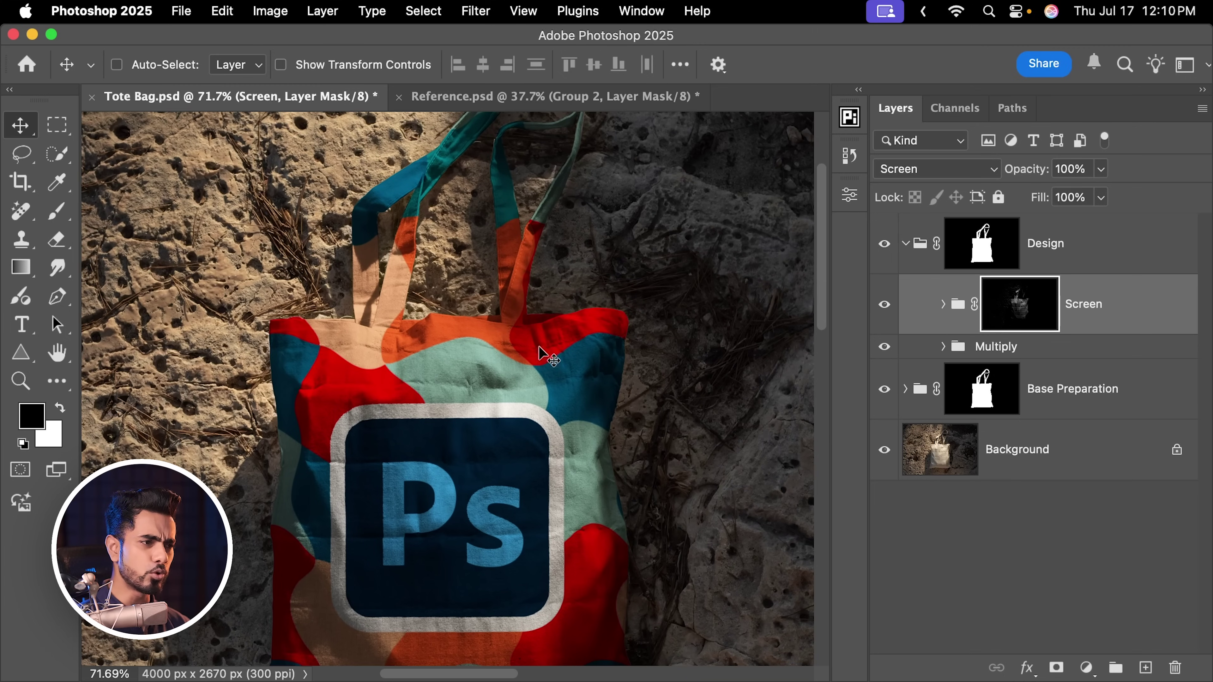
{"action": "left_click_drag", "start_coordinate": [706, 319], "coordinate": [680, 321]}
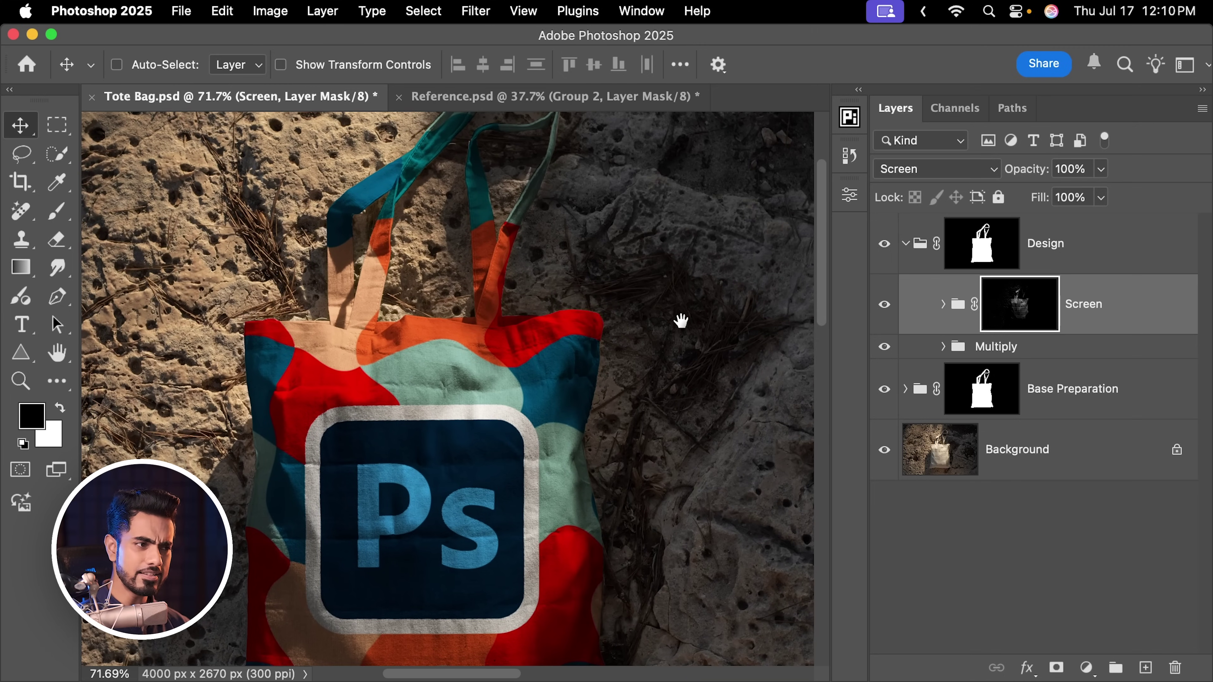
Brighten the highlights in the Screen group's mask by lowering the white input level with Levels, and return to the full image view
{"action": "left_click", "coordinate": [1025, 313], "text": "alt"}
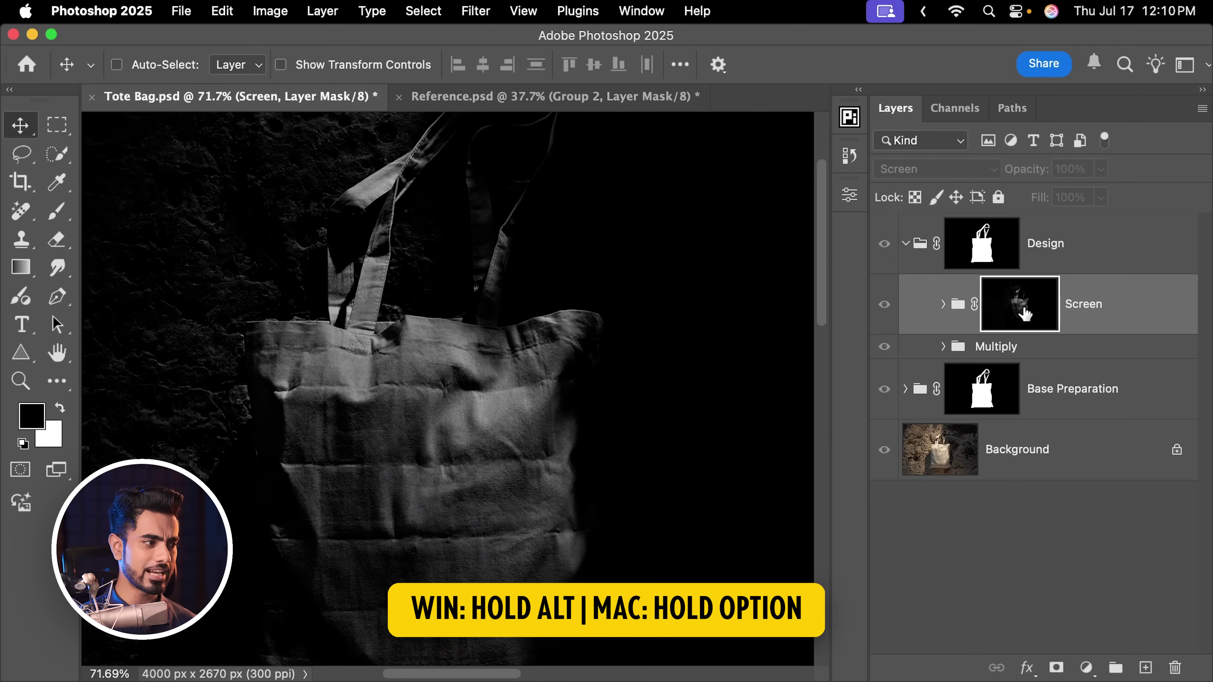
{"action": "key", "text": "super"}
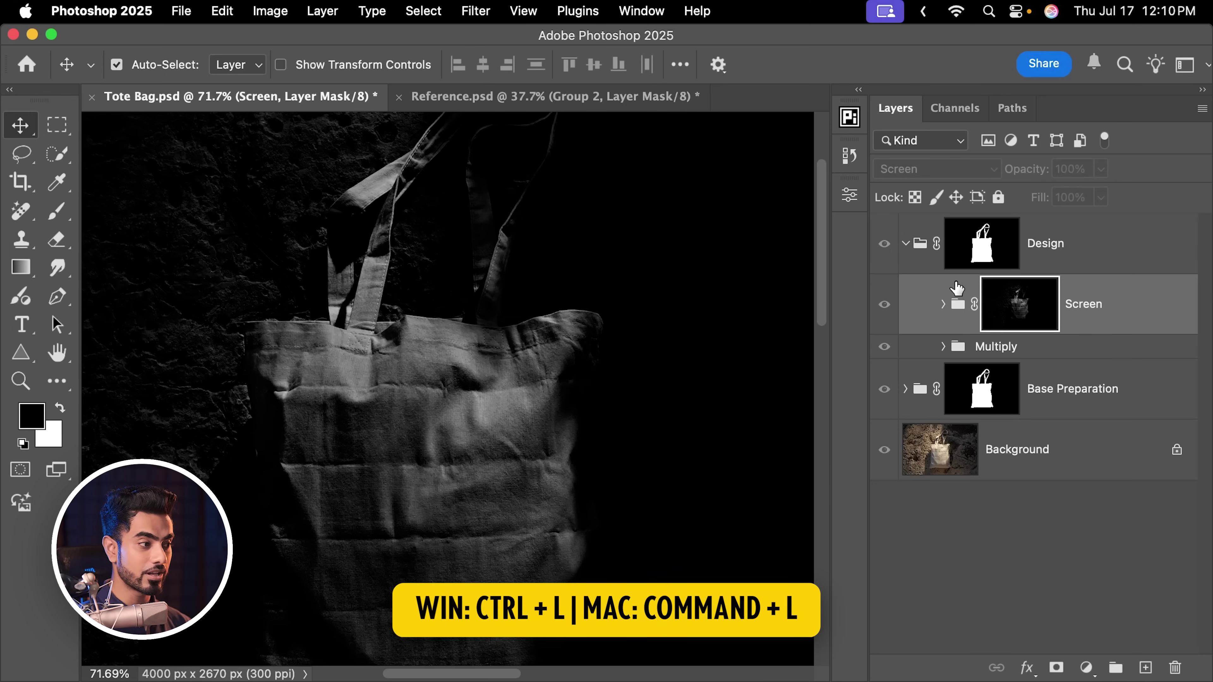
{"action": "key", "text": "super+l"}
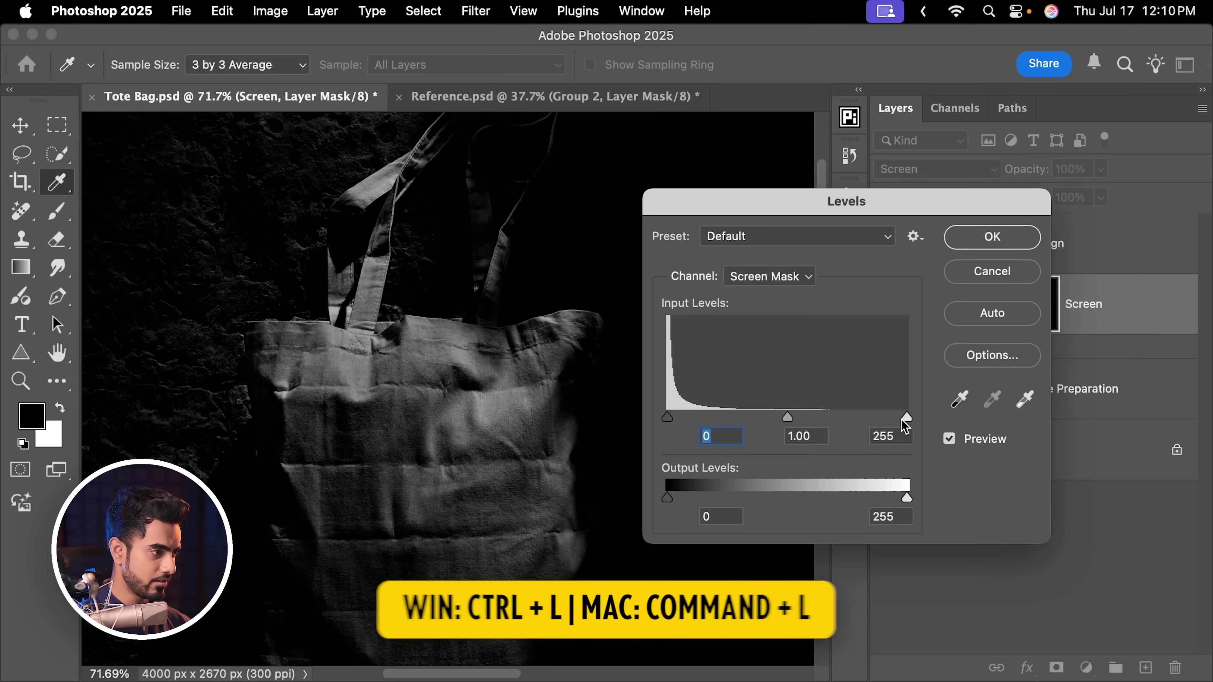
{"action": "left_click_drag", "start_coordinate": [901, 419], "coordinate": [826, 419]}
{"action": "left_click", "coordinate": [991, 237]}
{"action": "key", "text": "v"}
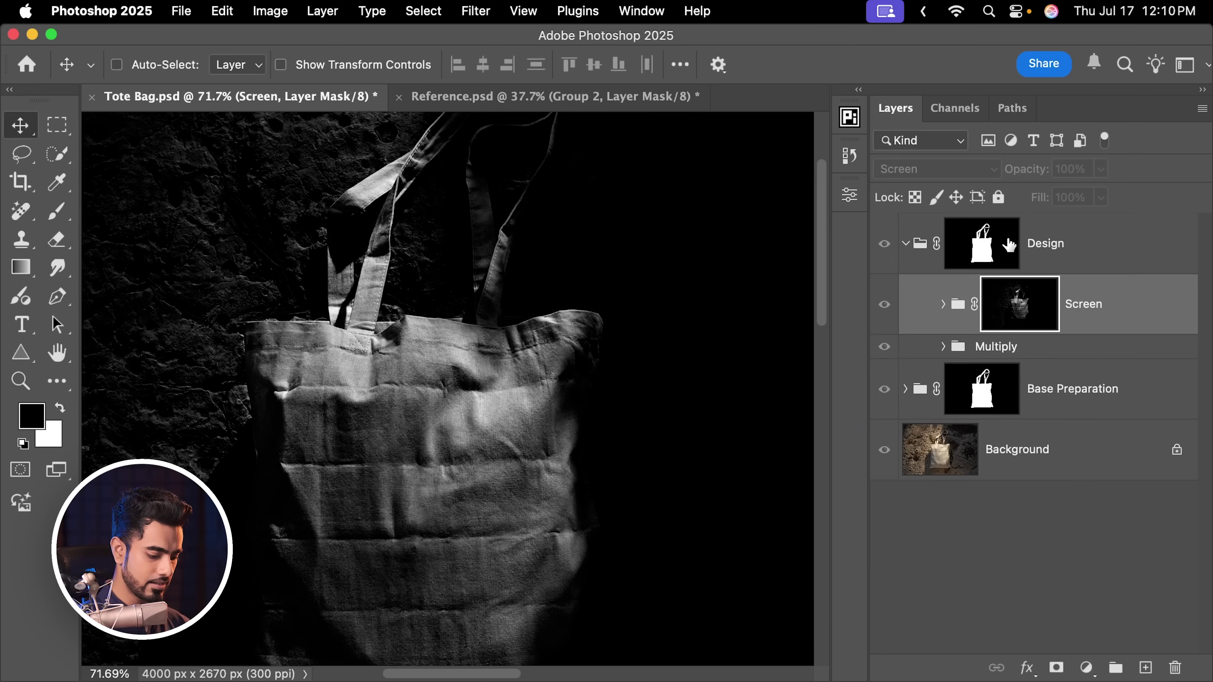
{"action": "key", "text": "super+0"}
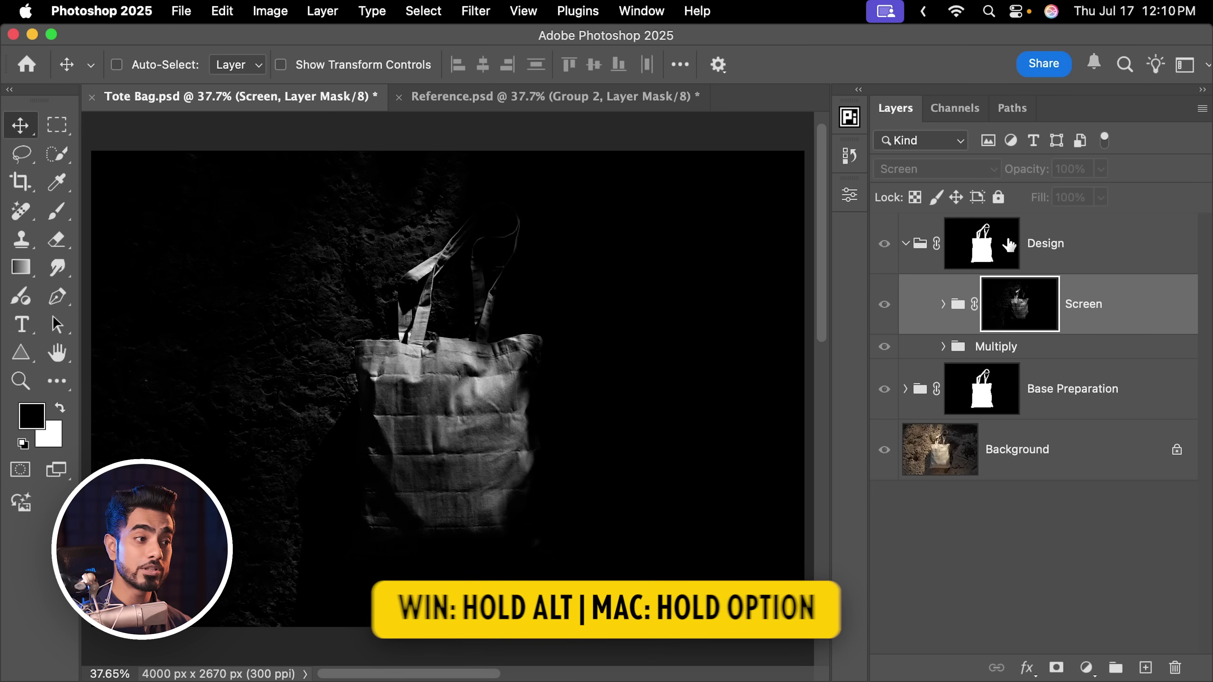
{"action": "left_click", "coordinate": [1015, 304], "text": "alt"}
Compare the whole mockup before and after the brightened Screen group by toggling its visibility
{"action": "left_click", "coordinate": [884, 305]}
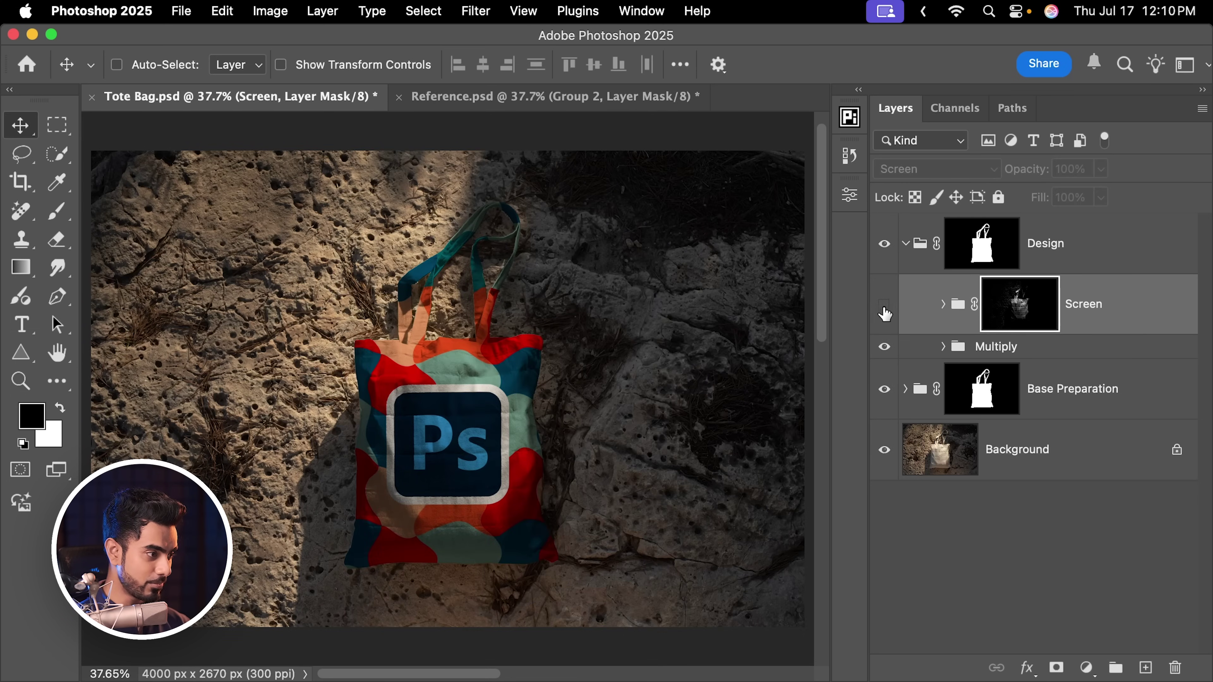
{"action": "left_click", "coordinate": [884, 305]}
{"action": "left_click", "coordinate": [882, 305]}
{"action": "left_click", "coordinate": [881, 308]}
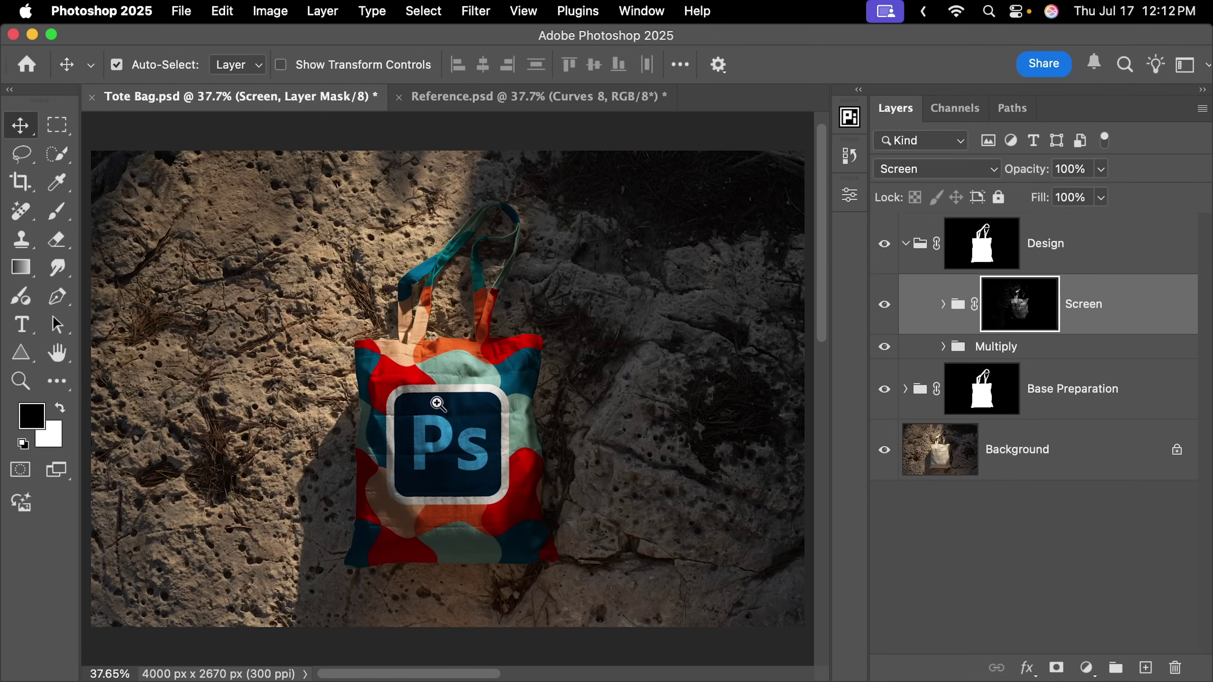
Add a Curves adjustment above the Photoshop Icon layer in the Screen group and clip it to that layer
{"action": "left_click_drag", "start_coordinate": [436, 403], "coordinate": [495, 436]}
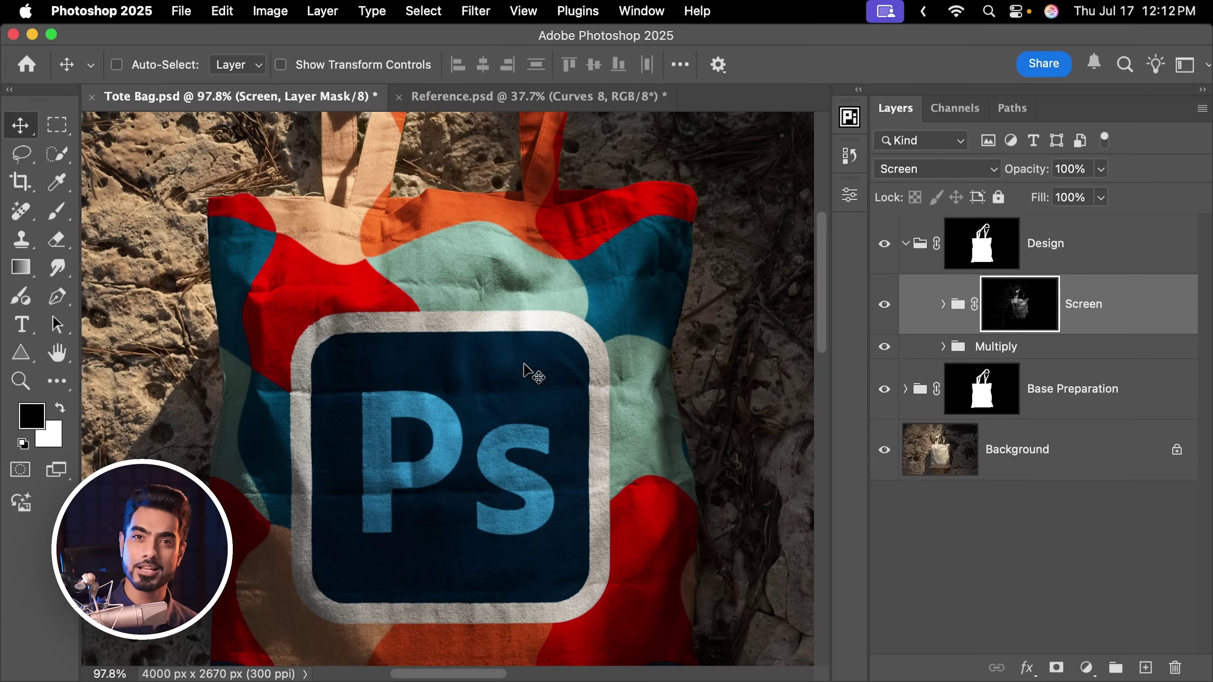
{"action": "left_click", "coordinate": [942, 306]}
{"action": "left_click", "coordinate": [1101, 382]}
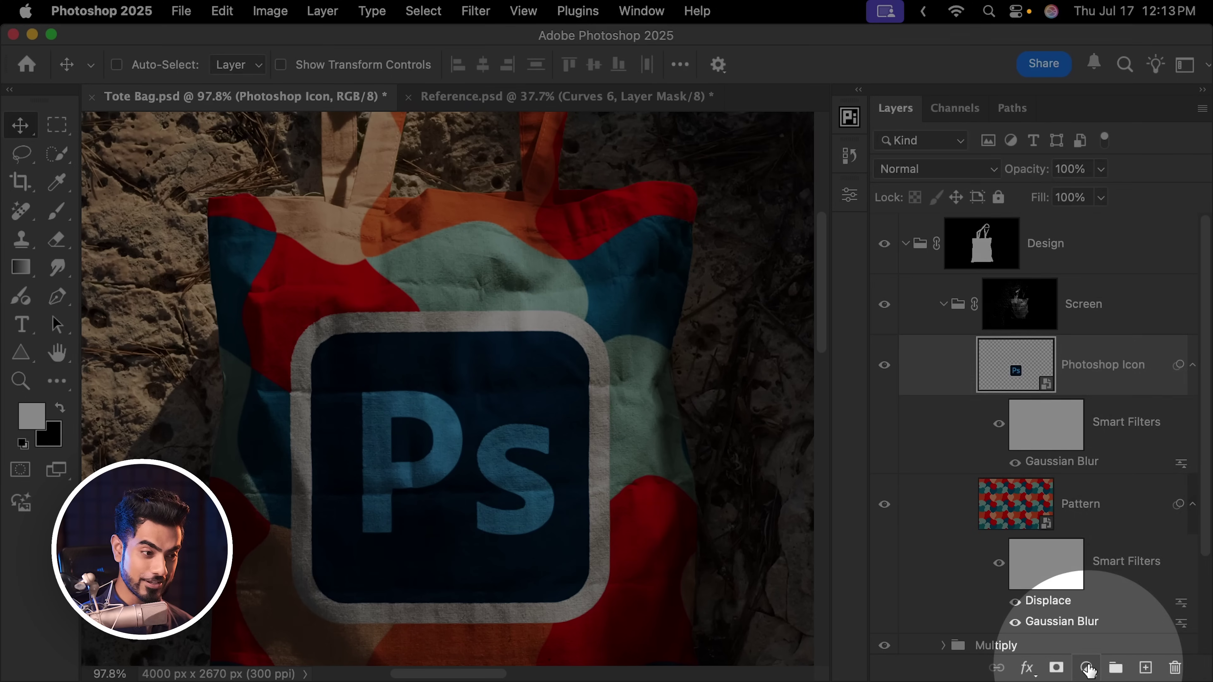
{"action": "left_click", "coordinate": [1086, 667]}
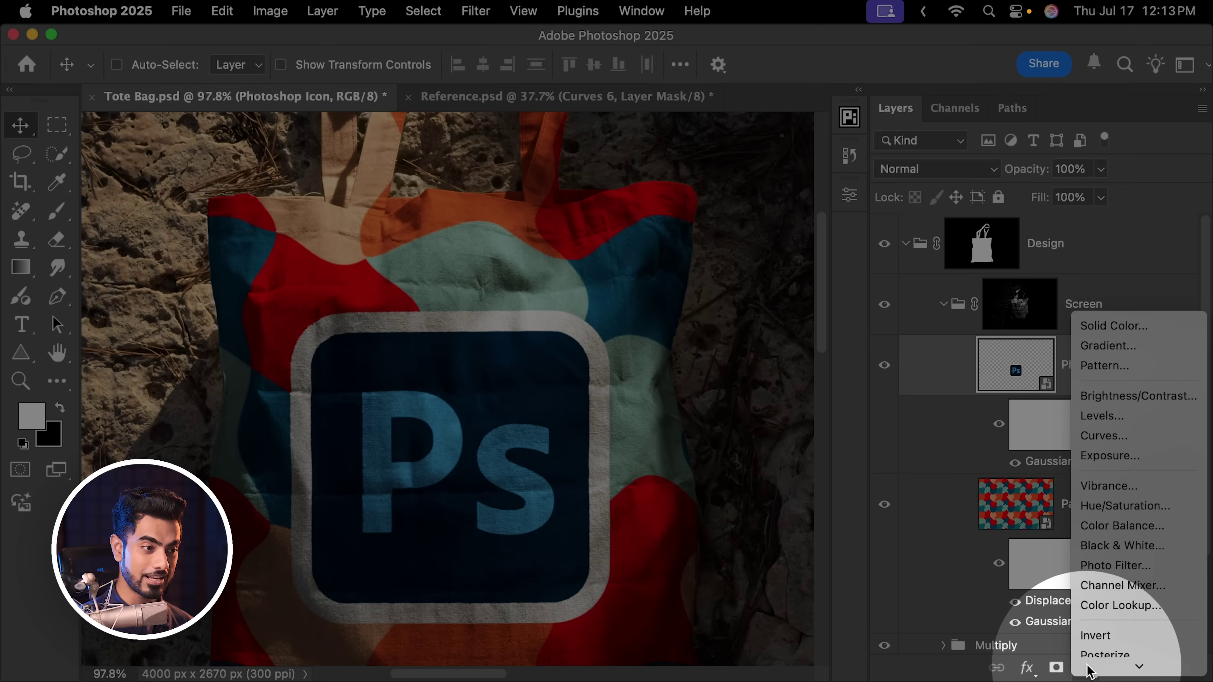
{"action": "left_click", "coordinate": [1098, 396]}
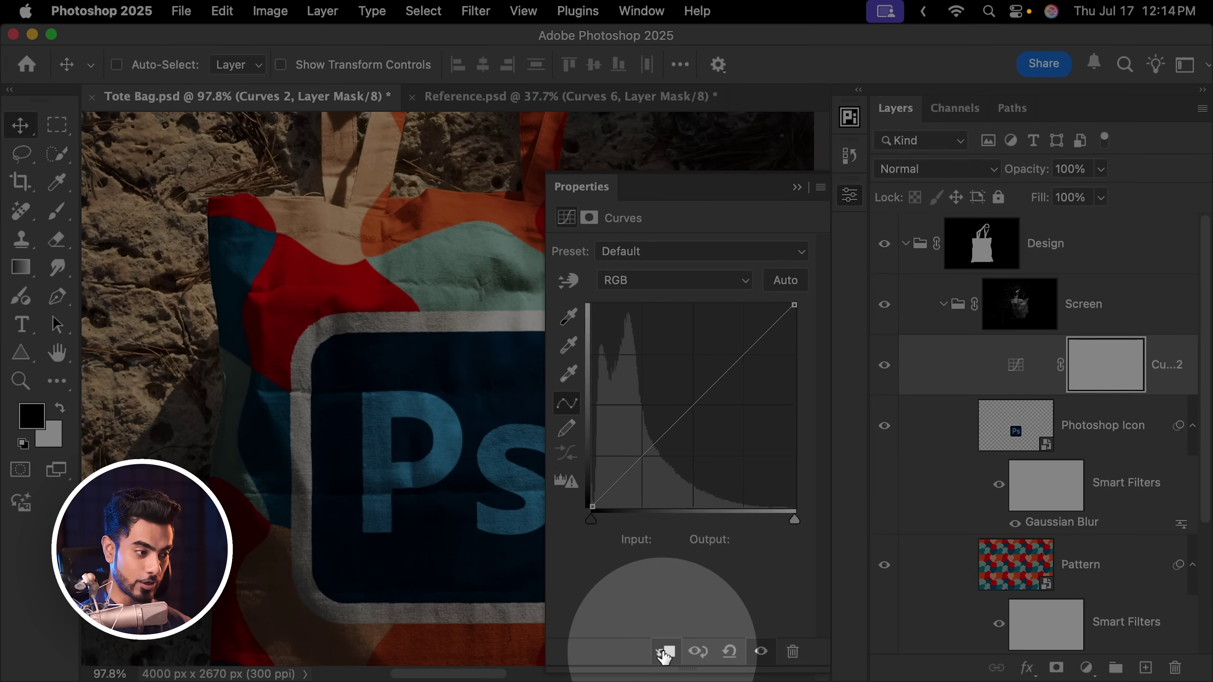
{"action": "left_click", "coordinate": [663, 656]}
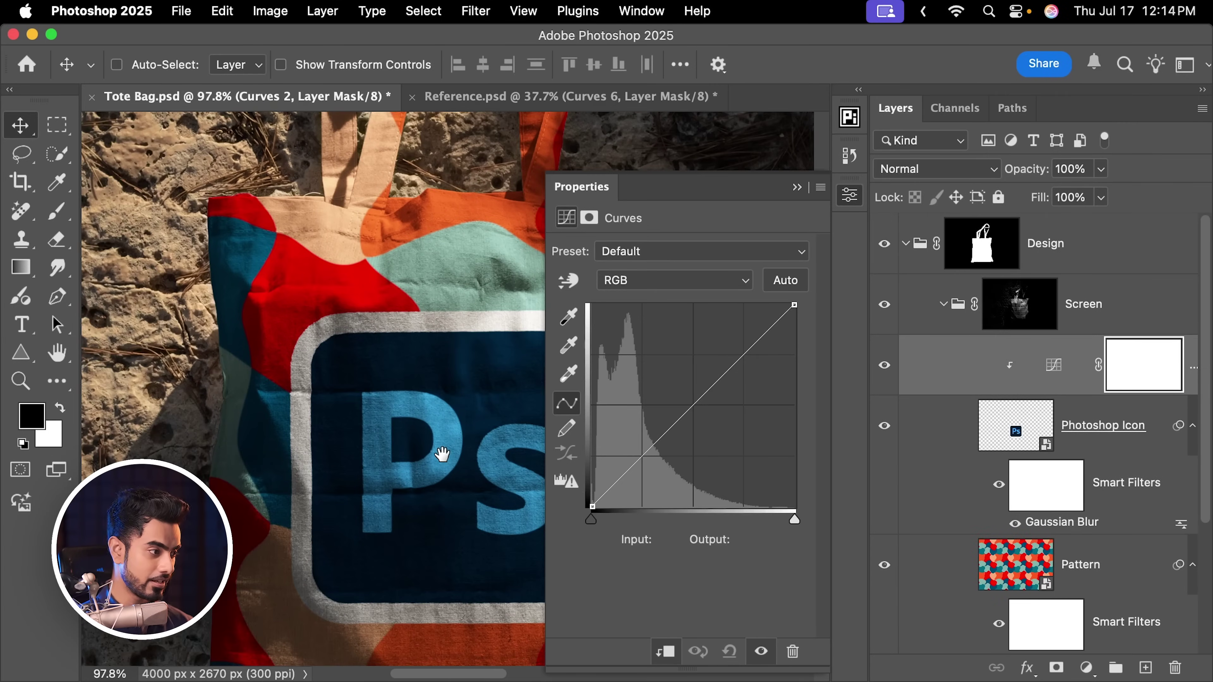
Lift the black point of the clipped Curves adjustment's RGB curve to an output of 32
{"action": "left_click_drag", "start_coordinate": [438, 455], "coordinate": [314, 446]}
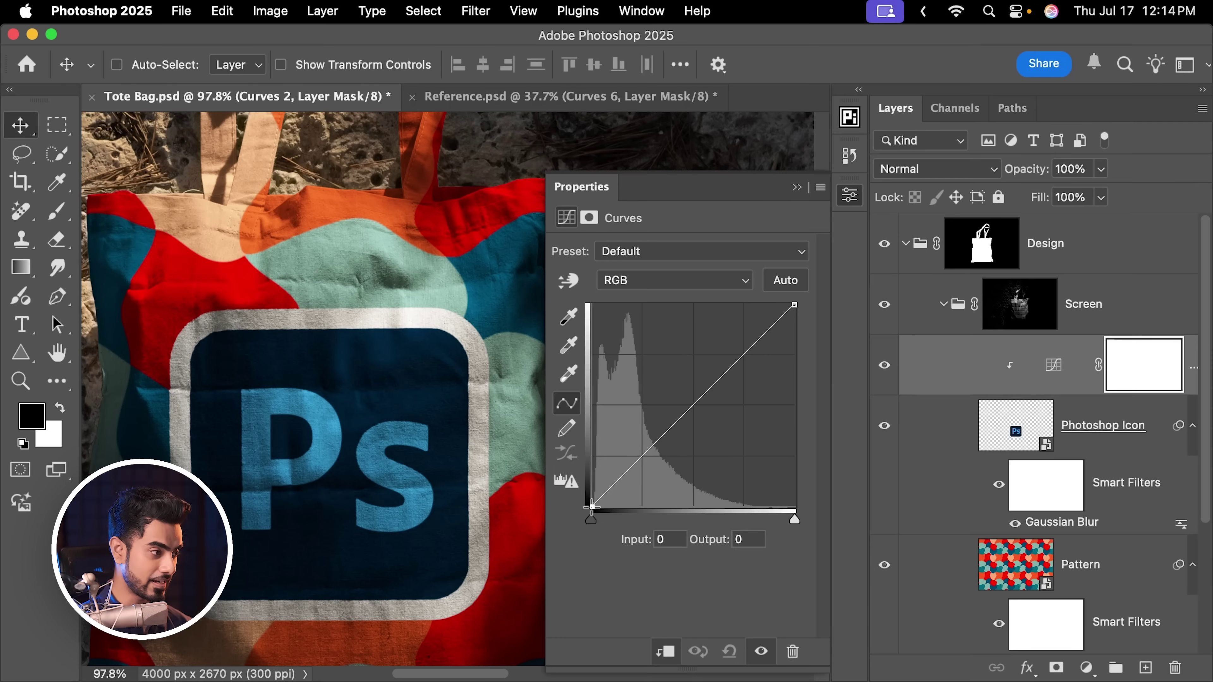
{"action": "left_click_drag", "start_coordinate": [591, 507], "coordinate": [592, 467]}
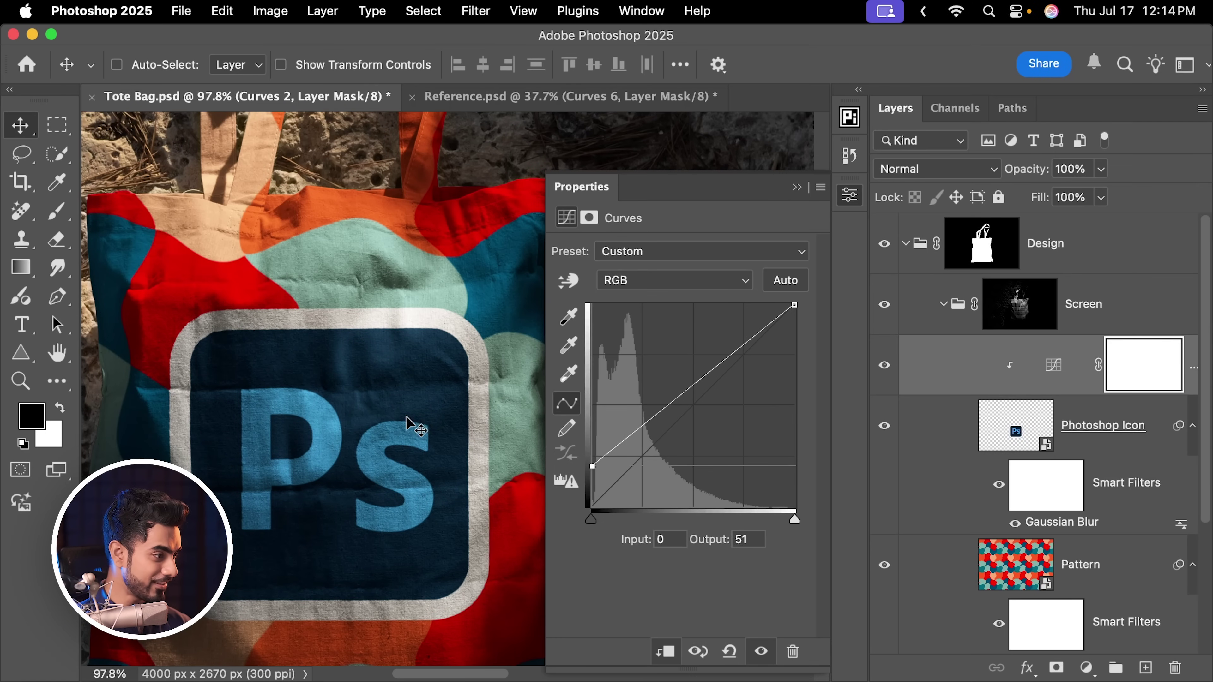
{"action": "scroll", "coordinate": [388, 405], "scroll_direction": "down", "scroll_amount": 5}
{"action": "scroll", "coordinate": [393, 444], "scroll_direction": "up", "scroll_amount": 5}
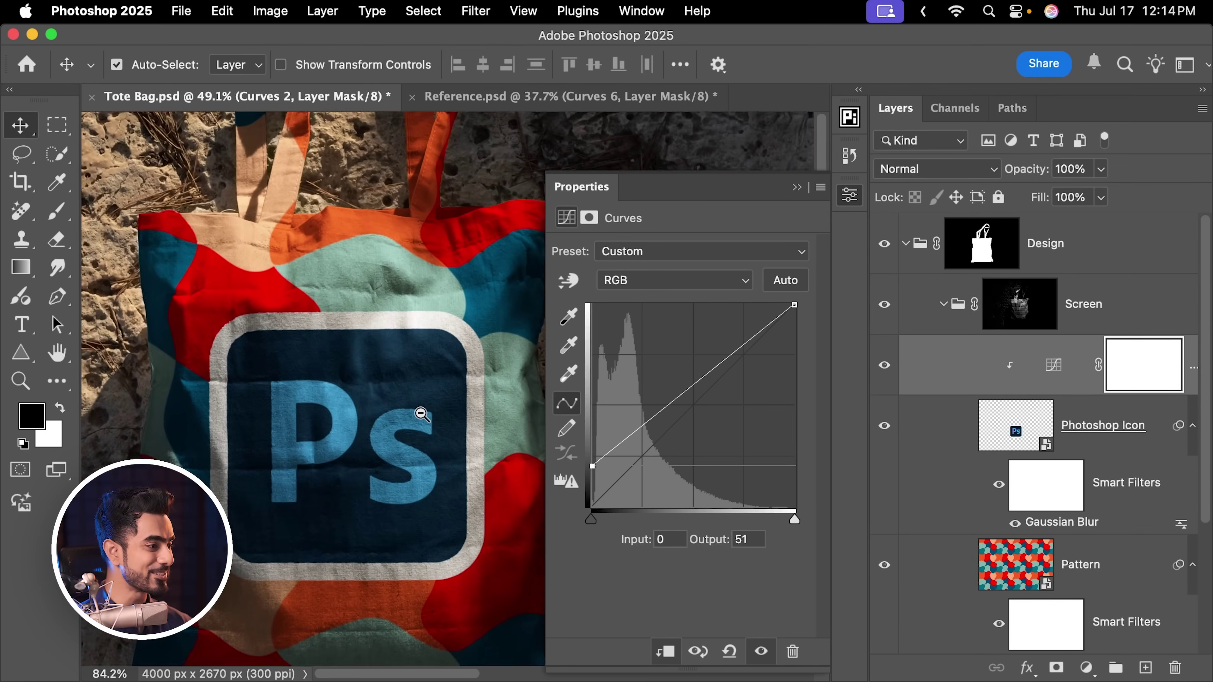
{"action": "mouse_move", "coordinate": [591, 477]}
{"action": "left_mouse_down"}
{"action": "mouse_move", "coordinate": [587, 509]}
{"action": "mouse_move", "coordinate": [582, 484]}
{"action": "left_mouse_up"}
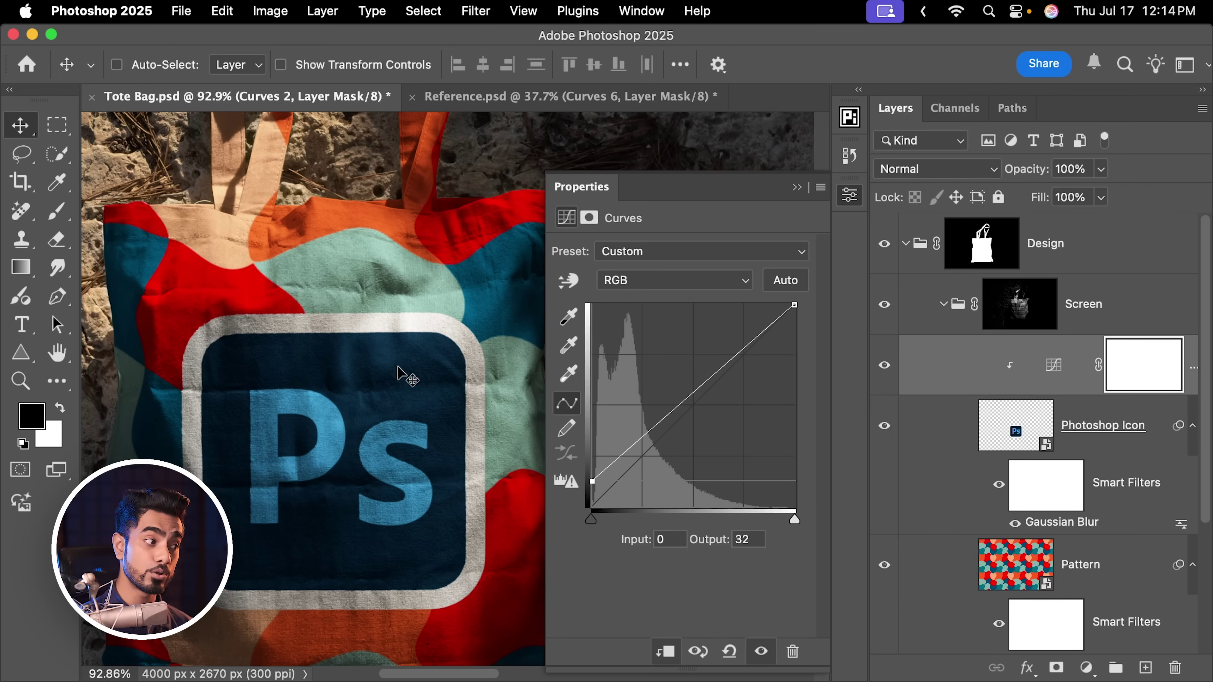
Raise the black point of the Blue curve to an output of 17 in the icon's Curves adjustment
{"action": "left_click", "coordinate": [667, 282]}
{"action": "left_click", "coordinate": [640, 341]}
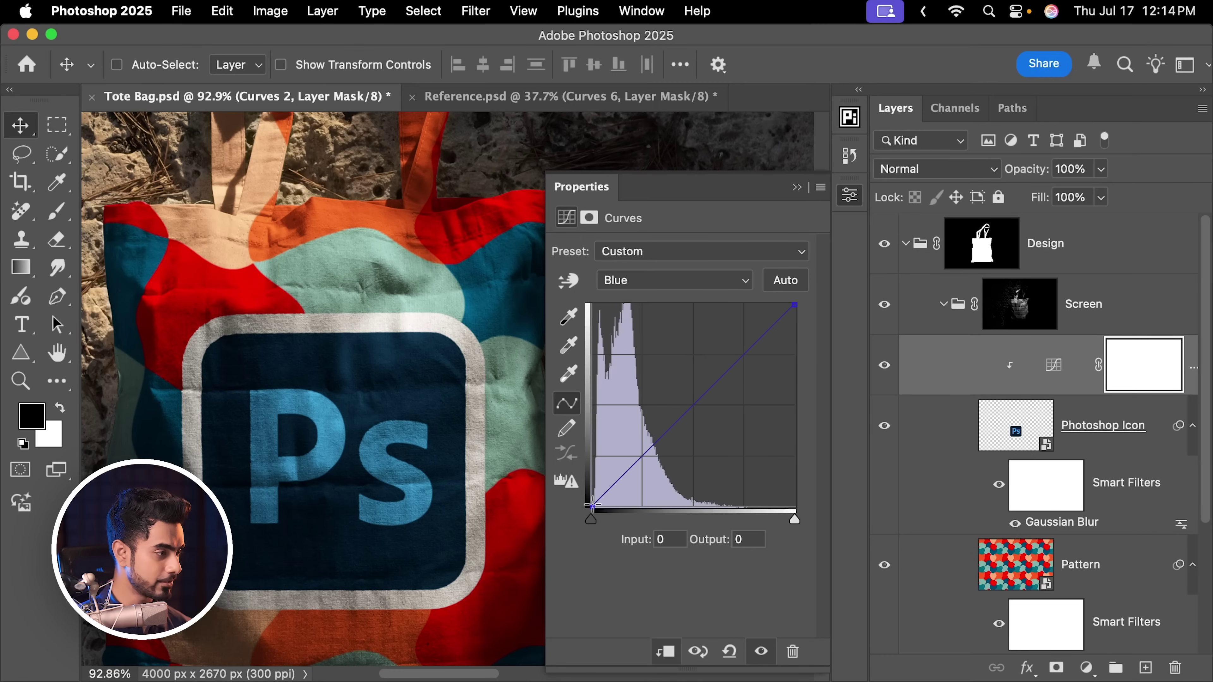
{"action": "mouse_move", "coordinate": [592, 505]}
{"action": "left_mouse_down"}
{"action": "mouse_move", "coordinate": [586, 483]}
{"action": "mouse_move", "coordinate": [584, 492]}
{"action": "left_mouse_up"}
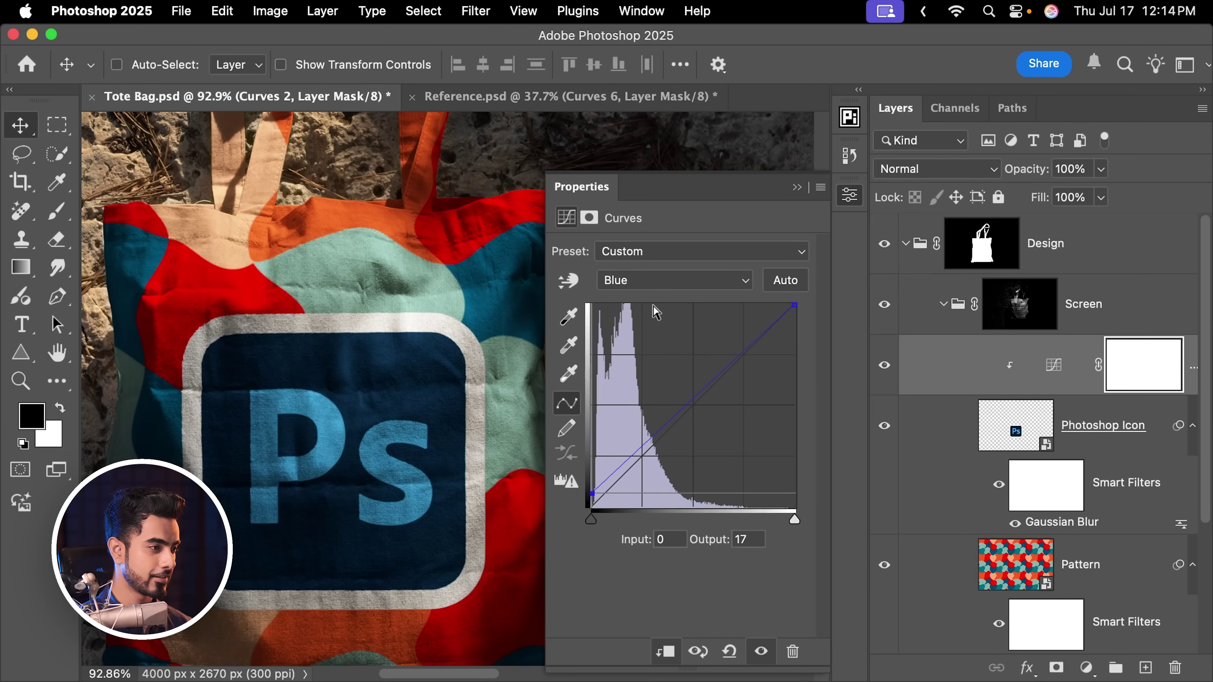
Raise the black point of the RGB curve to an output of 37 in the Screen group's icon Curves adjustment
{"action": "left_click", "coordinate": [658, 286]}
{"action": "left_click", "coordinate": [646, 221]}
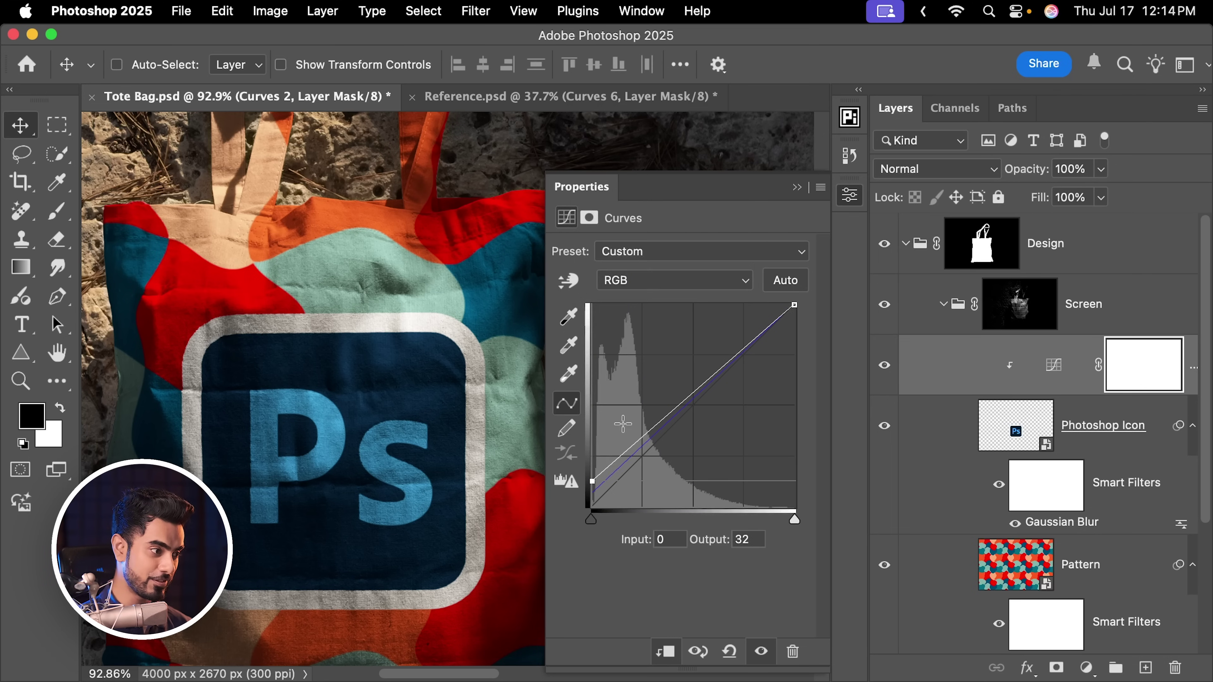
{"action": "left_click_drag", "start_coordinate": [592, 475], "coordinate": [591, 472]}
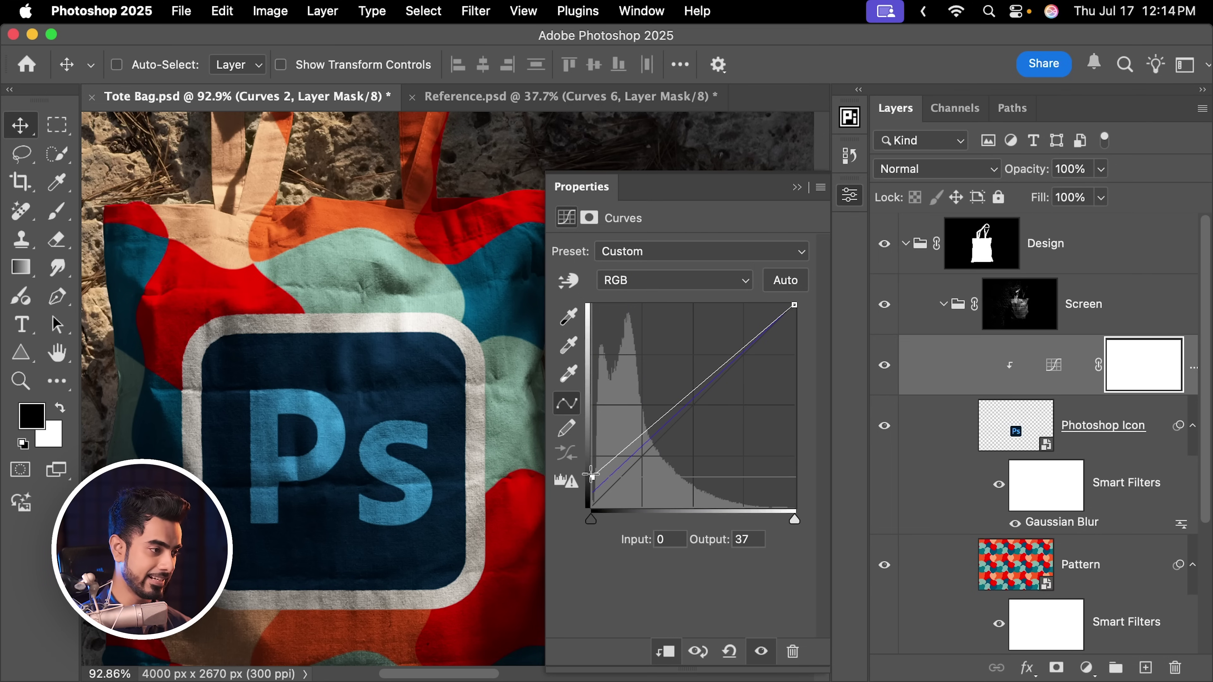
{"action": "left_click_drag", "start_coordinate": [409, 295], "coordinate": [433, 271]}
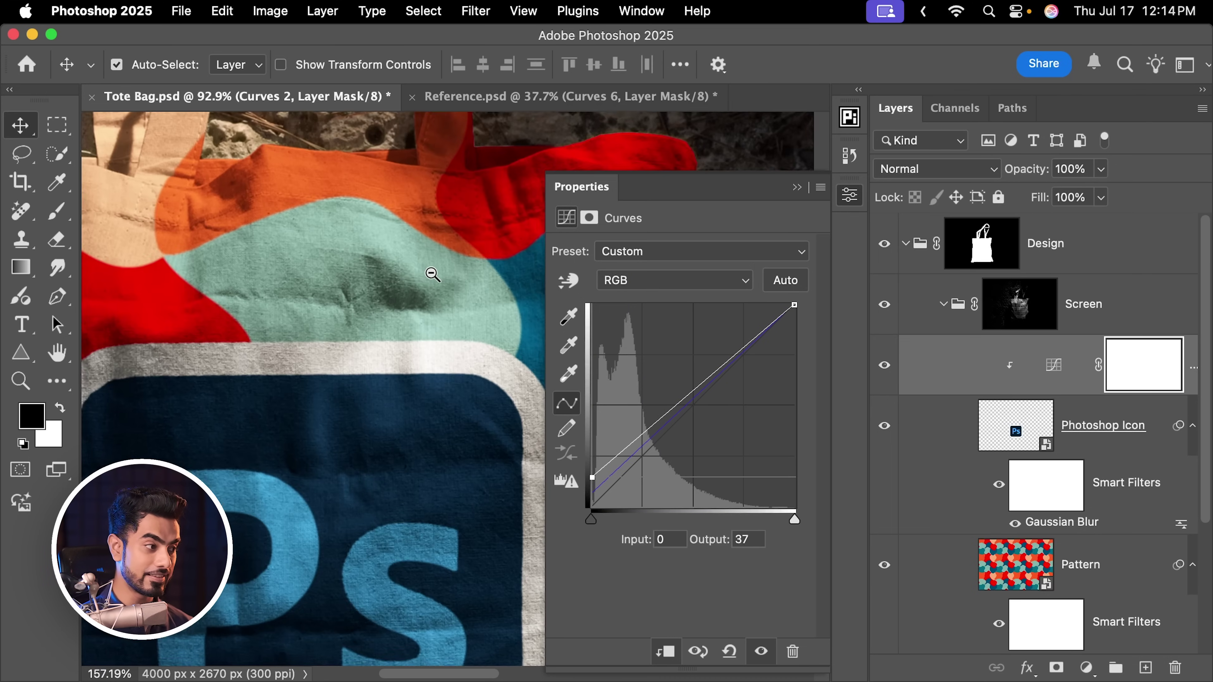
{"action": "scroll", "coordinate": [487, 367], "scroll_direction": "down", "scroll_amount": 5}
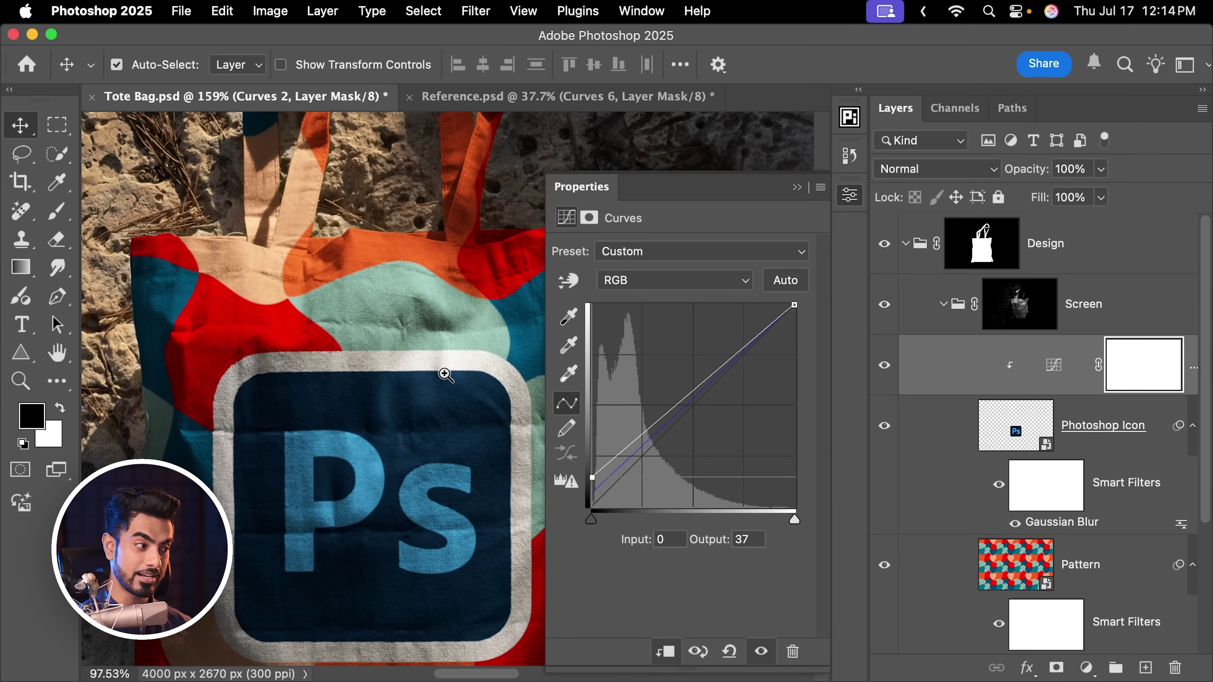
{"action": "left_click", "coordinate": [797, 187]}
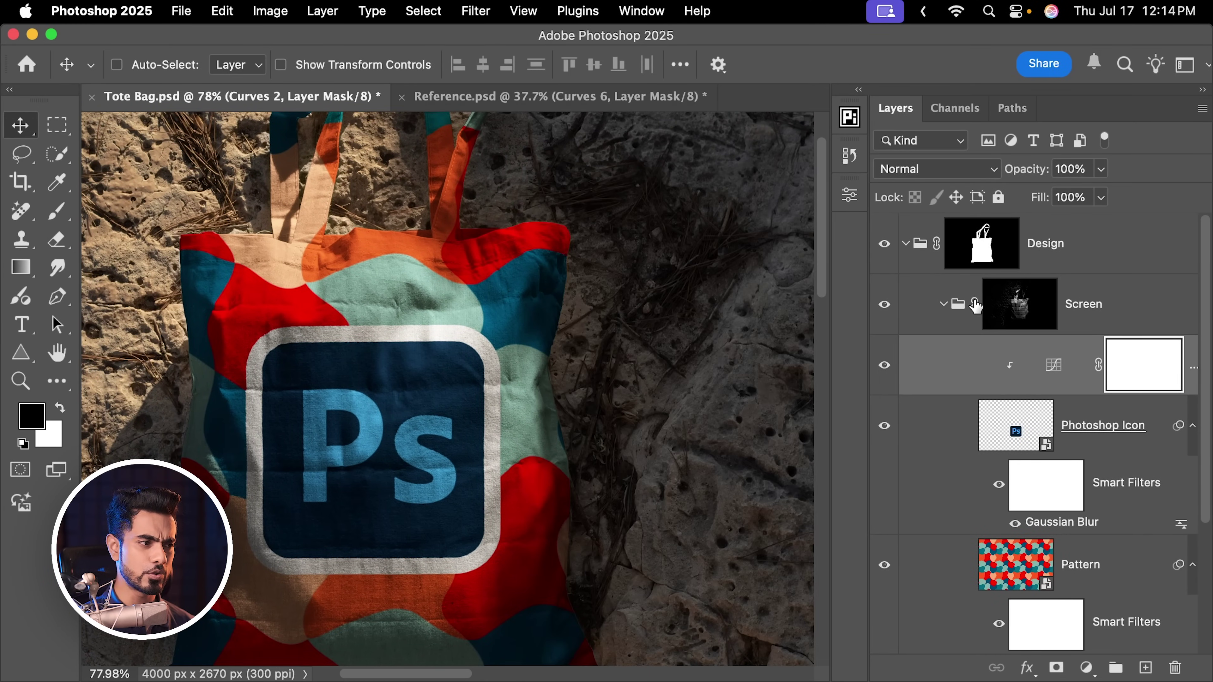
Add a Curves adjustment above the Photoshop Icon layer in the Multiply group and clip it to that layer
{"action": "left_click", "coordinate": [942, 305]}
{"action": "left_click", "coordinate": [945, 353]}
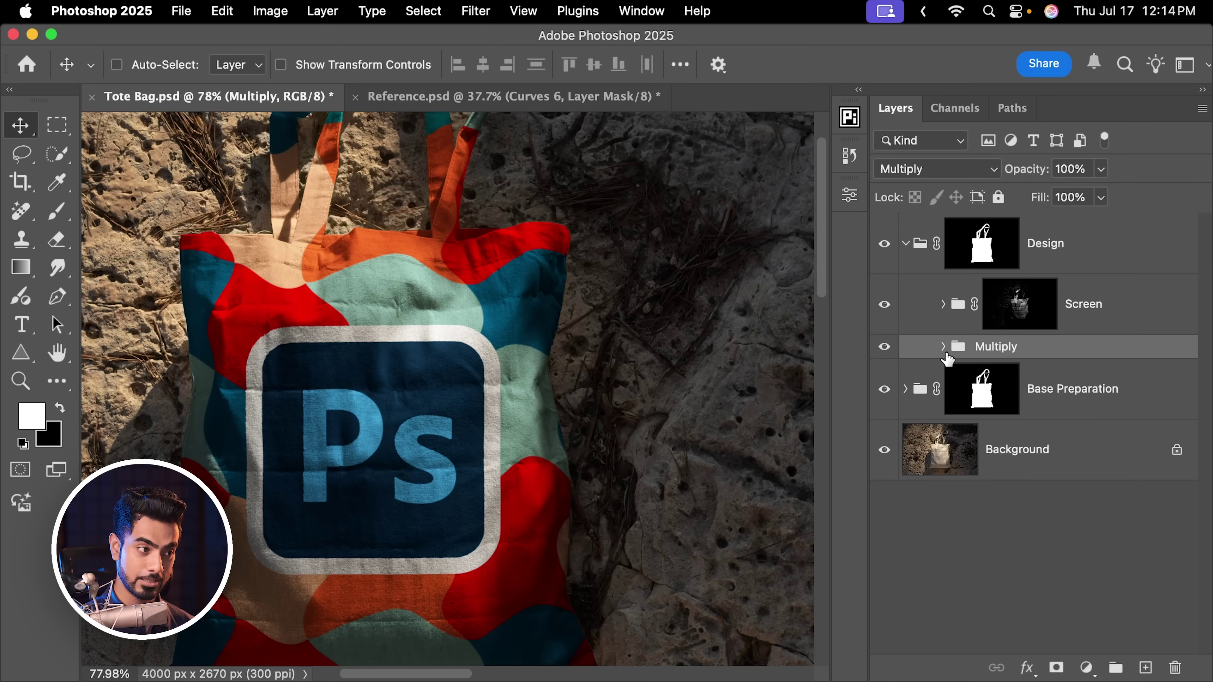
{"action": "left_click", "coordinate": [943, 347]}
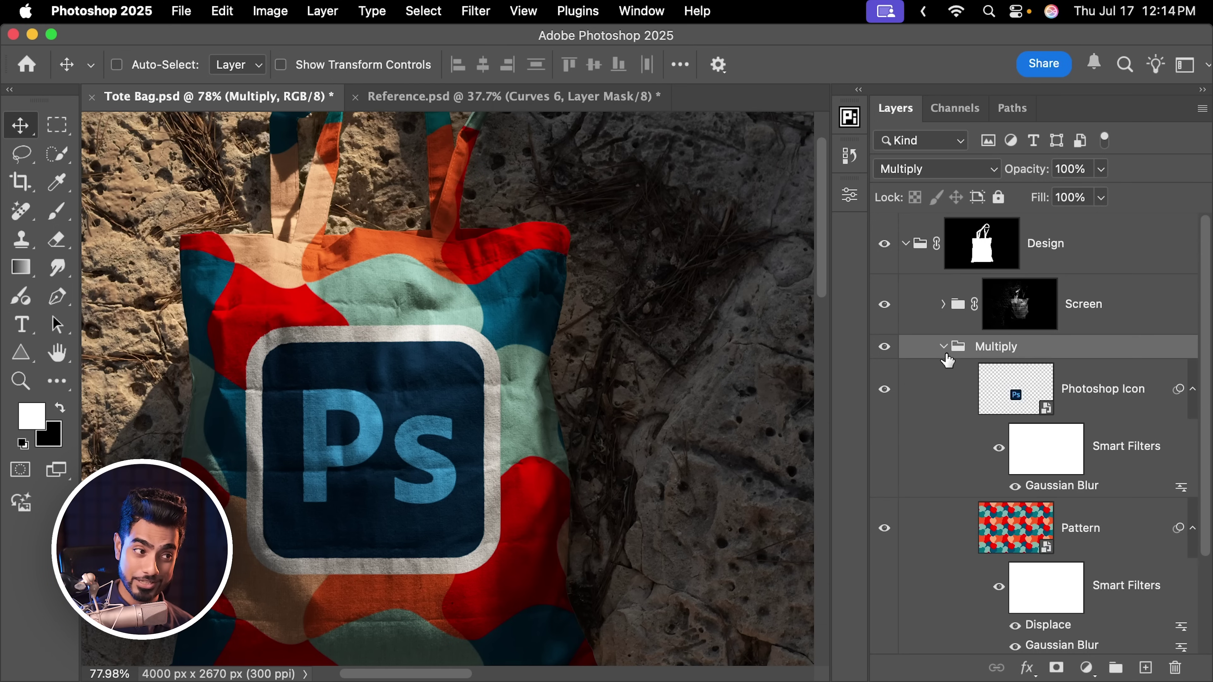
{"action": "left_click", "coordinate": [1098, 391]}
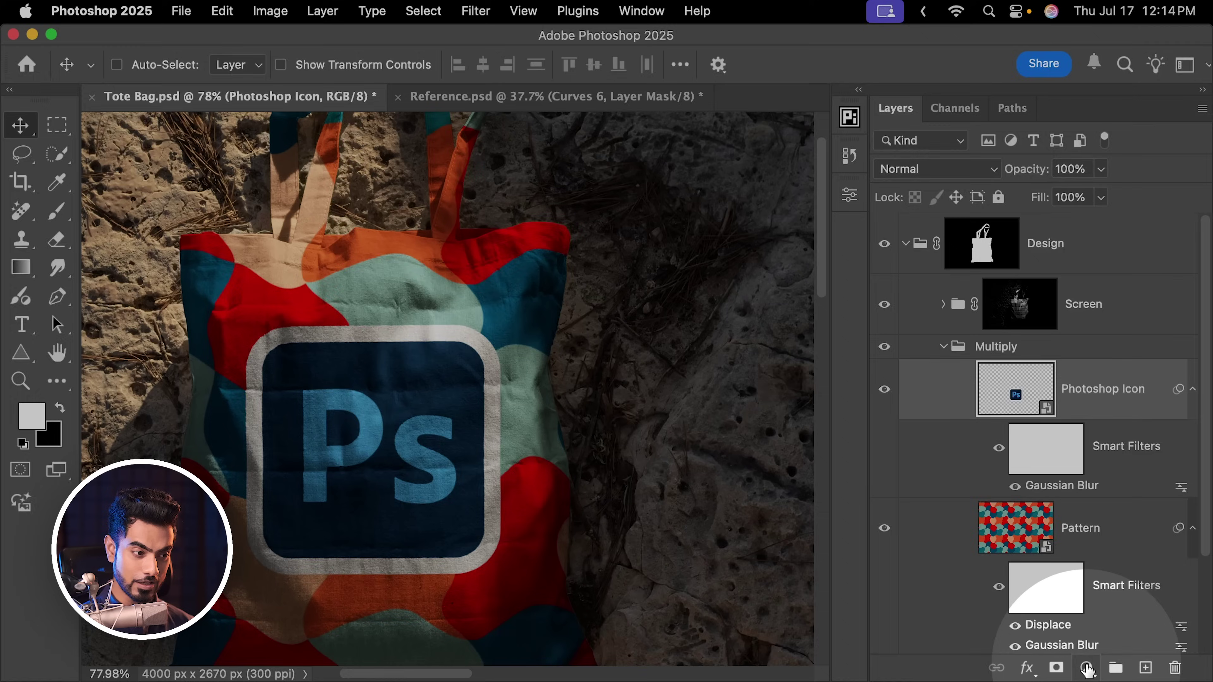
{"action": "left_click", "coordinate": [1086, 668]}
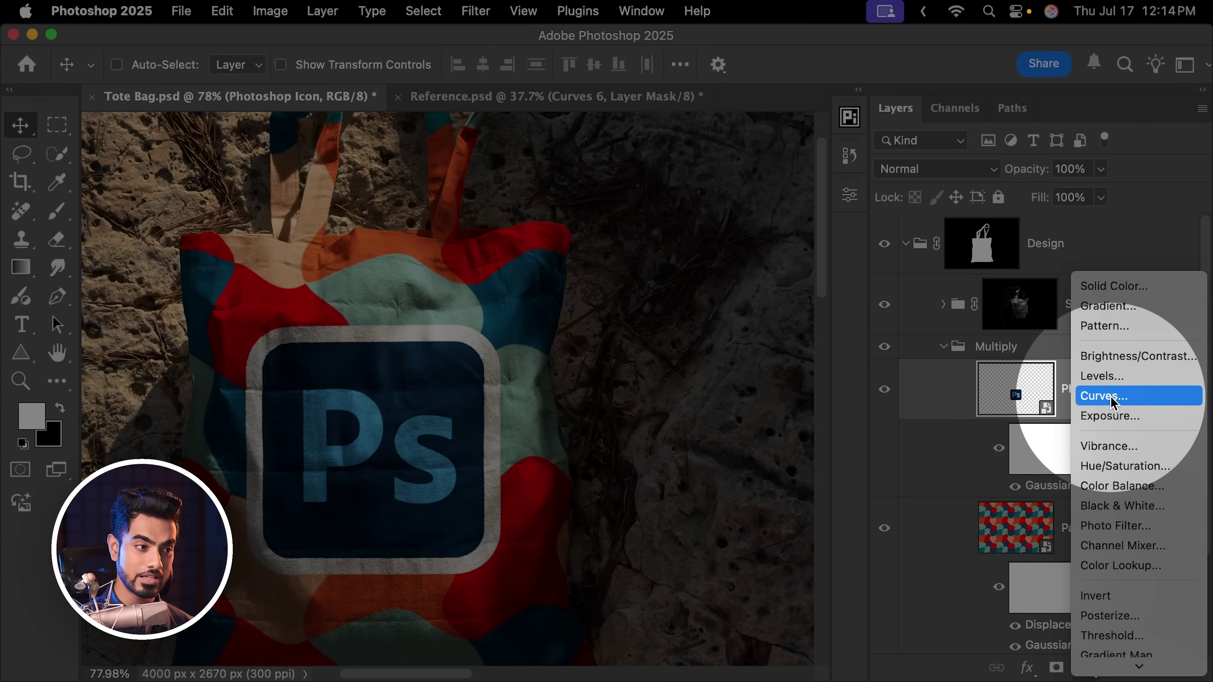
{"action": "left_click", "coordinate": [1103, 396]}
{"action": "left_click_drag", "start_coordinate": [1110, 401], "coordinate": [1005, 443]}
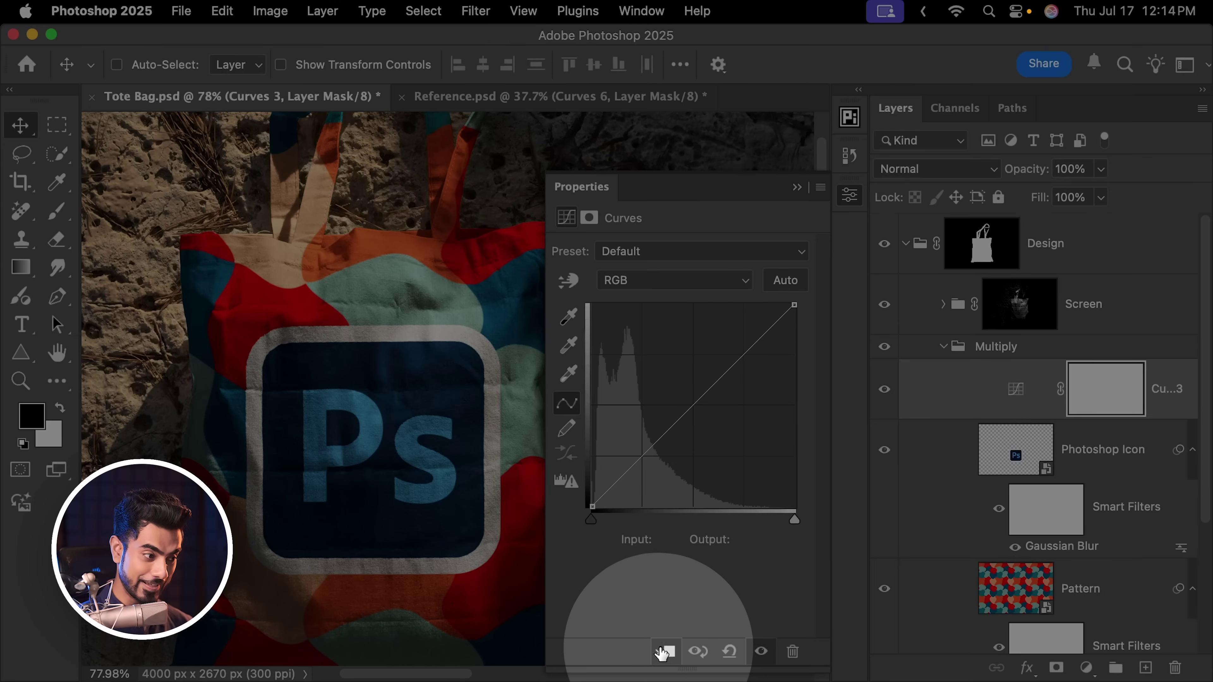
{"action": "left_click", "coordinate": [665, 652]}
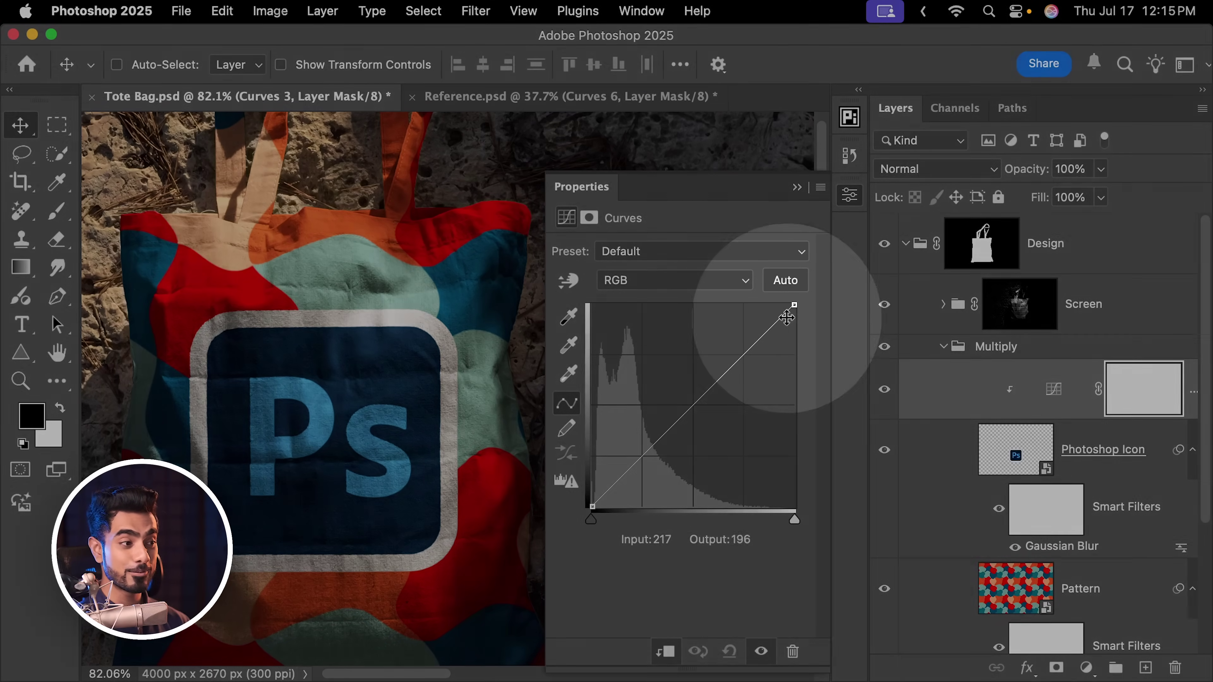
Lower the RGB white point of the Multiply group's icon Curves adjustment to an output of 231
{"action": "left_click", "coordinate": [795, 305]}
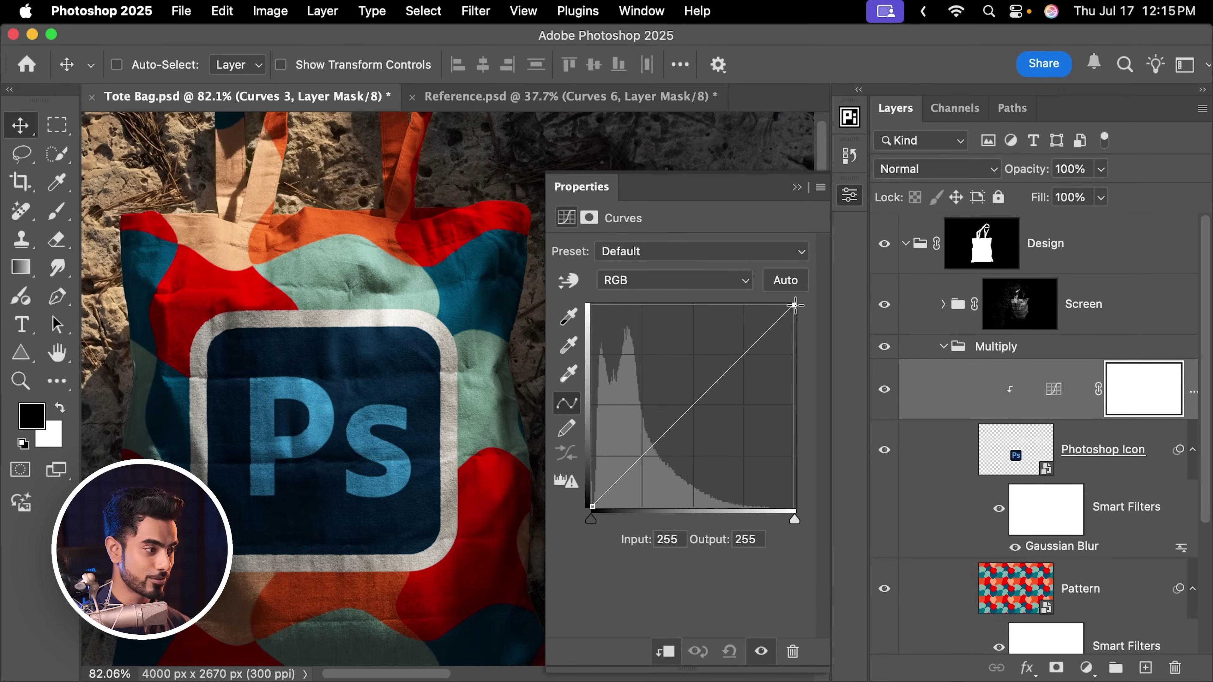
{"action": "mouse_move", "coordinate": [795, 304]}
{"action": "left_mouse_down"}
{"action": "mouse_move", "coordinate": [801, 345]}
{"action": "mouse_move", "coordinate": [801, 307]}
{"action": "mouse_move", "coordinate": [804, 325]}
{"action": "left_mouse_up"}
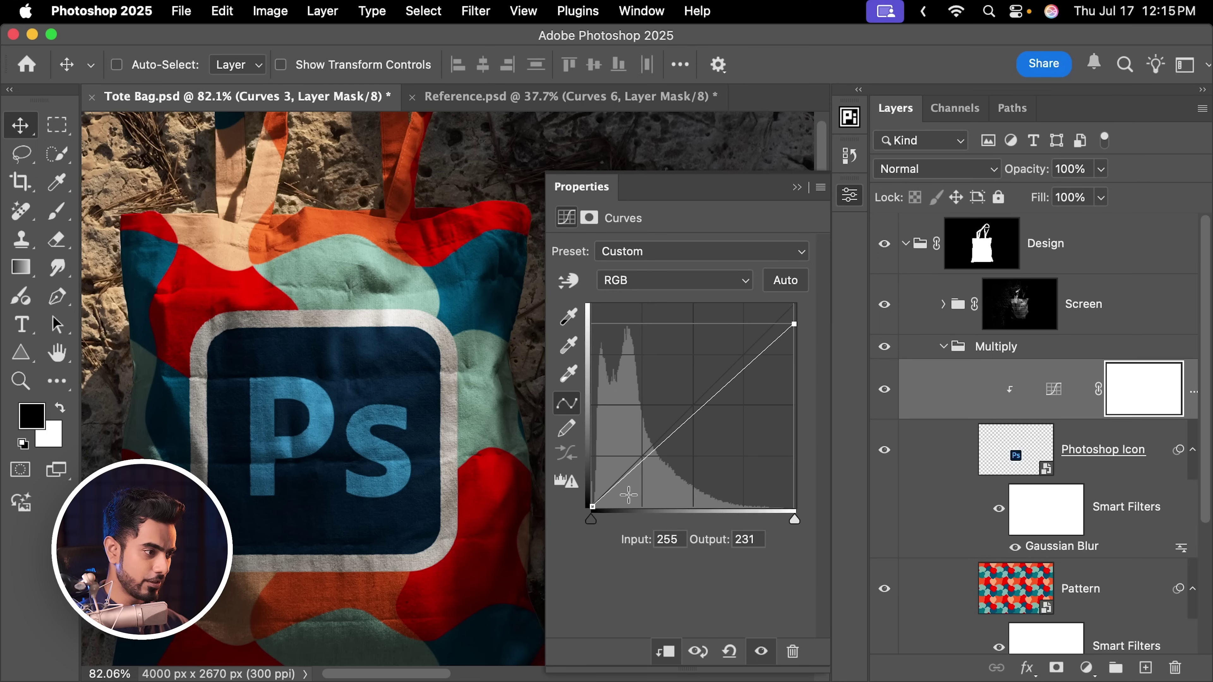
{"action": "mouse_move", "coordinate": [593, 505]}
{"action": "left_mouse_down"}
{"action": "mouse_move", "coordinate": [587, 480]}
{"action": "mouse_move", "coordinate": [576, 510]}
{"action": "left_mouse_up"}
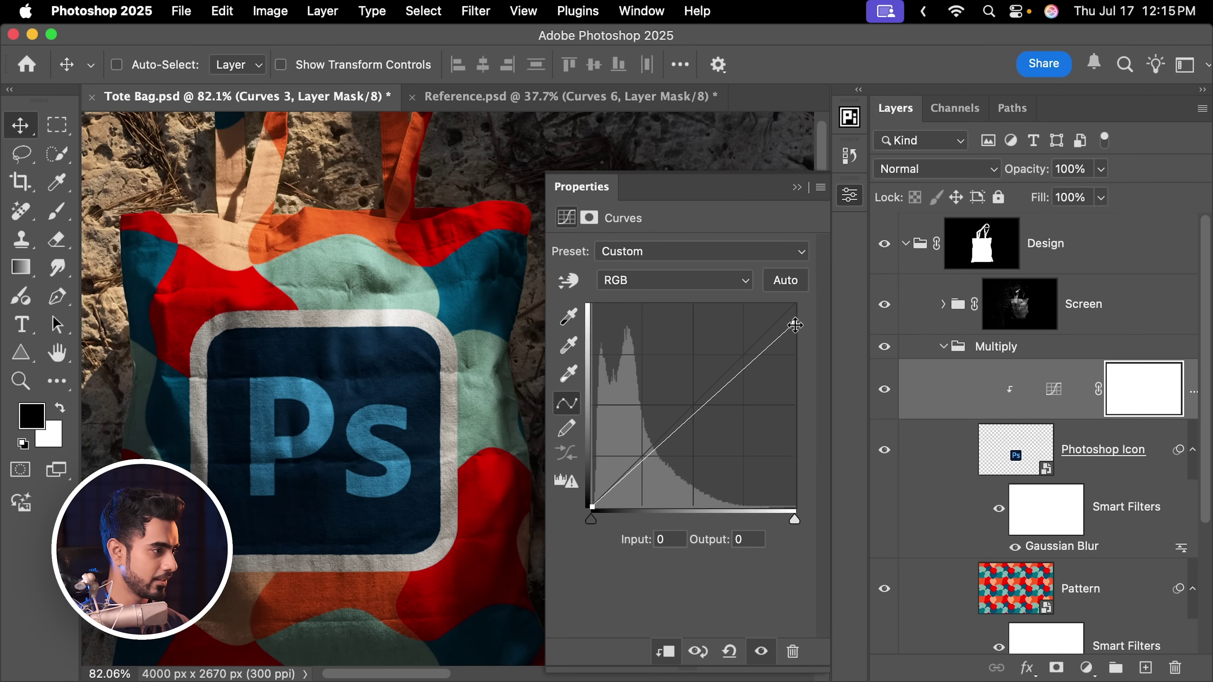
{"action": "left_click_drag", "start_coordinate": [795, 325], "coordinate": [794, 325]}
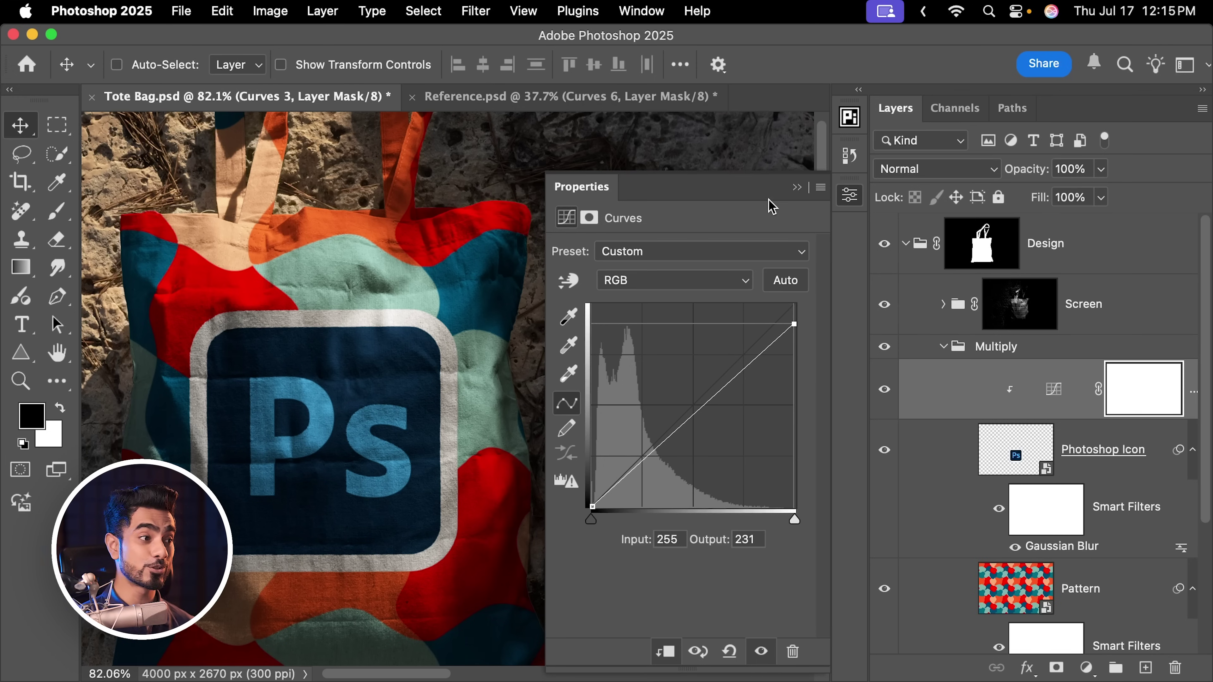
{"action": "left_click", "coordinate": [799, 188]}
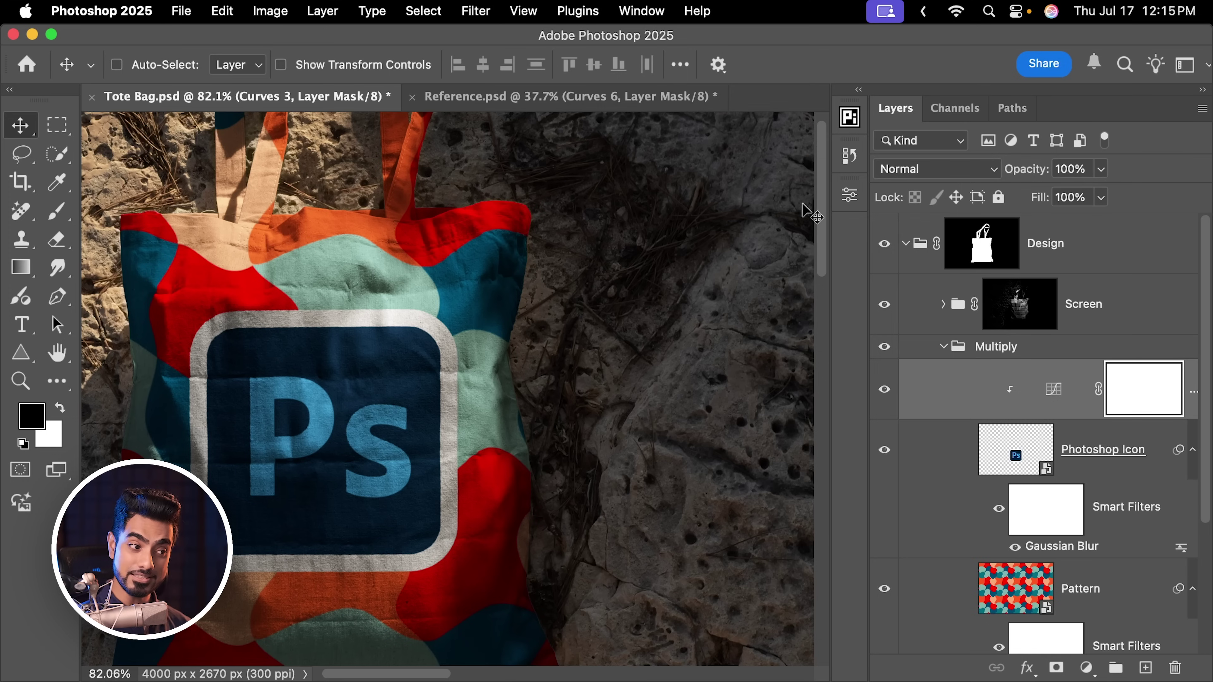
Add a Curves adjustment above the Pattern layer in the Multiply group and clip it to that layer
{"action": "left_click", "coordinate": [1082, 584]}
{"action": "scroll", "coordinate": [1089, 597], "scroll_direction": "down", "scroll_amount": 2}
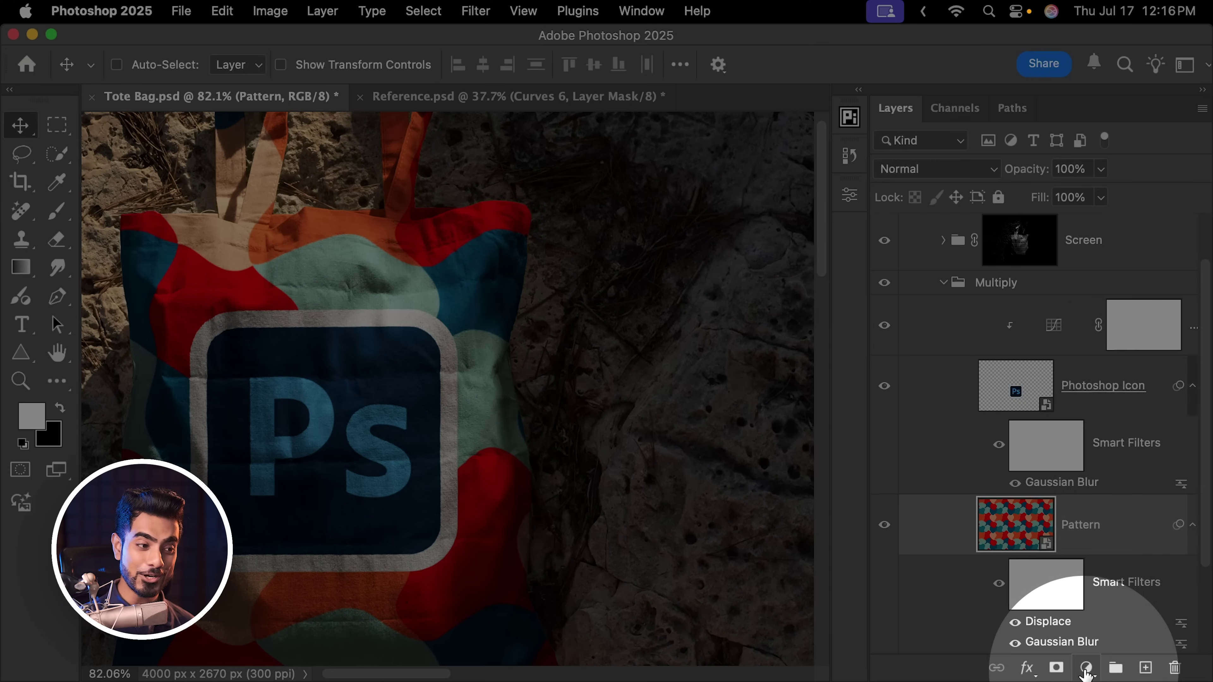
{"action": "left_click", "coordinate": [1085, 666]}
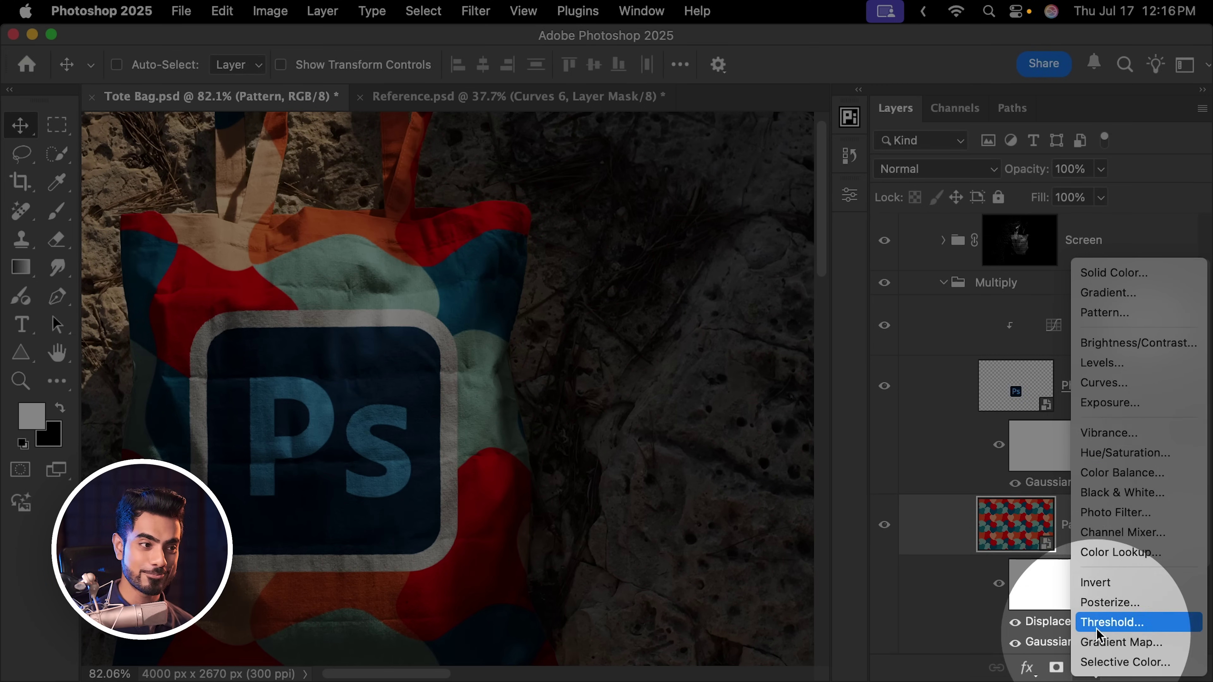
{"action": "left_click", "coordinate": [1100, 384]}
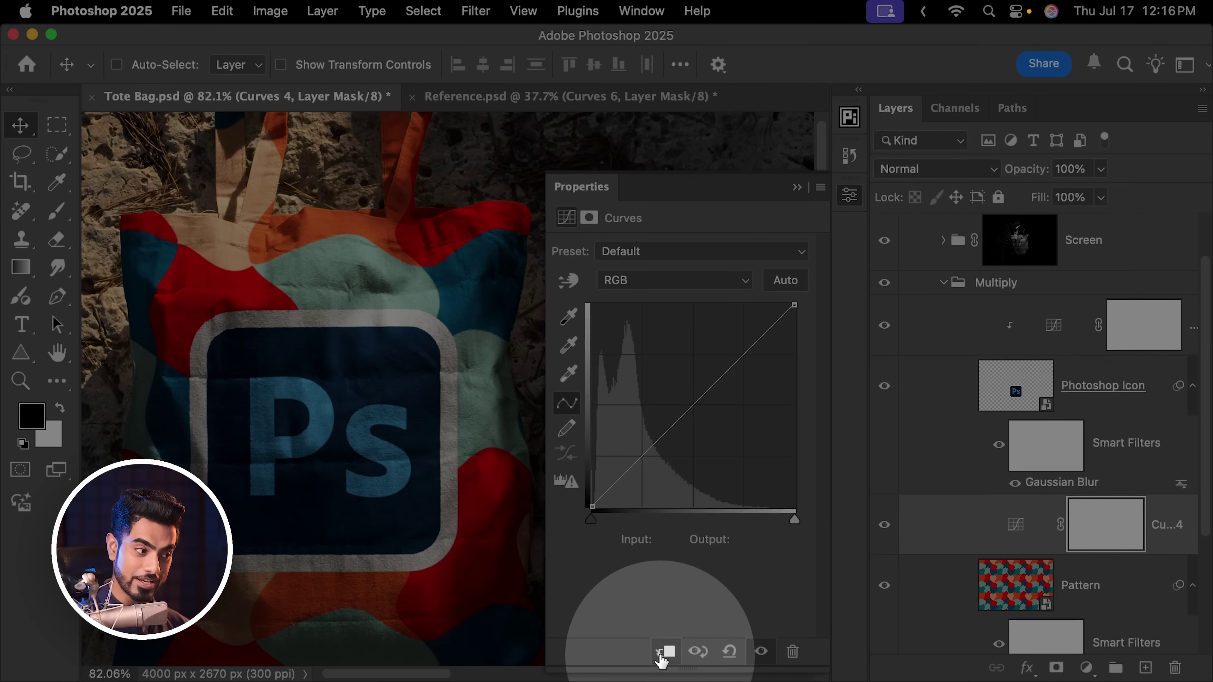
{"action": "left_click", "coordinate": [665, 651]}
Lower the RGB white point of the Pattern's clipped Curves adjustment slightly, and collapse the Multiply and Design groups
{"action": "scroll", "coordinate": [408, 423], "scroll_direction": "down", "scroll_amount": 2}
{"action": "left_click_drag", "start_coordinate": [794, 304], "coordinate": [803, 325]}
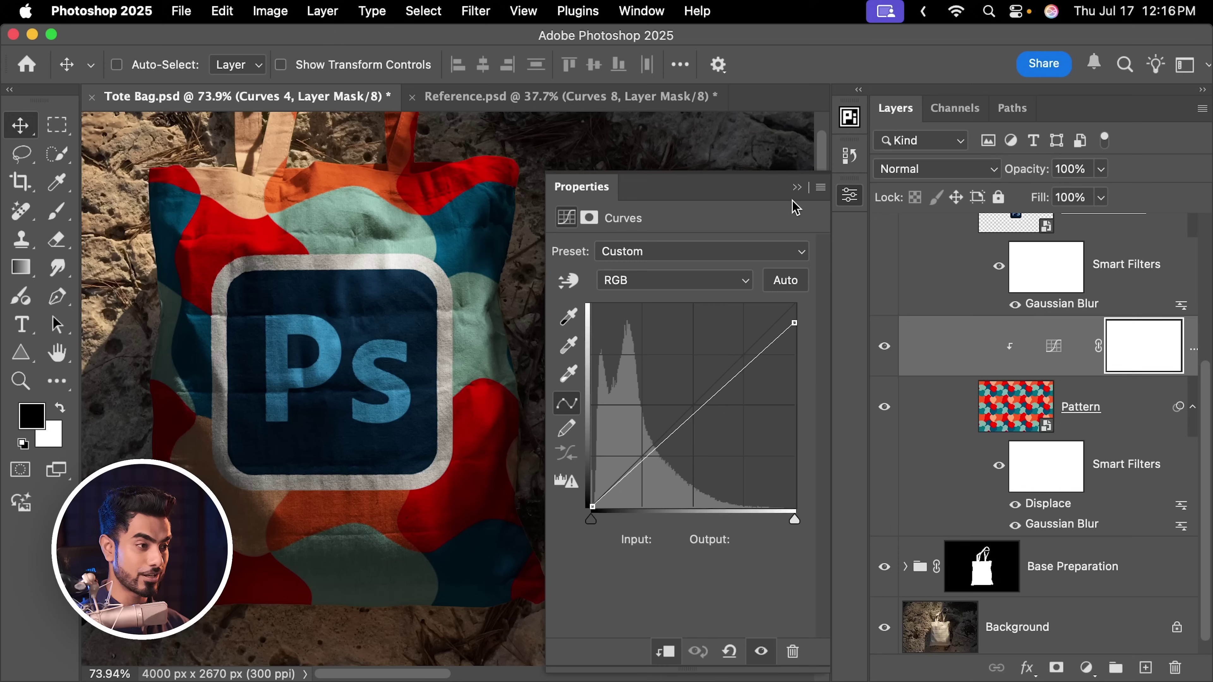
{"action": "left_click", "coordinate": [797, 188]}
{"action": "left_click_drag", "start_coordinate": [1207, 391], "coordinate": [1210, 239]}
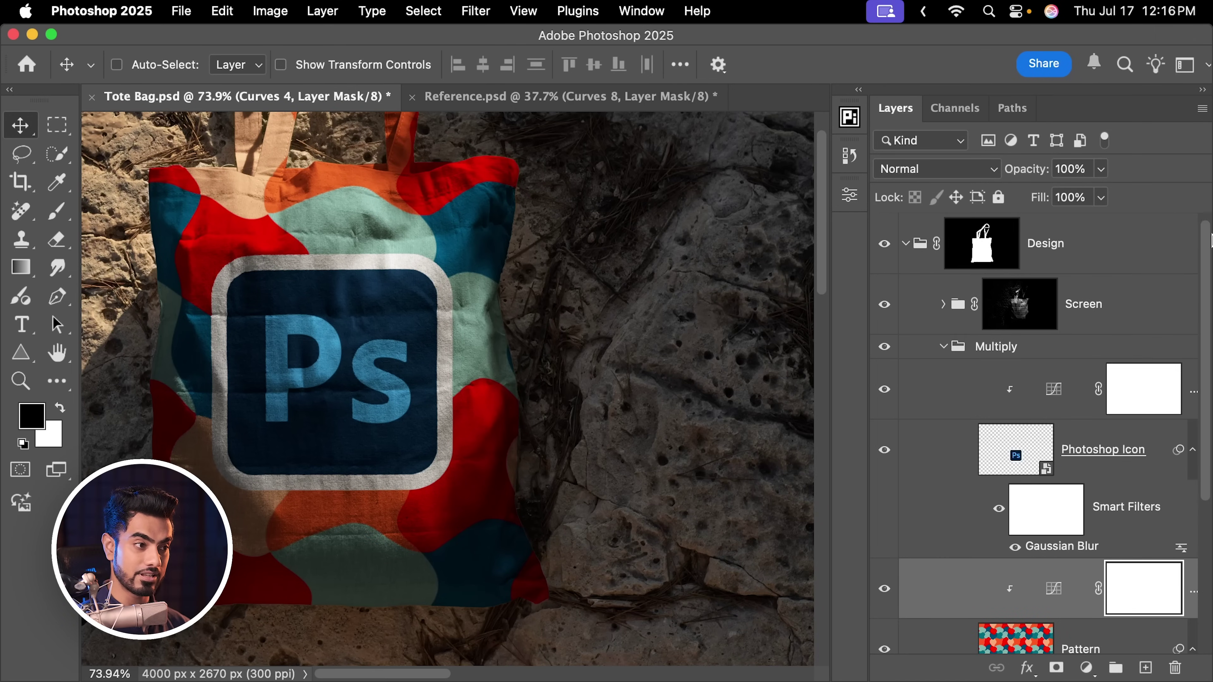
{"action": "left_click", "coordinate": [943, 347]}
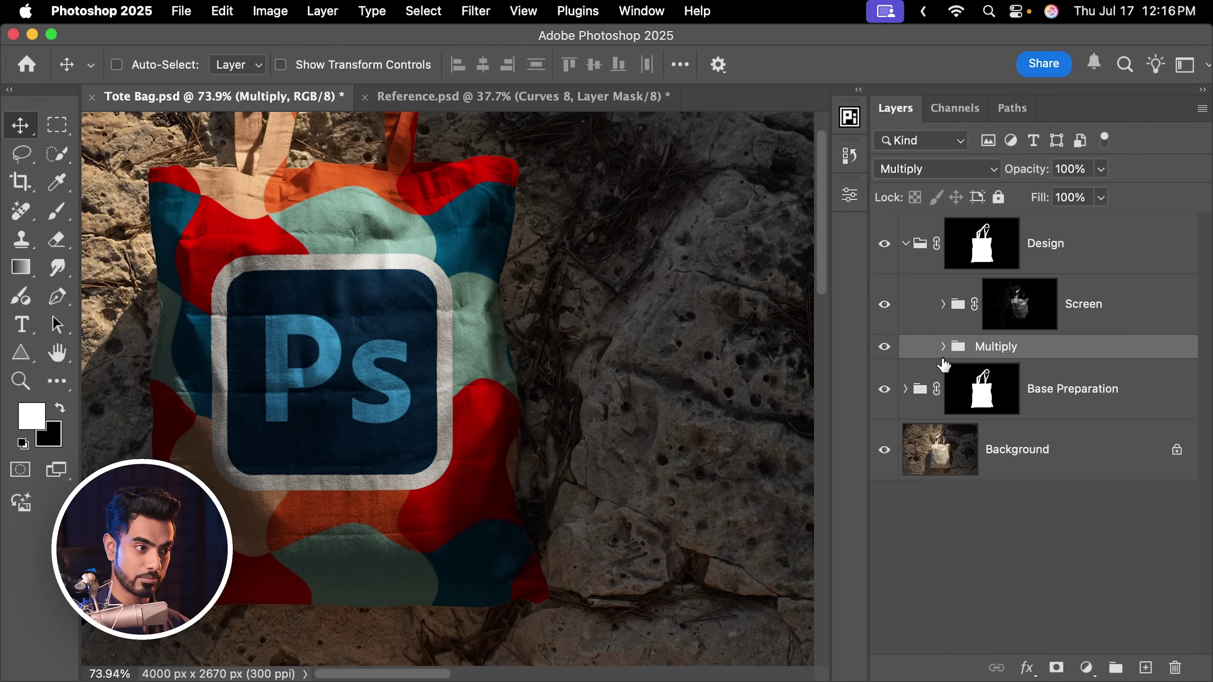
{"action": "left_click", "coordinate": [904, 246]}
Compare the original background with the mockup by isolating the Background, and restoring the Base Preparation and Design groups one by one
{"action": "key", "text": "super+0"}
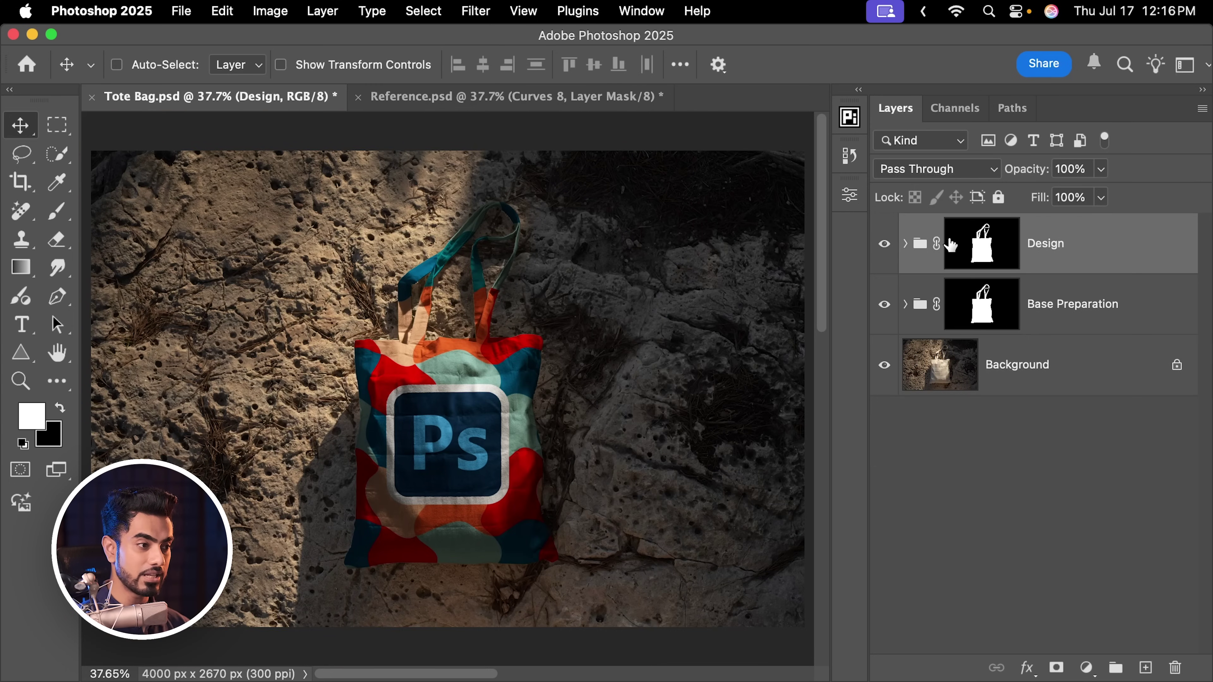
{"action": "left_click", "coordinate": [883, 367], "text": "alt"}
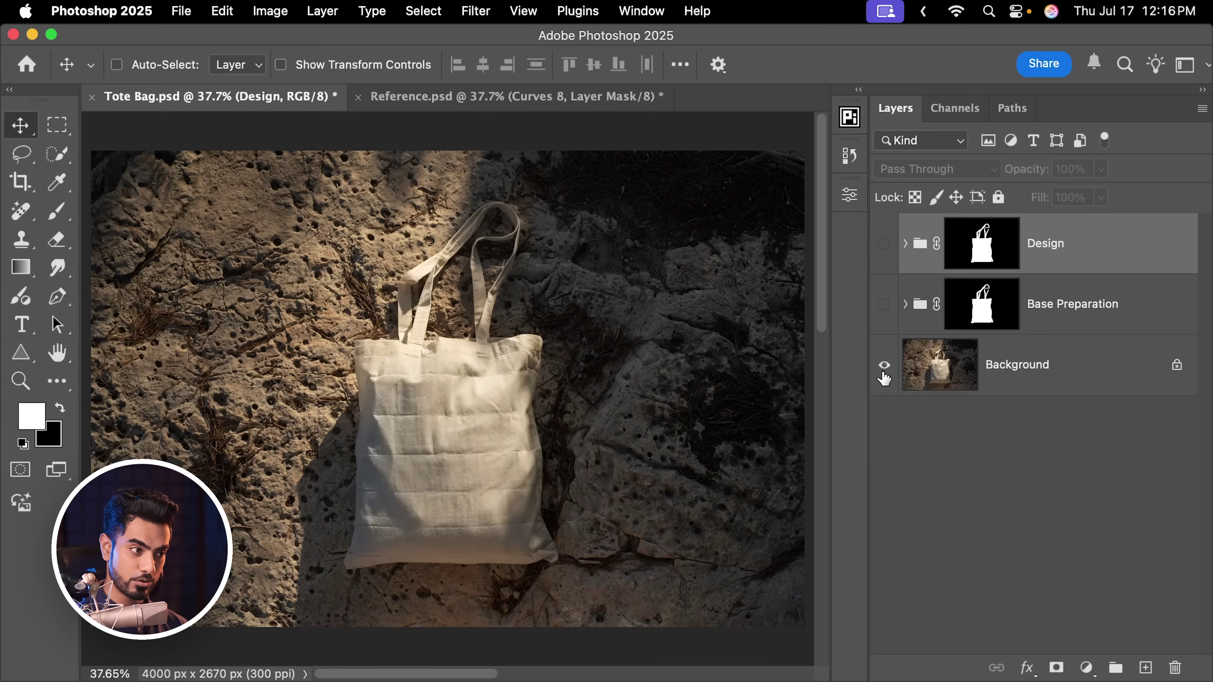
{"action": "left_click", "coordinate": [884, 304]}
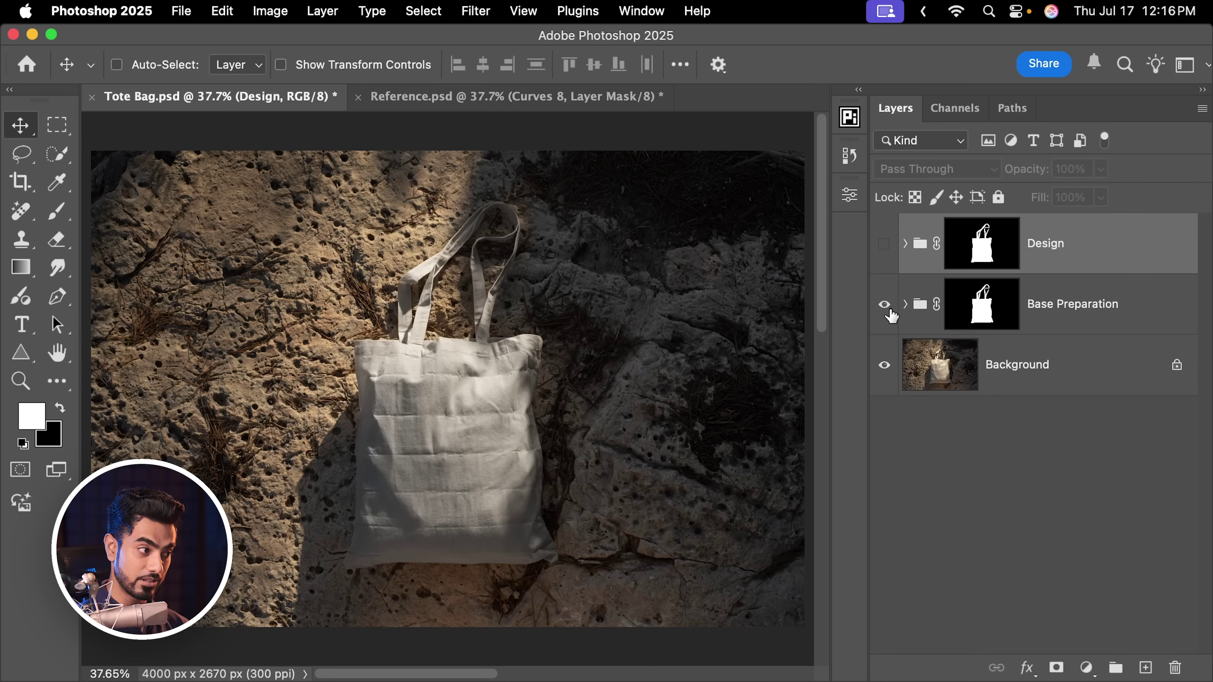
{"action": "left_click", "coordinate": [885, 244]}
{"action": "scroll", "coordinate": [514, 379], "scroll_direction": "up", "scroll_amount": 2, "text": "alt"}
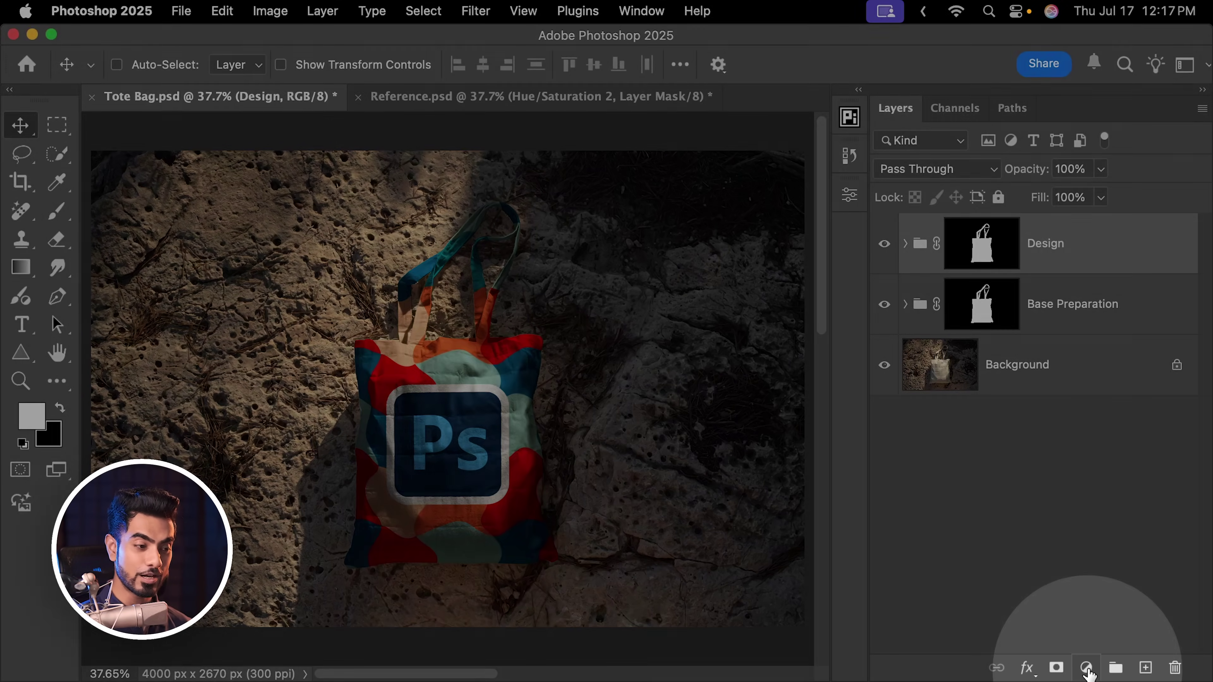
Add a Curves adjustment above the Design group and move its RGB white point to an input of 230
{"action": "left_click", "coordinate": [1089, 671]}
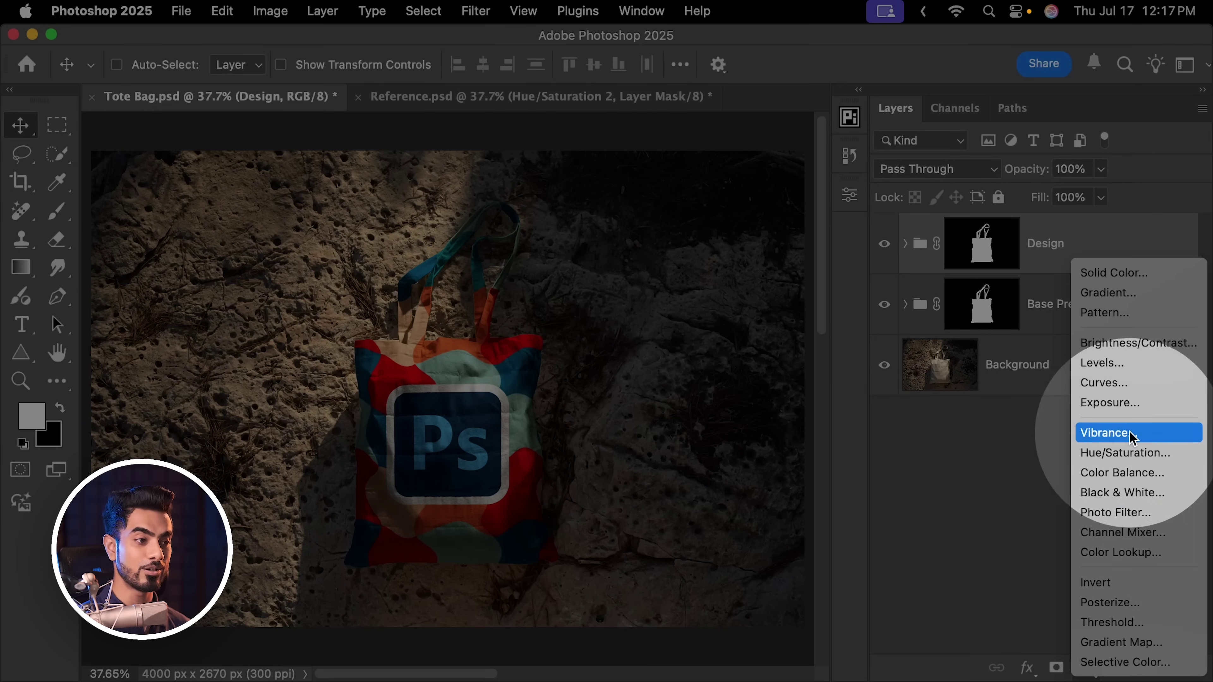
{"action": "left_click", "coordinate": [1137, 391]}
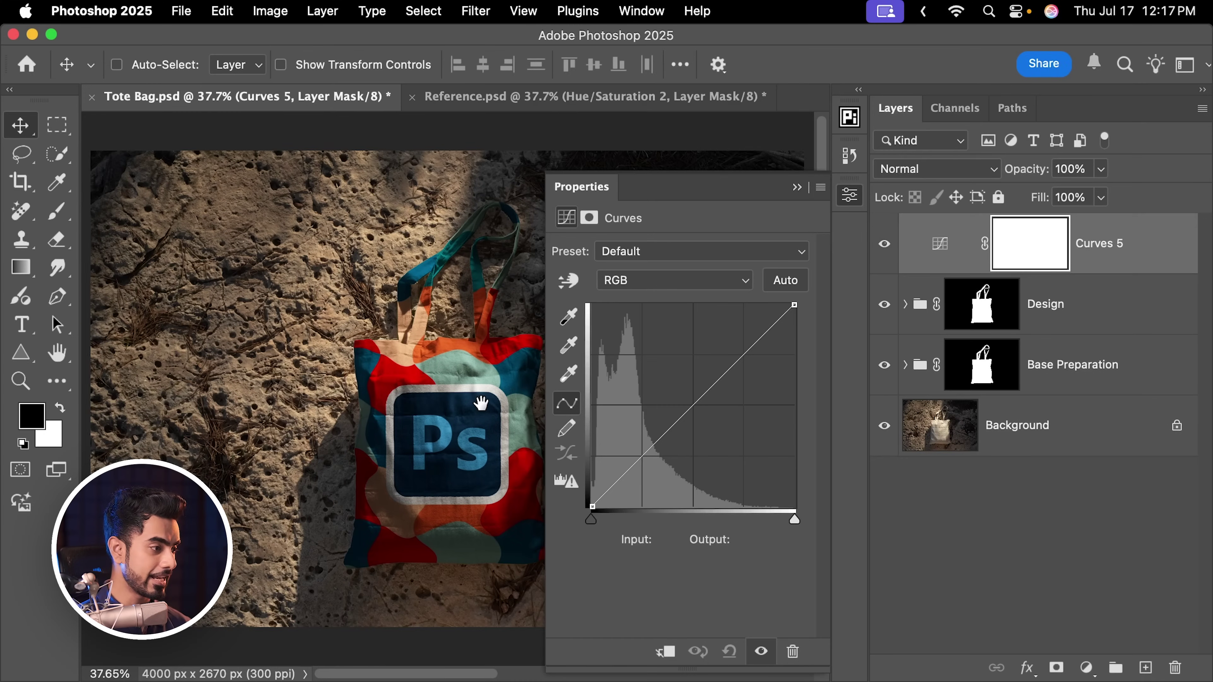
{"action": "left_click_drag", "start_coordinate": [541, 405], "coordinate": [414, 413]}
{"action": "left_click", "coordinate": [794, 519]}
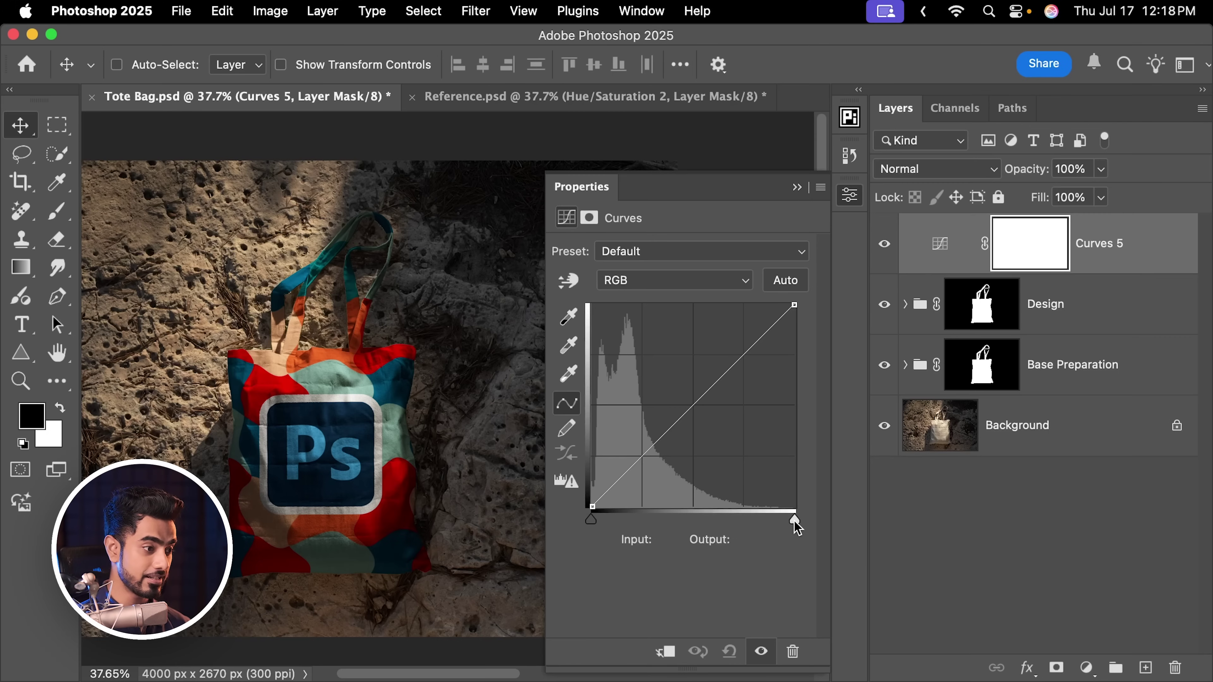
{"action": "mouse_move", "coordinate": [794, 522]}
{"action": "left_mouse_down"}
{"action": "mouse_move", "coordinate": [757, 517]}
{"action": "mouse_move", "coordinate": [775, 514]}
{"action": "left_mouse_up"}
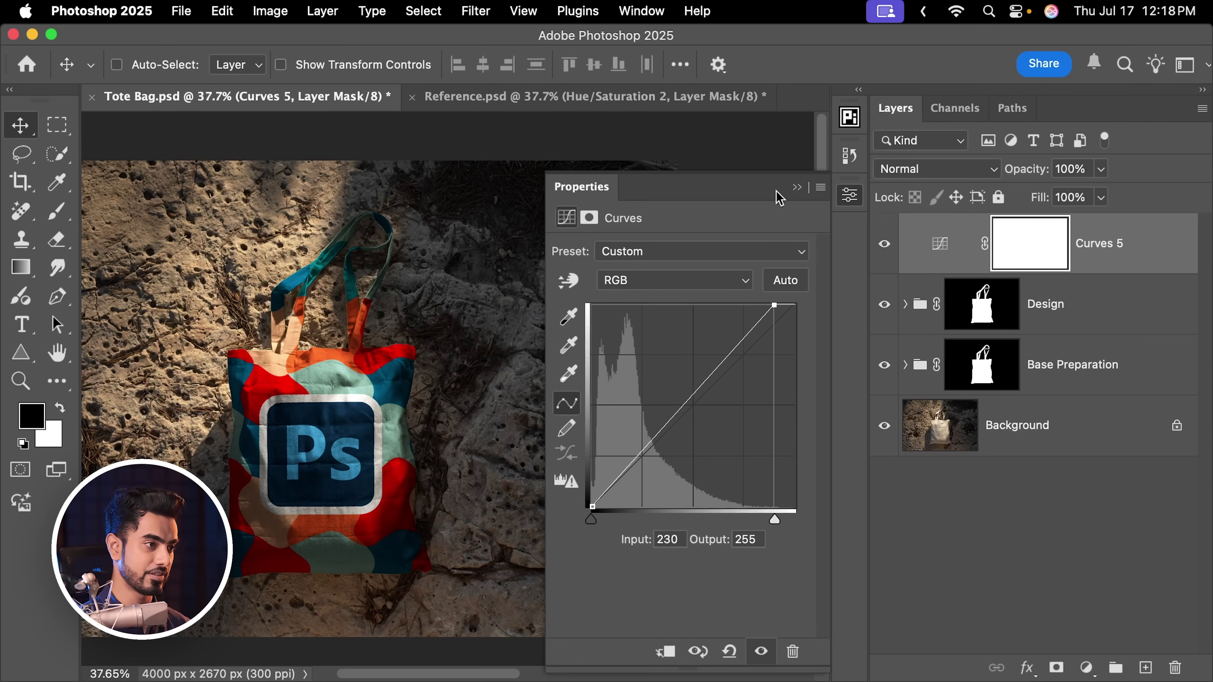
{"action": "left_click", "coordinate": [797, 188]}
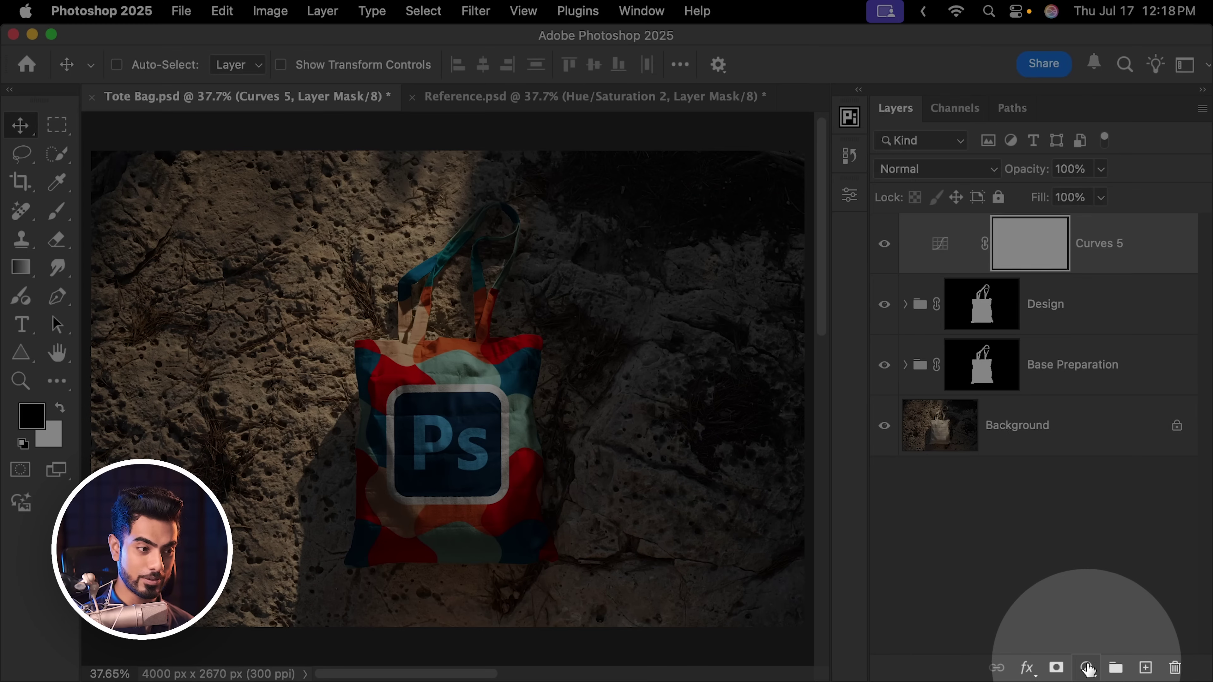
Add another Curves adjustment at the top of the layer stack and lift its RGB midtones from input 111 to output 158
{"action": "left_click", "coordinate": [1087, 667]}
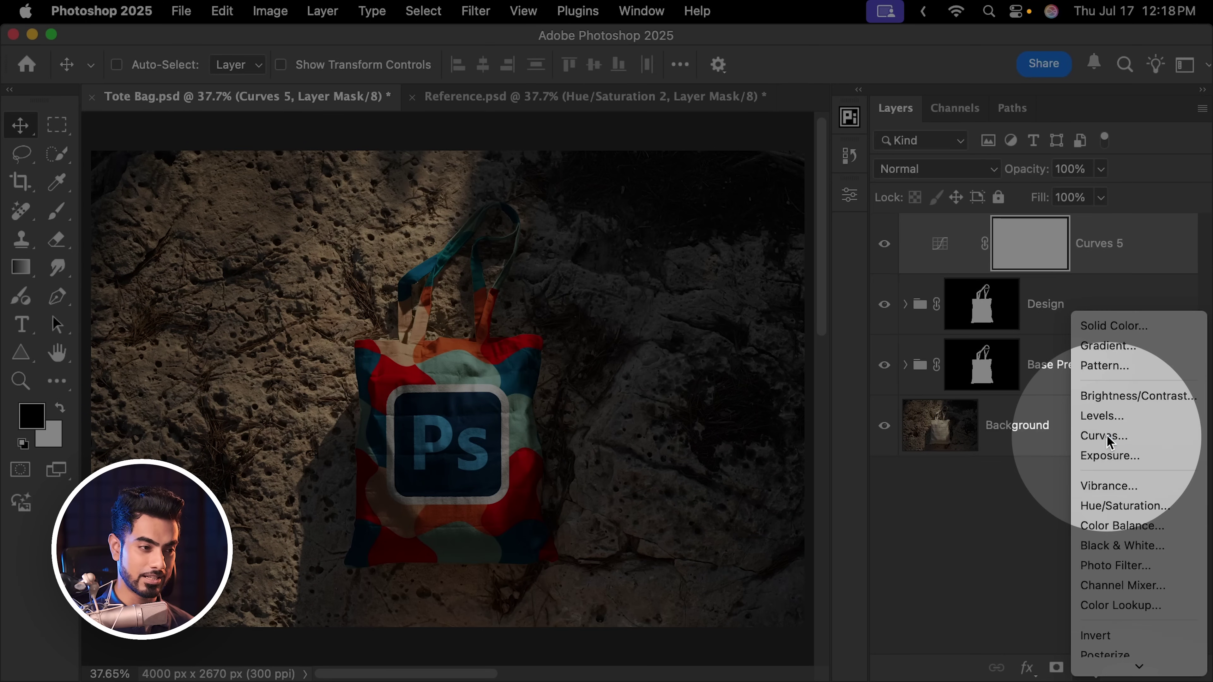
{"action": "left_click", "coordinate": [1098, 436]}
{"action": "left_click_drag", "start_coordinate": [697, 401], "coordinate": [681, 381]}
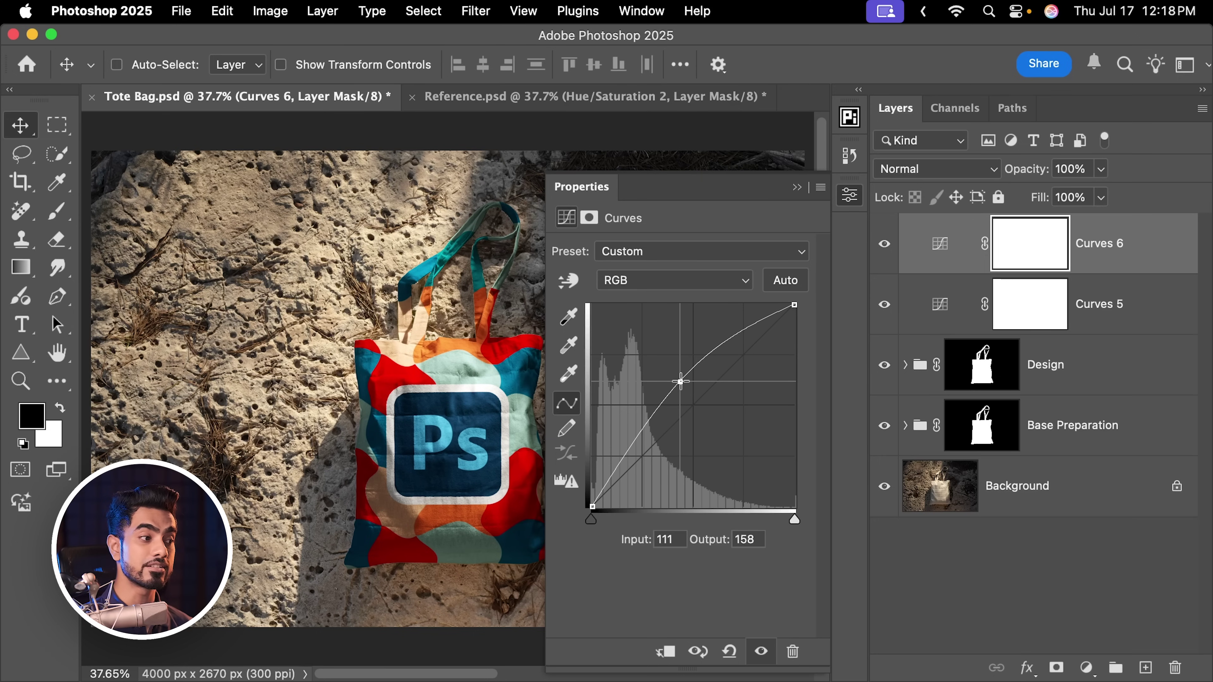
{"action": "left_click", "coordinate": [796, 187]}
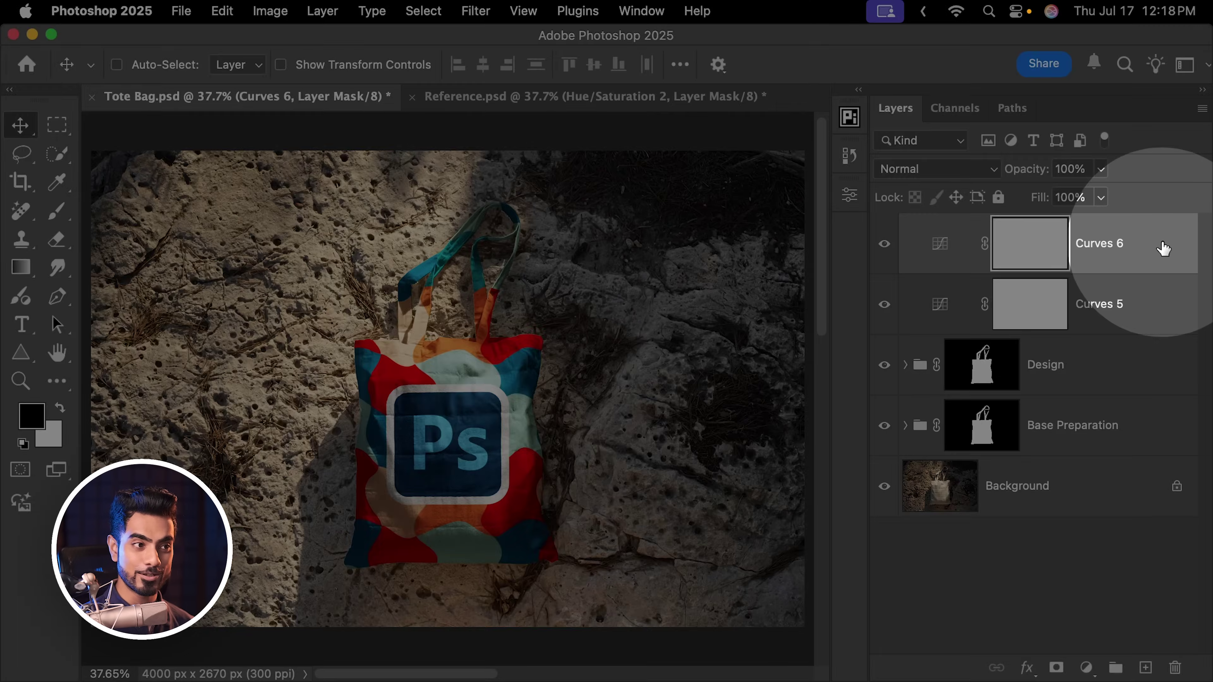
Set the topmost Curves layer's Blend If for the underlying layer's highlights to a split of 0 / 255
{"action": "double_click", "coordinate": [1170, 253]}
{"action": "left_click_drag", "start_coordinate": [706, 93], "coordinate": [1053, 135]}
{"action": "left_click_drag", "start_coordinate": [1045, 564], "coordinate": [913, 567]}
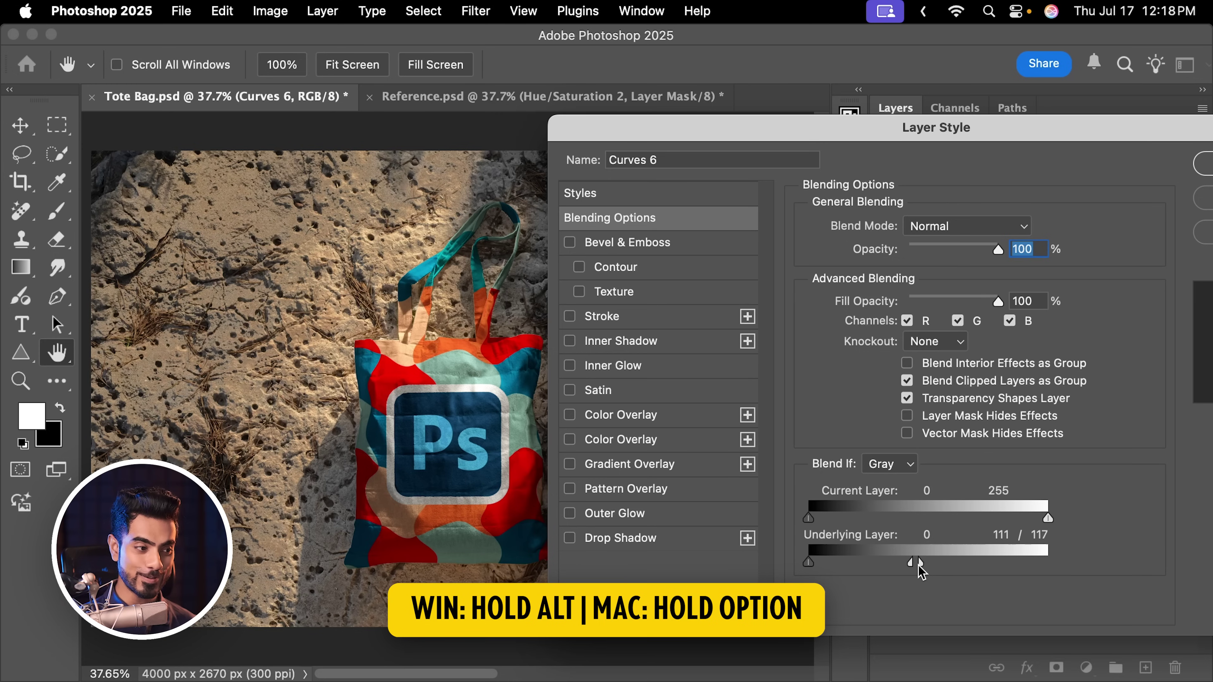
{"action": "left_click_drag", "start_coordinate": [922, 564], "coordinate": [1048, 559]}
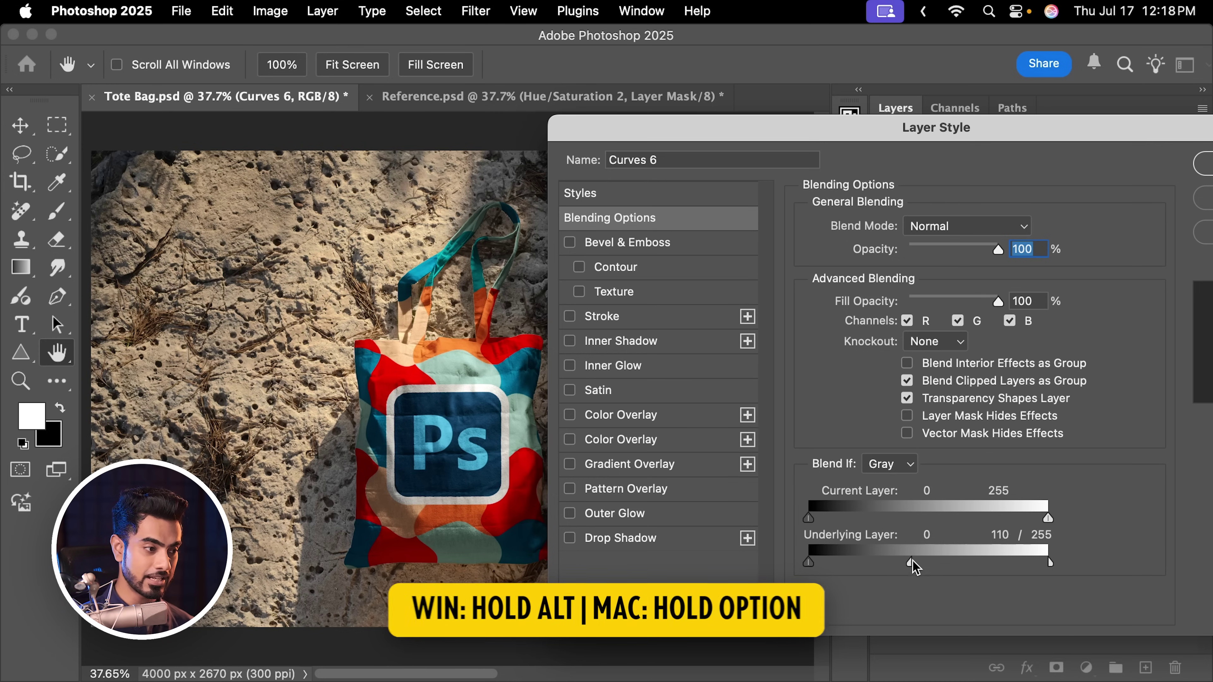
{"action": "left_click_drag", "start_coordinate": [909, 564], "coordinate": [808, 565]}
{"action": "left_click_drag", "start_coordinate": [885, 122], "coordinate": [570, 123]}
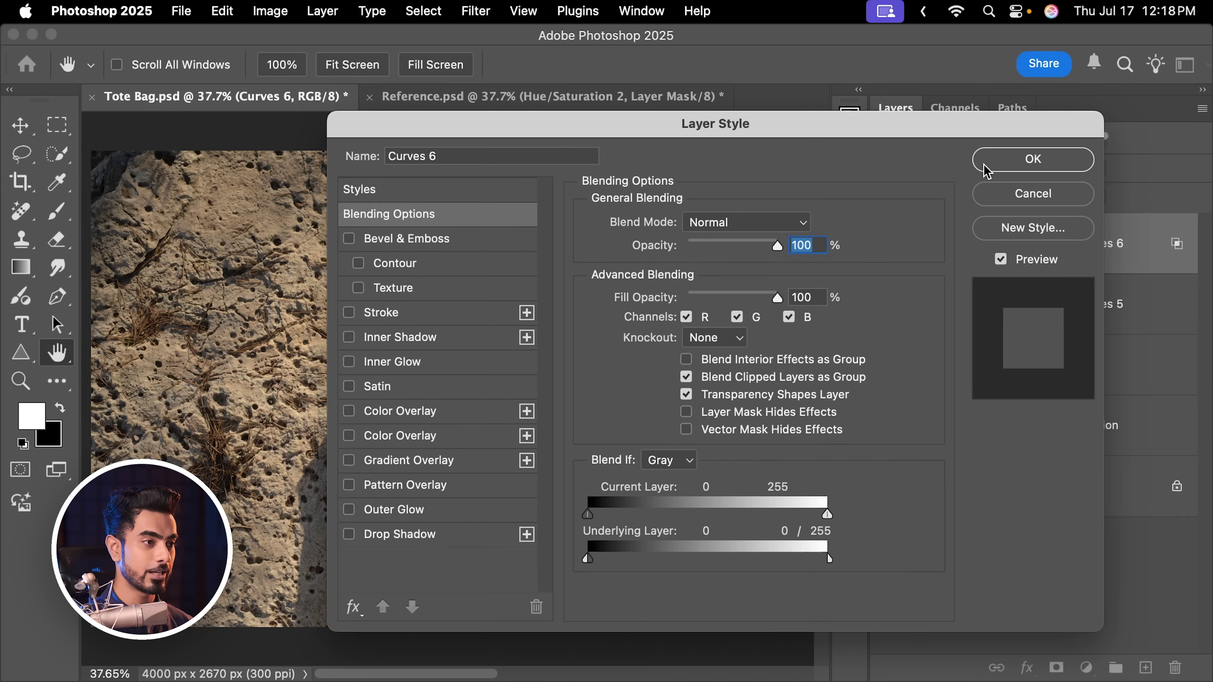
{"action": "left_click", "coordinate": [1070, 161]}
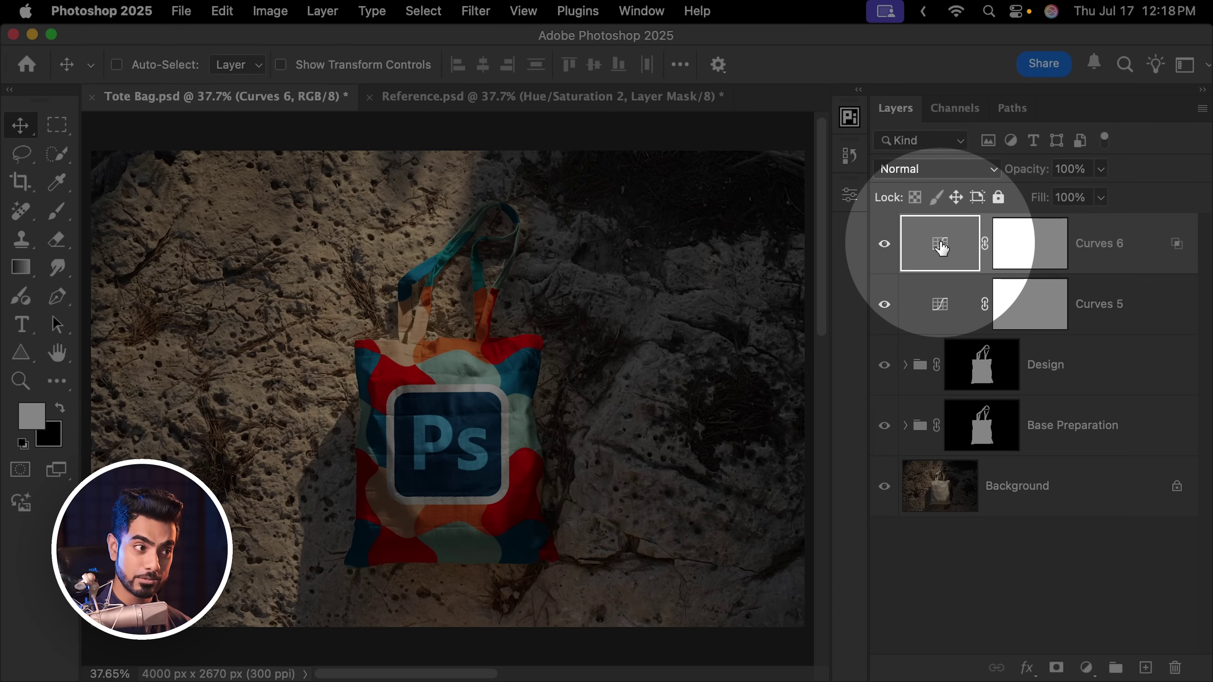
Open the curve settings of the topmost Curves adjustment for editing
{"action": "double_click", "coordinate": [939, 262]}
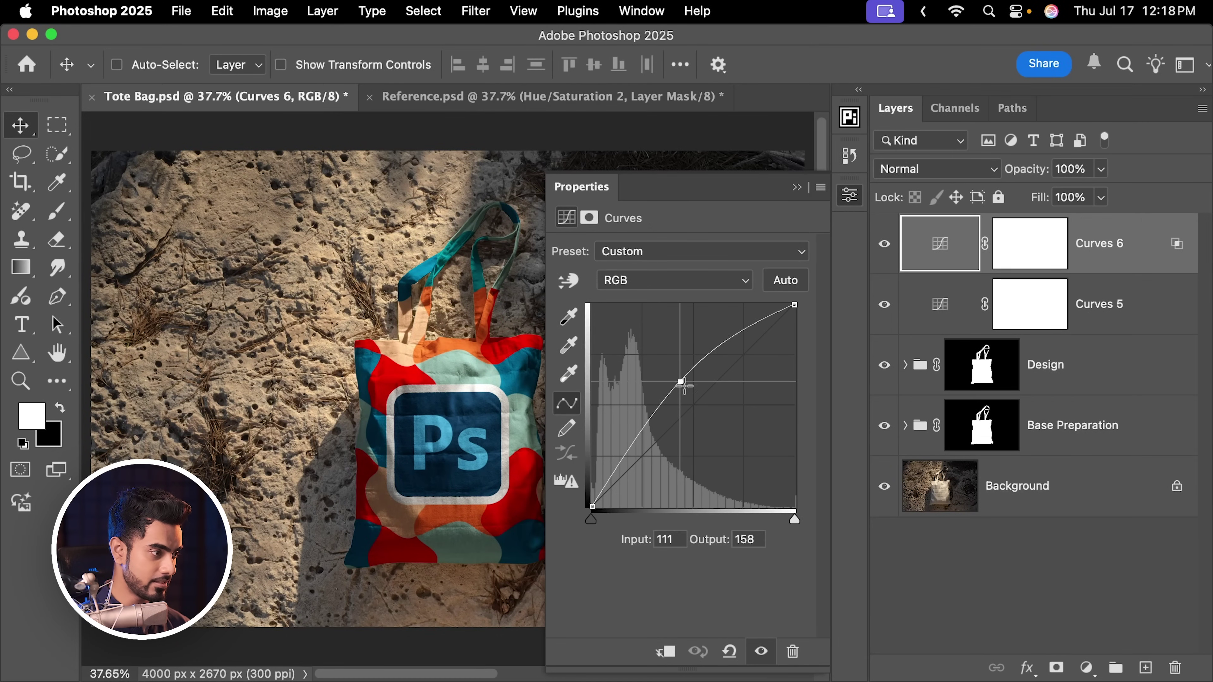